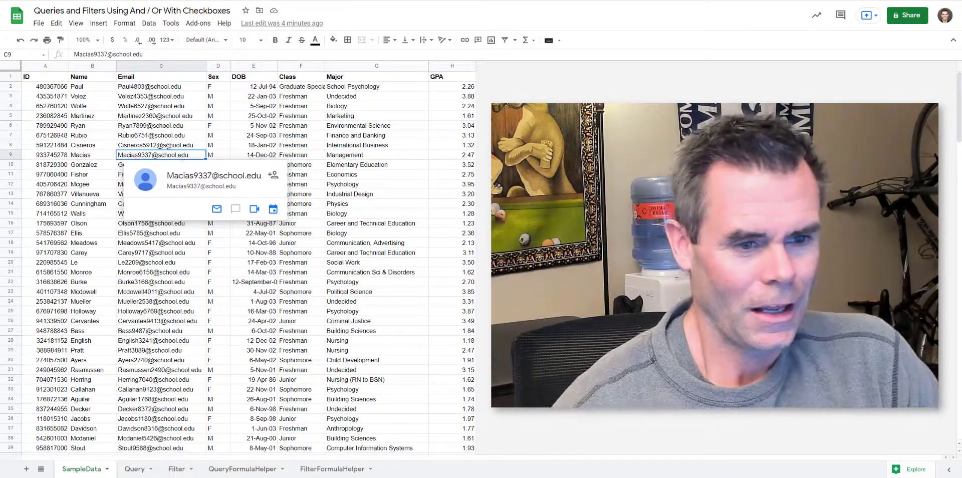
# - Examine the student data in columns A through H, going through the headers from Name to GPA
pyautogui.click(60, 89)
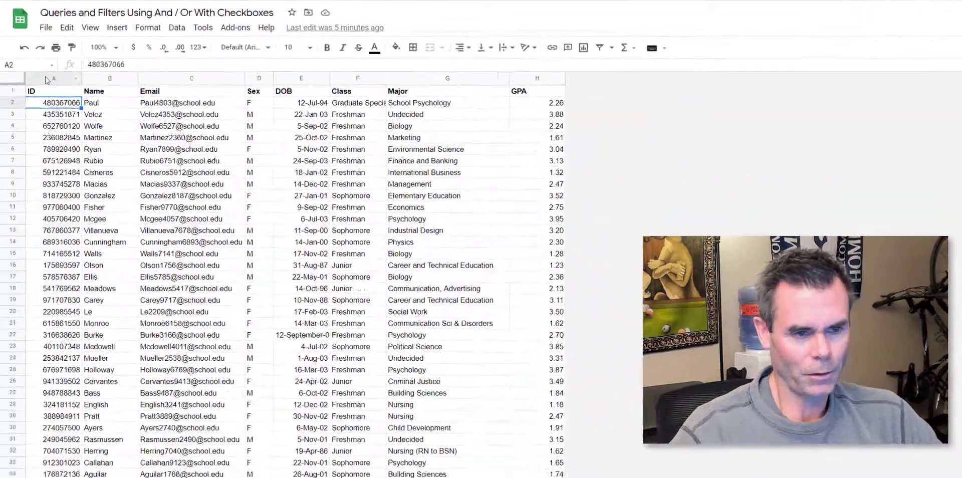
pyautogui.moveTo(46, 80); pyautogui.dragTo(533, 83)
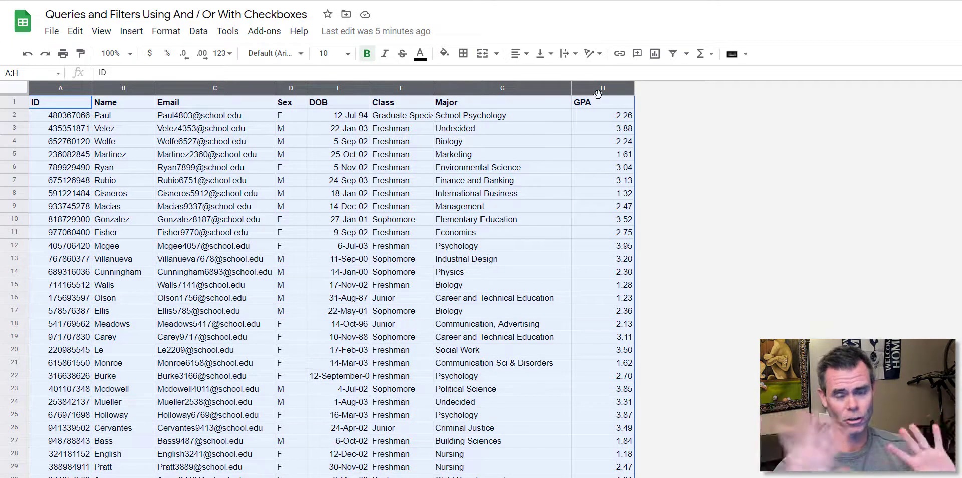
pyautogui.click(119, 194)
pyautogui.click(113, 104)
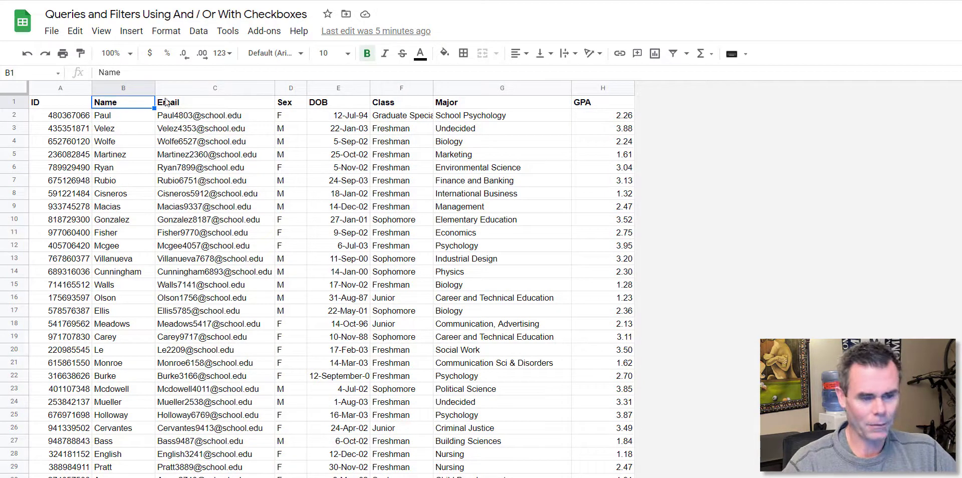
pyautogui.click(180, 105)
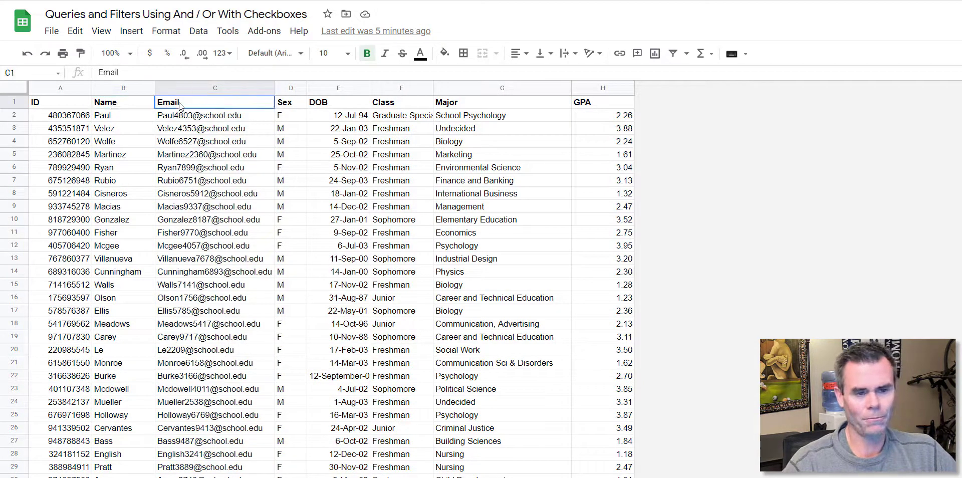
pyautogui.click(291, 107)
pyautogui.click(322, 105)
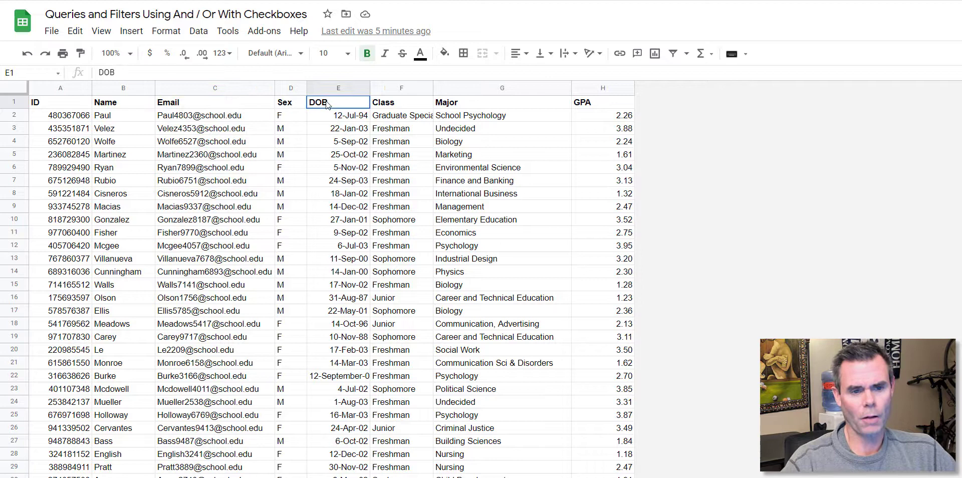
pyautogui.click(391, 108)
pyautogui.click(440, 106)
pyautogui.click(587, 105)
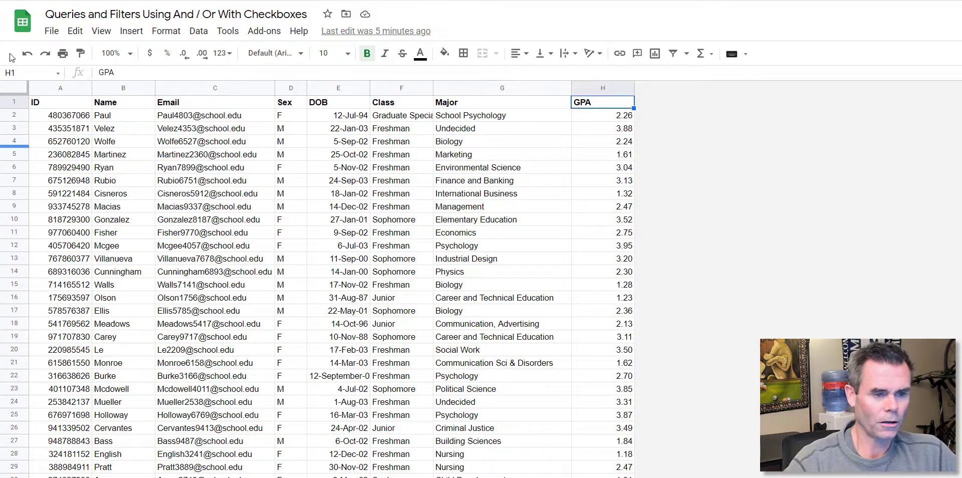
# - Create a filter on the whole SampleData sheet and limit the Class column to Freshman
pyautogui.click(15, 91)
pyautogui.click(199, 31)
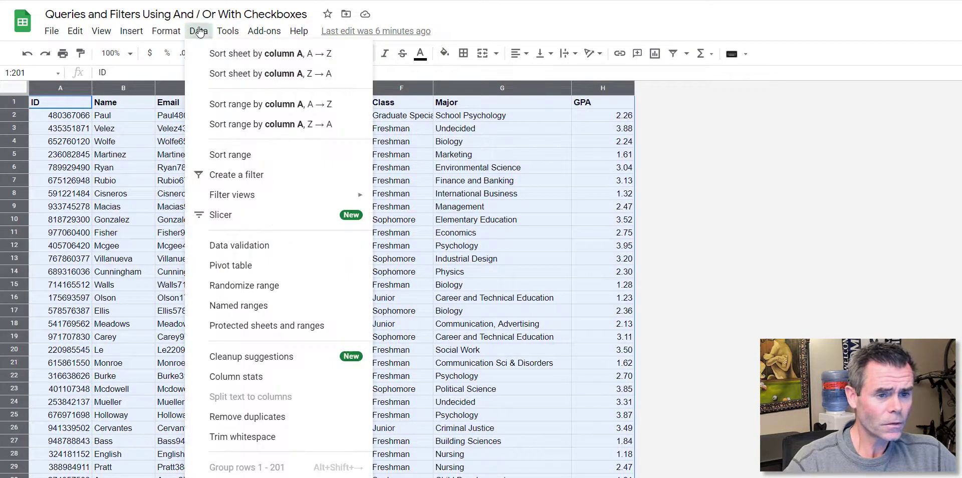
pyautogui.click(245, 181)
pyautogui.click(425, 102)
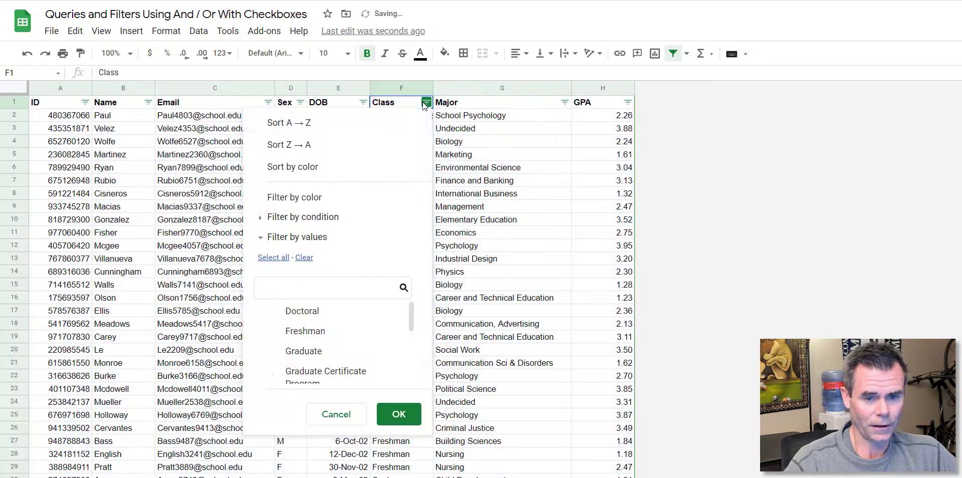
pyautogui.click(304, 258)
pyautogui.click(277, 331)
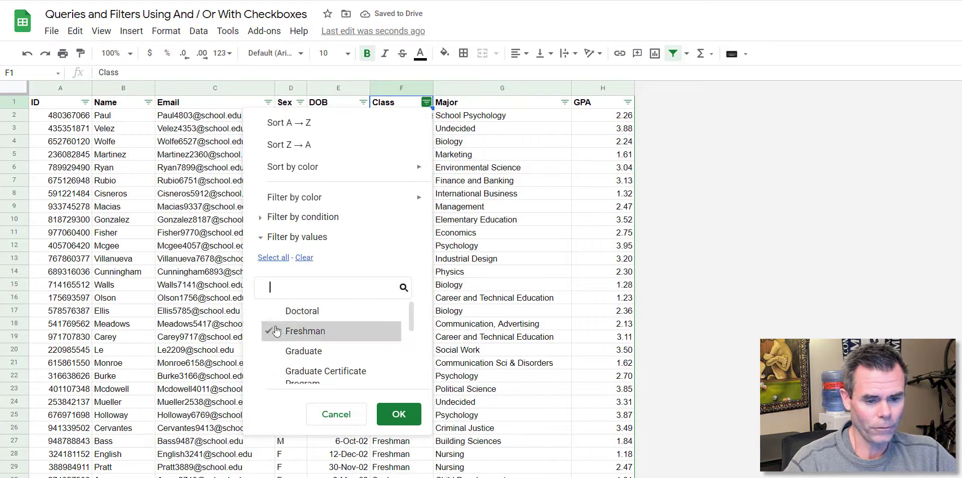
pyautogui.click(395, 414)
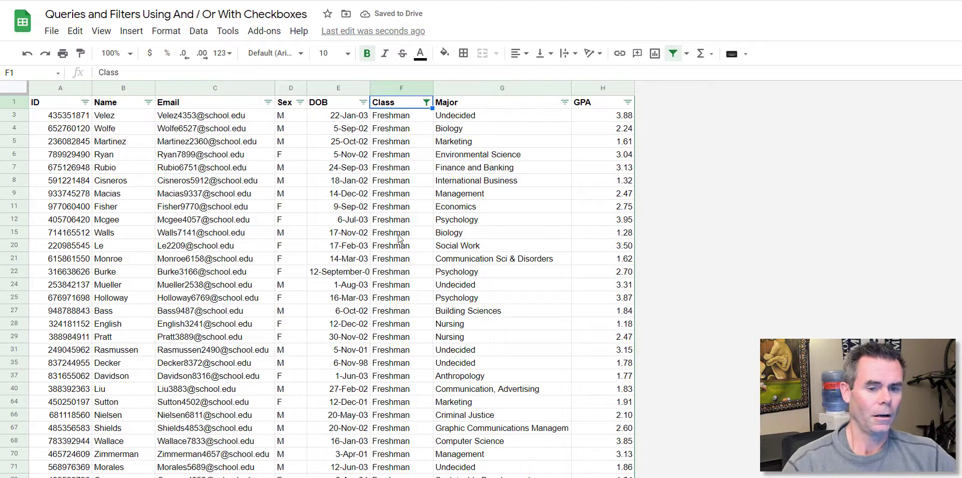
# - Filter the Major column to show only Accounting, and undo that filter
pyautogui.click(566, 105)
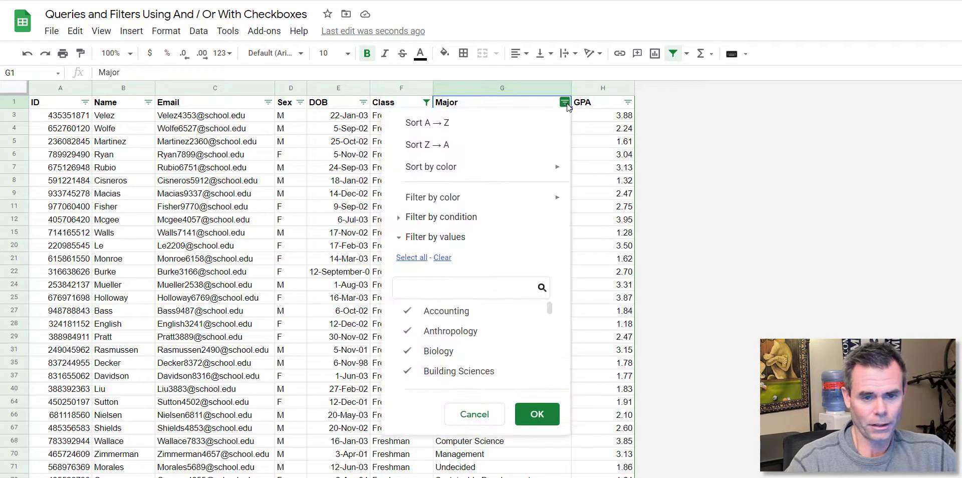
pyautogui.click(443, 257)
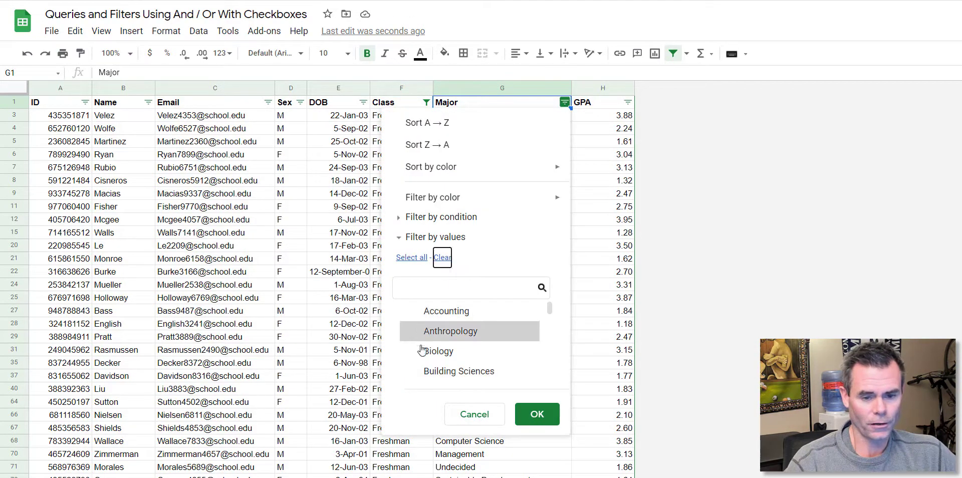
pyautogui.click(417, 311)
pyautogui.click(534, 409)
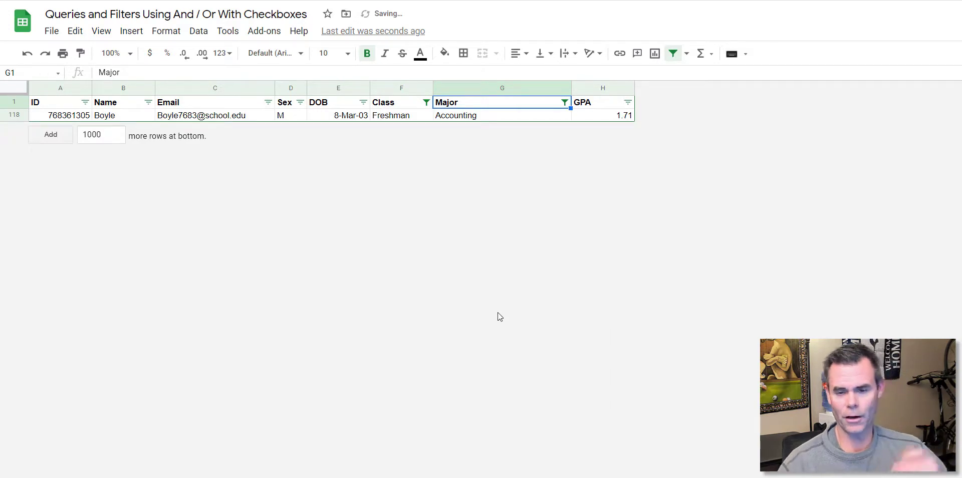
pyautogui.hotkey('ctrl', 'z')
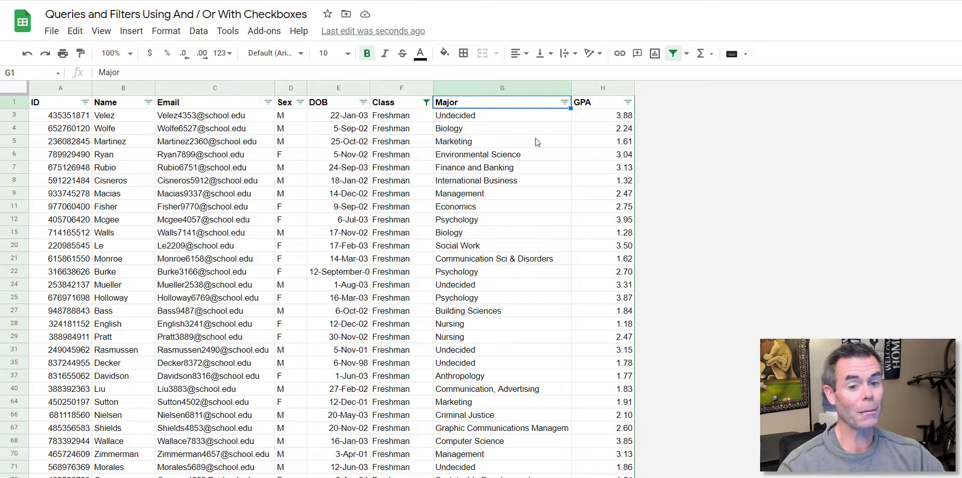
# - Select the GPA values of the filtered rows from H3 down to the end of the column
pyautogui.click(591, 116)
pyautogui.hotkey('ctrl', 'shift', 'Down')
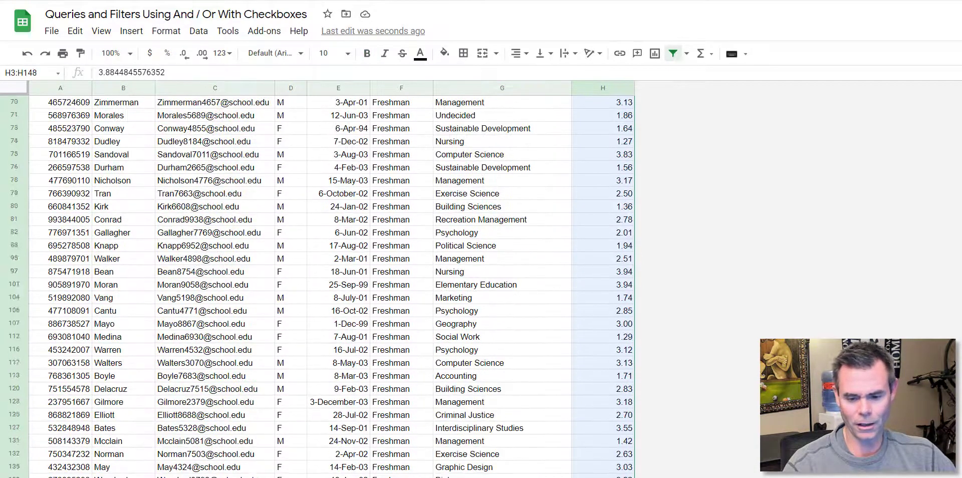
pyautogui.hotkey('ctrl', 'shift', 'Down')
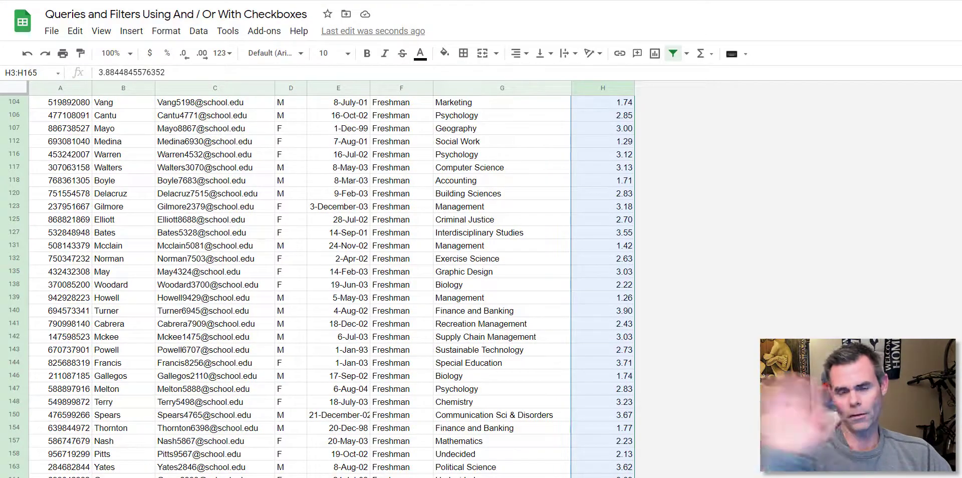
pyautogui.scroll(20, 485, 350)
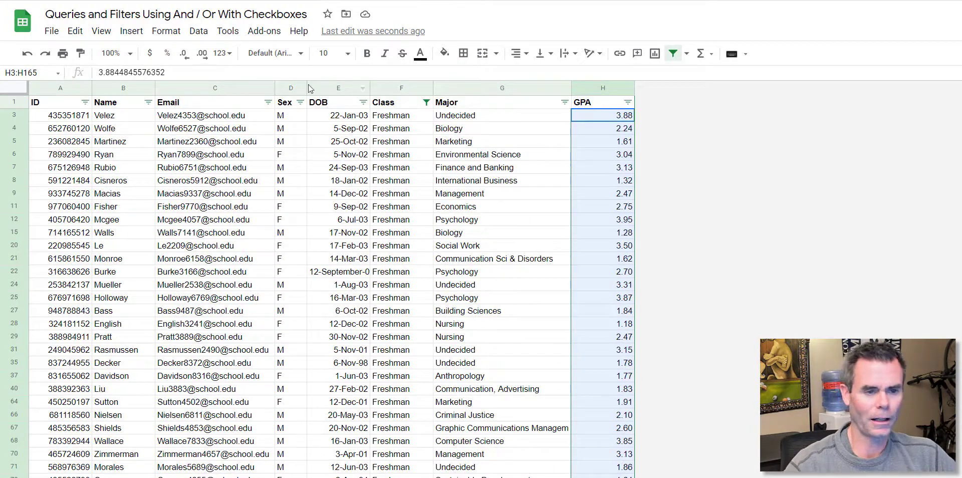
# - Turn off the filter on the SampleData sheet and select cell B3
pyautogui.click(199, 32)
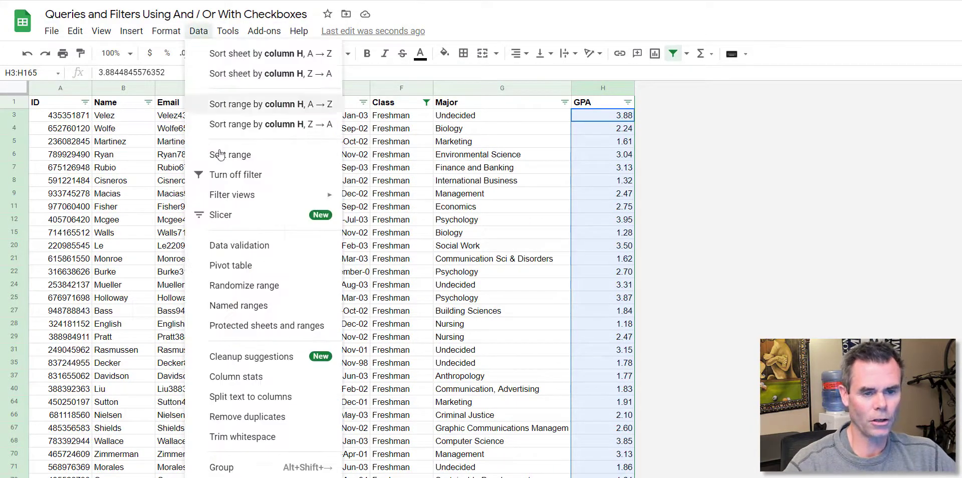
pyautogui.click(245, 175)
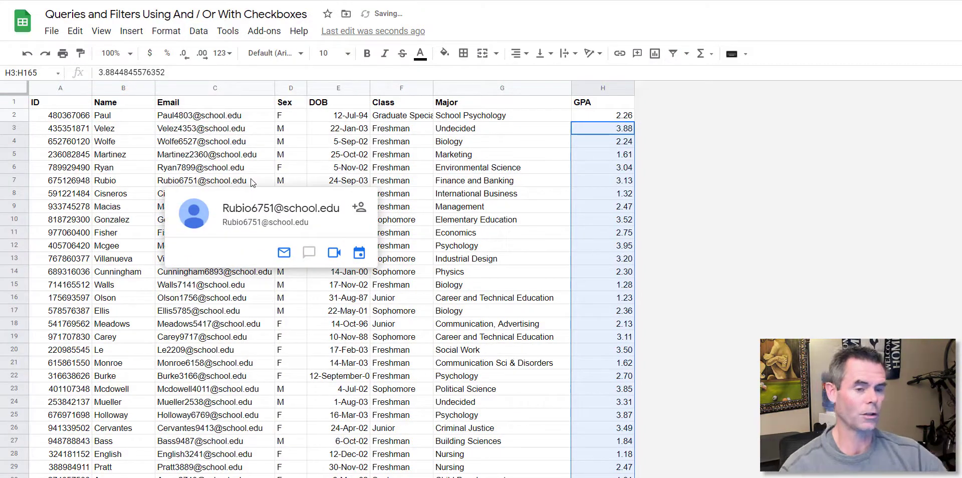
pyautogui.click(106, 134)
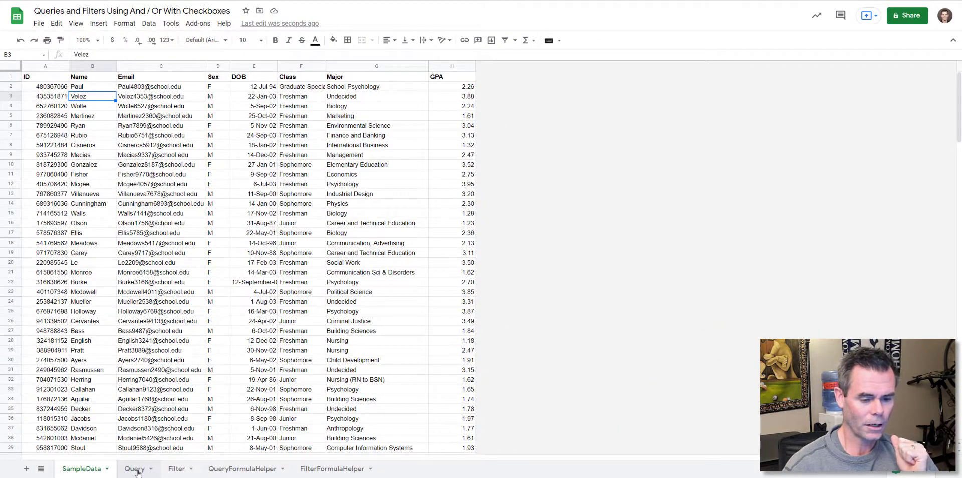
# - Open the Query sheet and examine its Classes and Majors lists, ending on the formula in A5
pyautogui.click(134, 469)
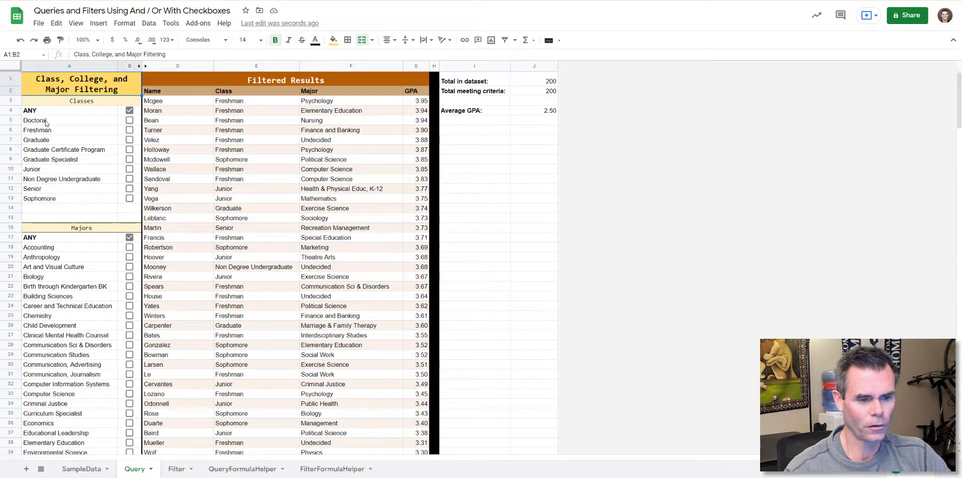
pyautogui.moveTo(45, 122); pyautogui.dragTo(87, 204)
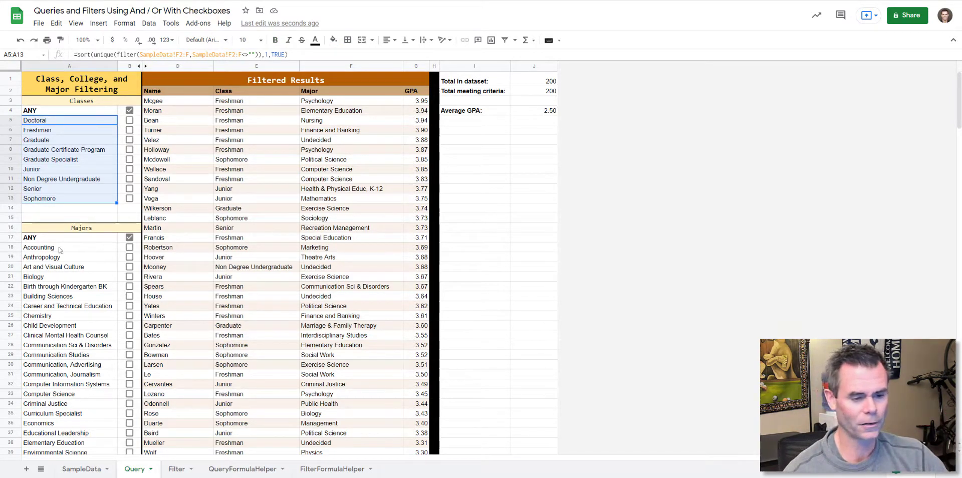
pyautogui.moveTo(75, 247); pyautogui.dragTo(100, 354)
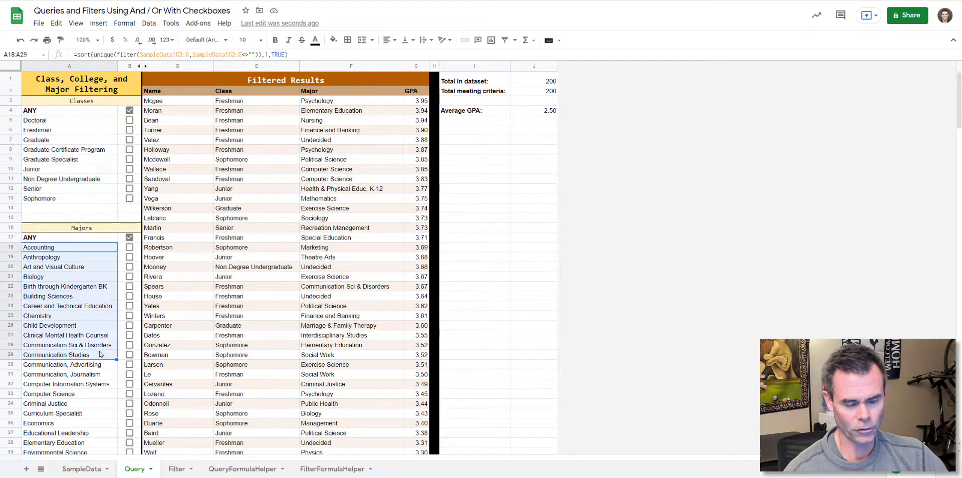
pyautogui.moveTo(63, 120); pyautogui.dragTo(87, 200)
pyautogui.click(70, 120)
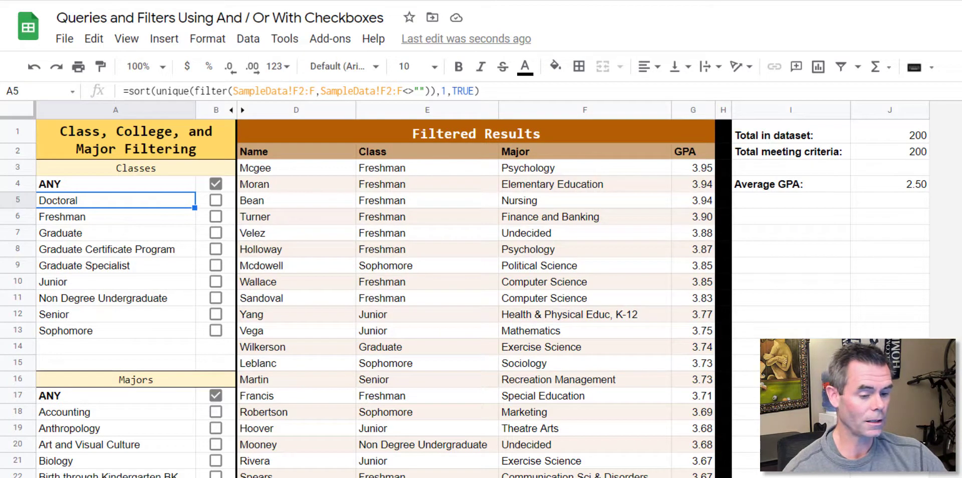
# - Compare the Classes list with the SampleData sheet and inspect the contents of A5:A13 on the Query sheet
pyautogui.hotkey('ctrl', 'shift', 'pageup')
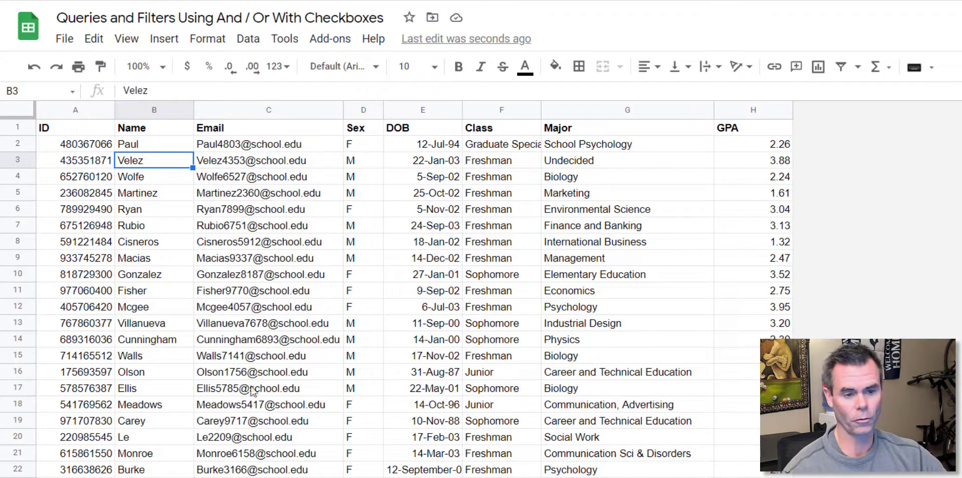
pyautogui.hotkey('ctrl', 'shift', 'pagedown')
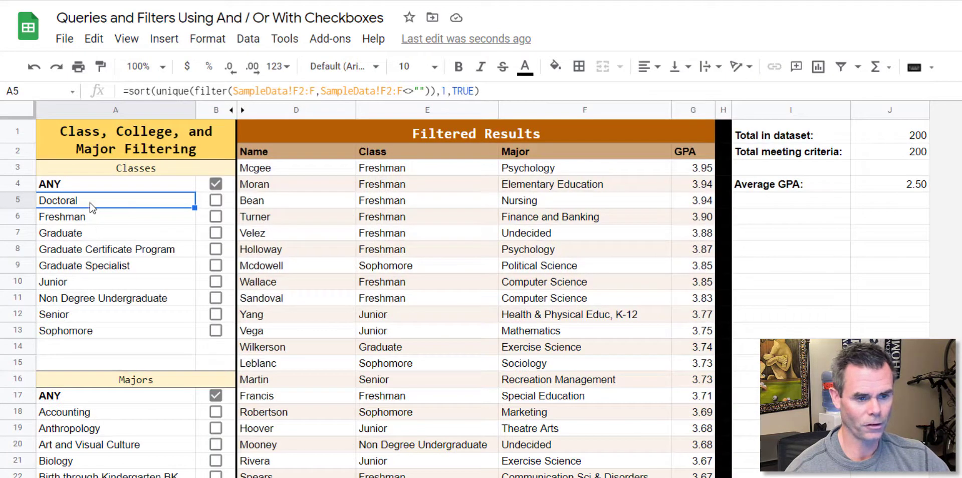
pyautogui.moveTo(89, 202); pyautogui.dragTo(89, 334)
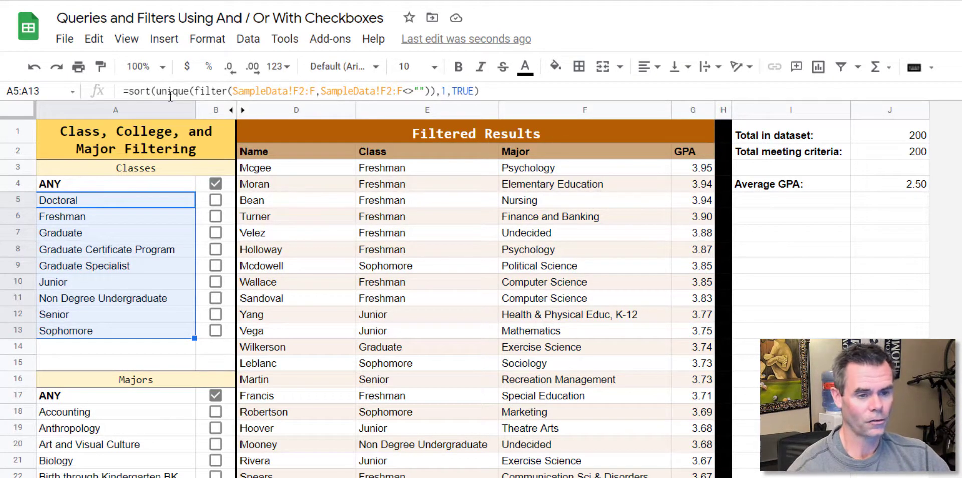
pyautogui.click(80, 201)
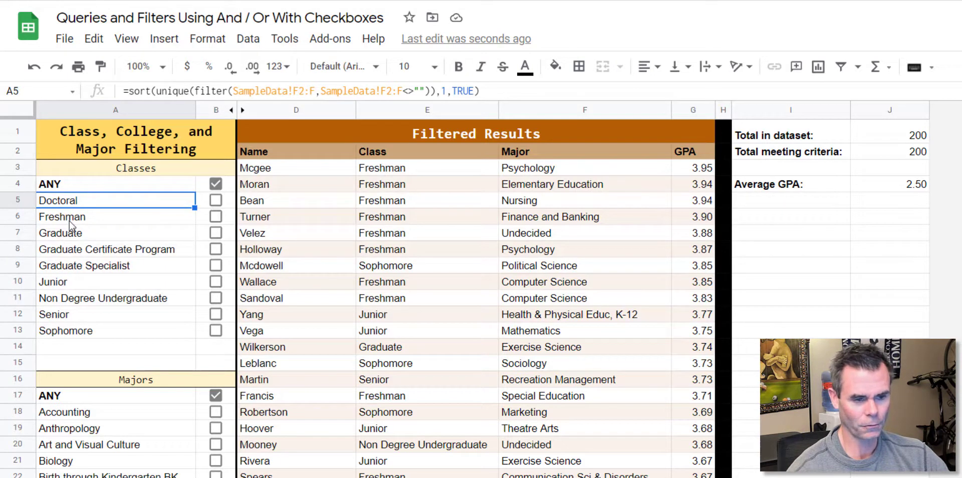
pyautogui.click(69, 222)
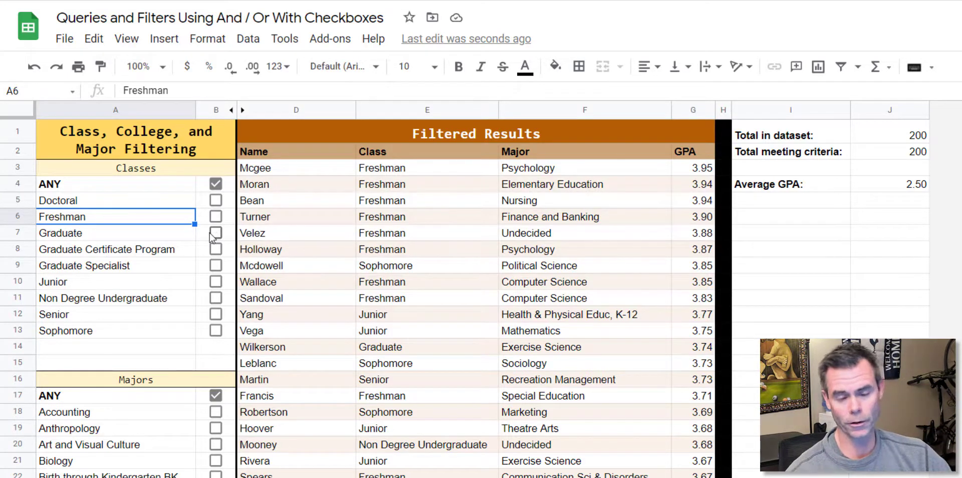
# - Inspect the Majors list formula in A18 and look at the Major and Class source columns on SampleData
pyautogui.scroll(-5, 123, 242)
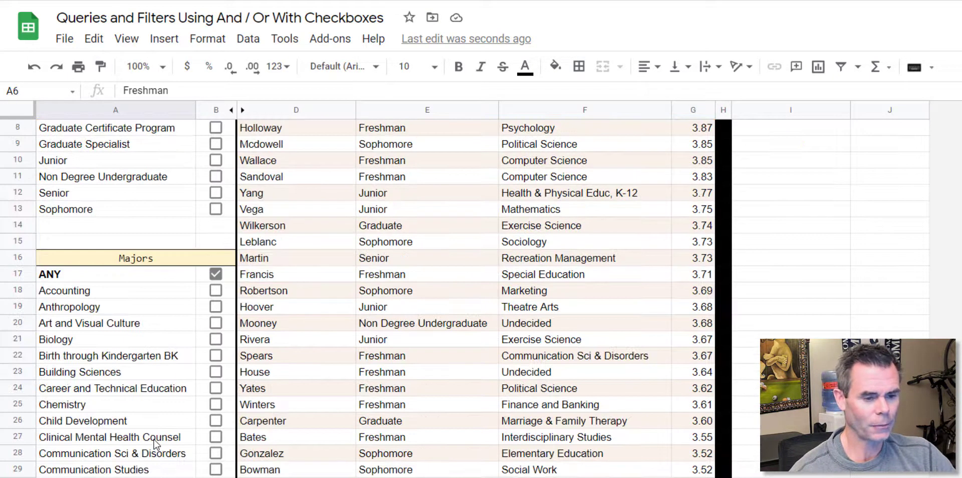
pyautogui.click(91, 162)
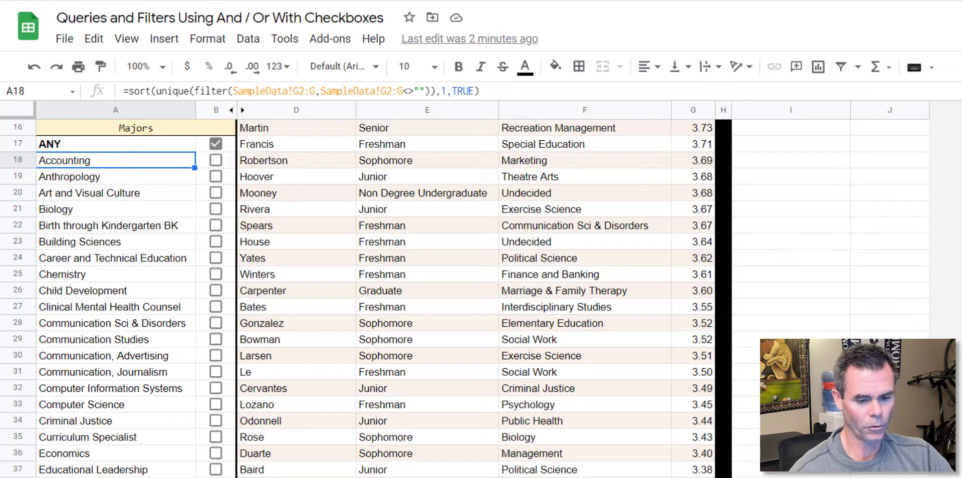
pyautogui.click(552, 476)
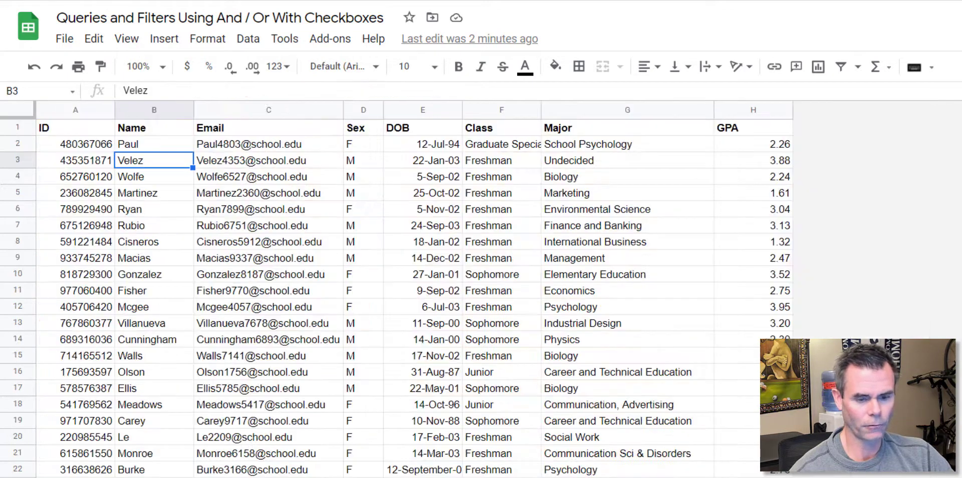
pyautogui.click(592, 111)
pyautogui.click(480, 108)
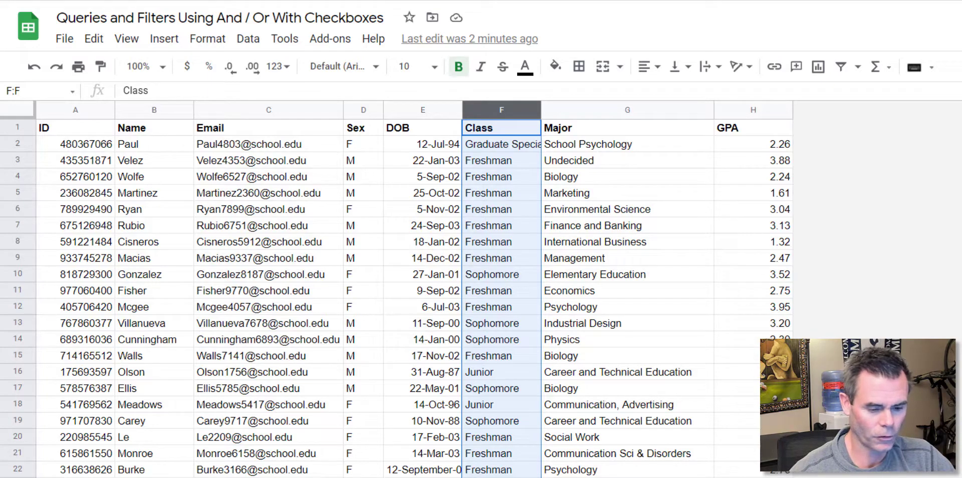
# - Return to the Query sheet and select the class checkboxes in B5:B13
pyautogui.hotkey('ctrl', 'shift', 'pageup')
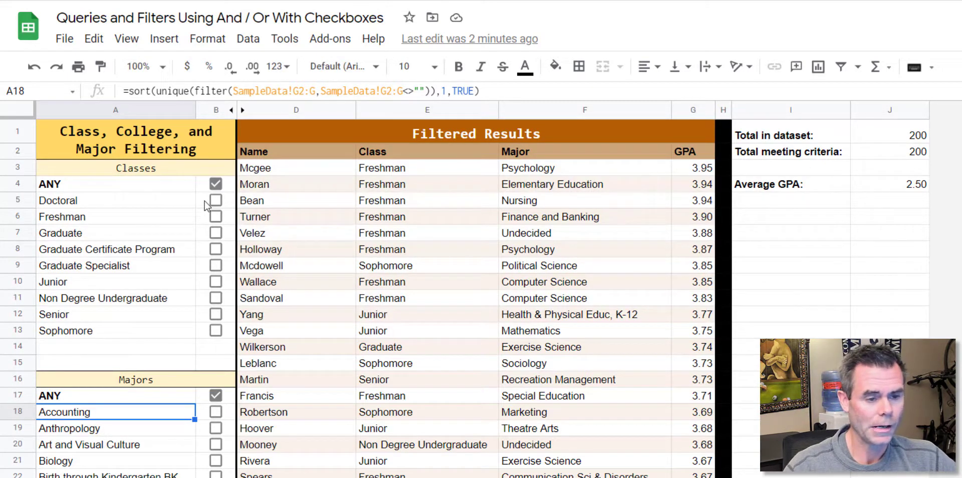
pyautogui.moveTo(204, 202); pyautogui.dragTo(207, 342)
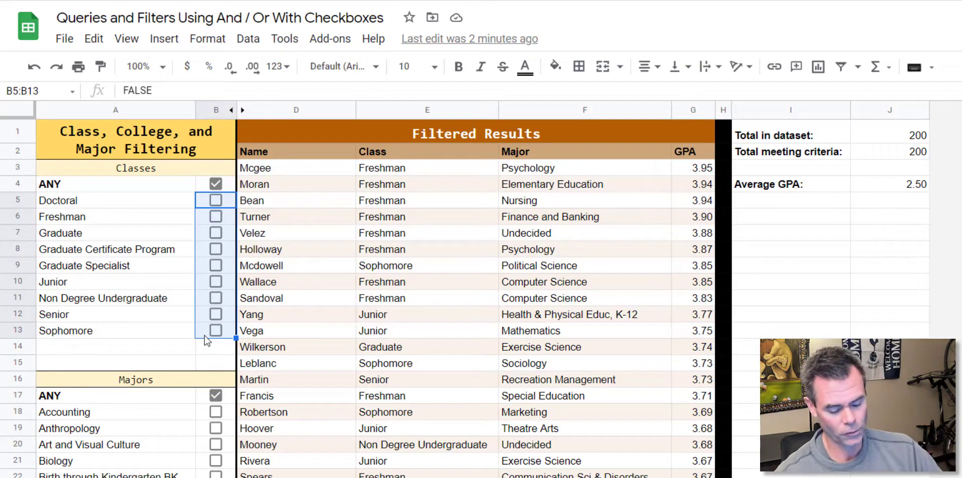
# - Check and clear the checkboxes in B5:B13 and throughout column B, and recheck ANY for both Classes and Majors
pyautogui.press('space')
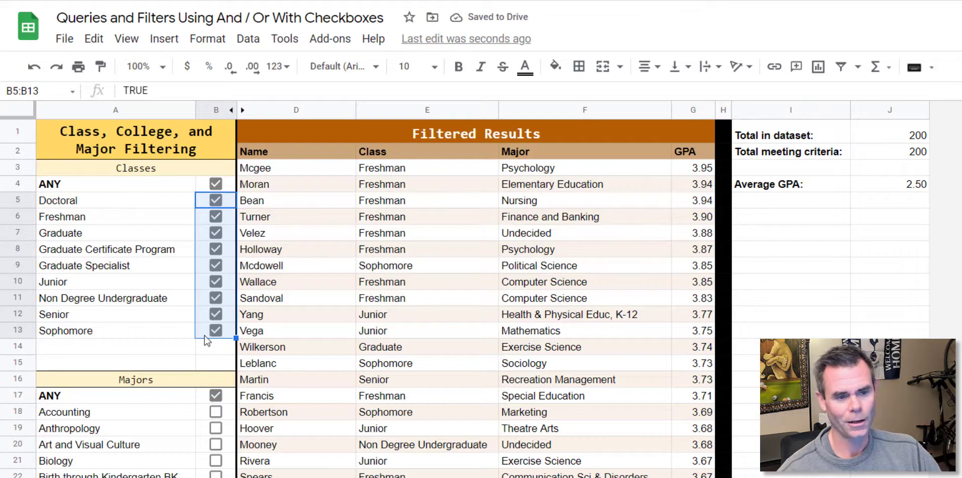
pyautogui.press('space')
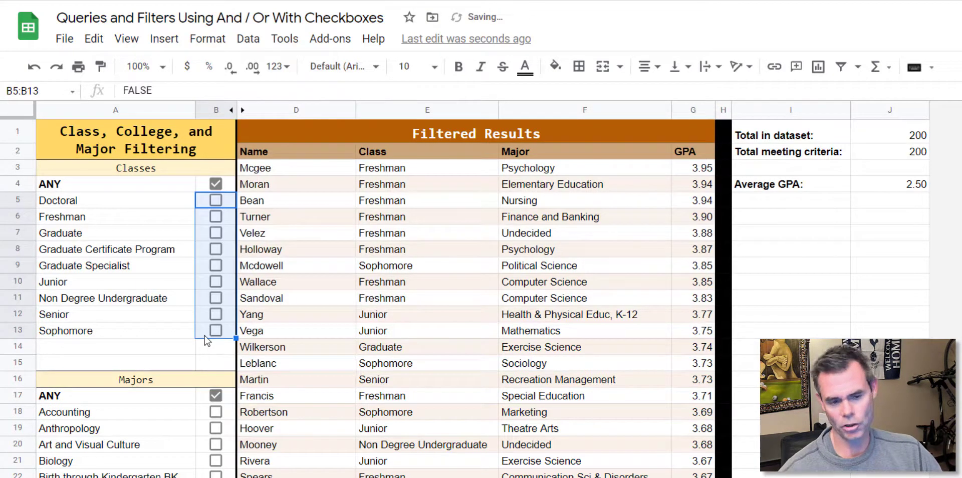
pyautogui.click(206, 109)
pyautogui.press('space')
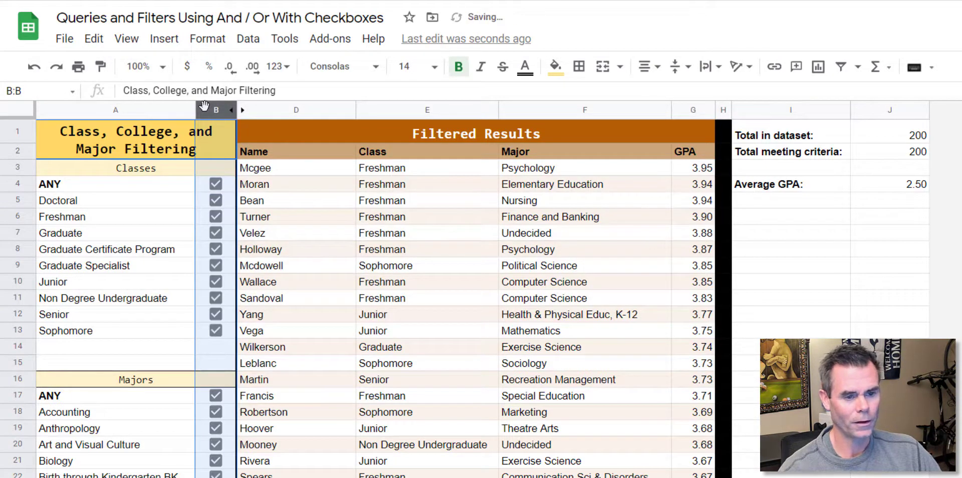
pyautogui.press('space')
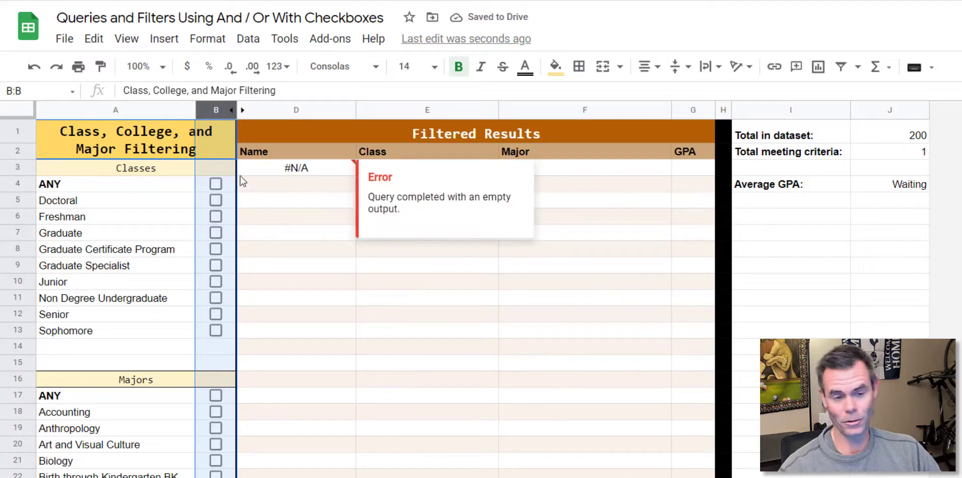
pyautogui.click(215, 184)
pyautogui.click(215, 395)
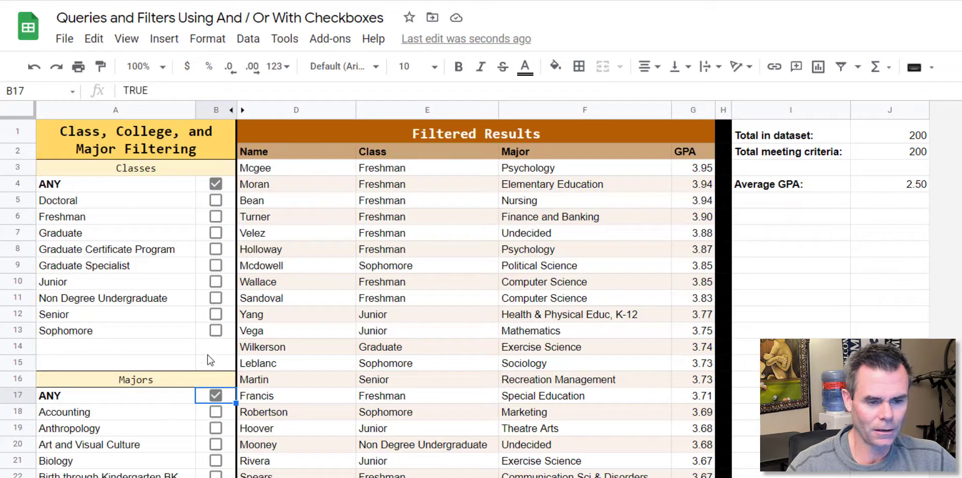
# - Examine the checkboxes beside the Majors list down to its last entry and return to the Classes list
pyautogui.scroll(-10, 186, 436)
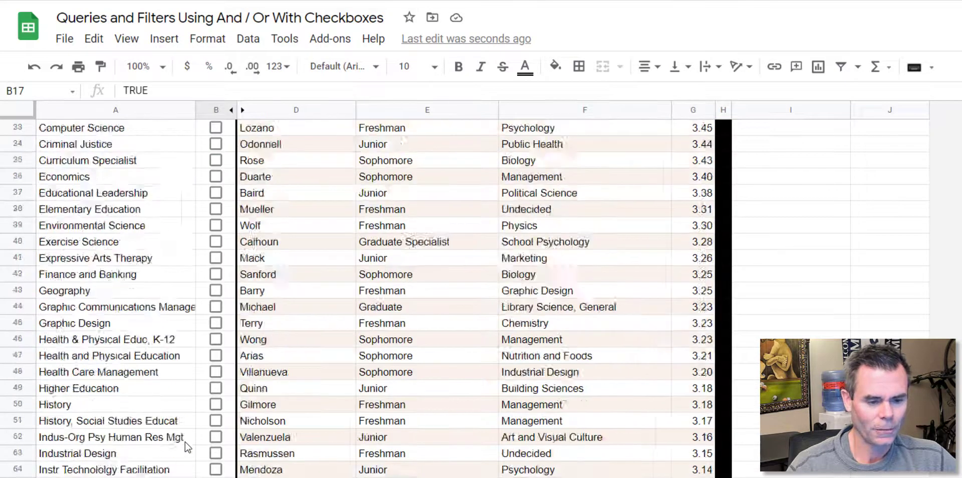
pyautogui.scroll(-15, 186, 446)
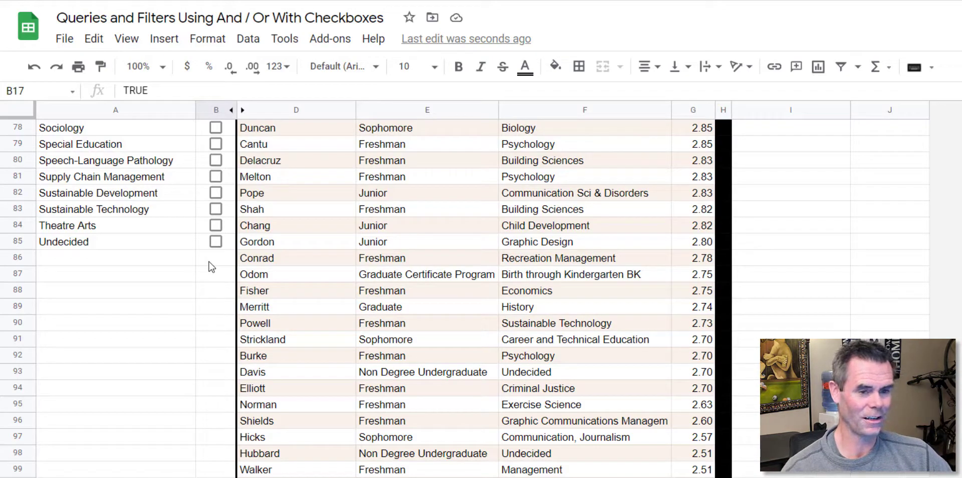
pyautogui.scroll(14, 211, 265)
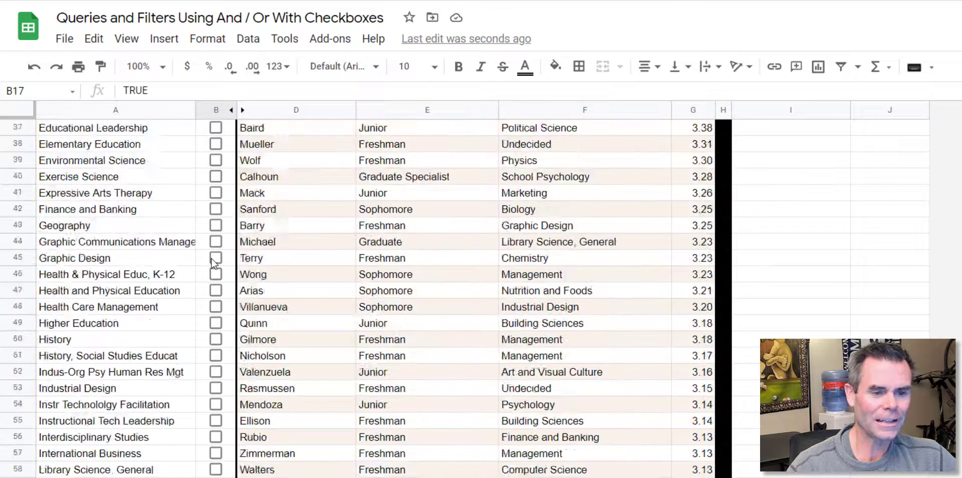
pyautogui.scroll(12, 214, 263)
pyautogui.scroll(-5, 181, 341)
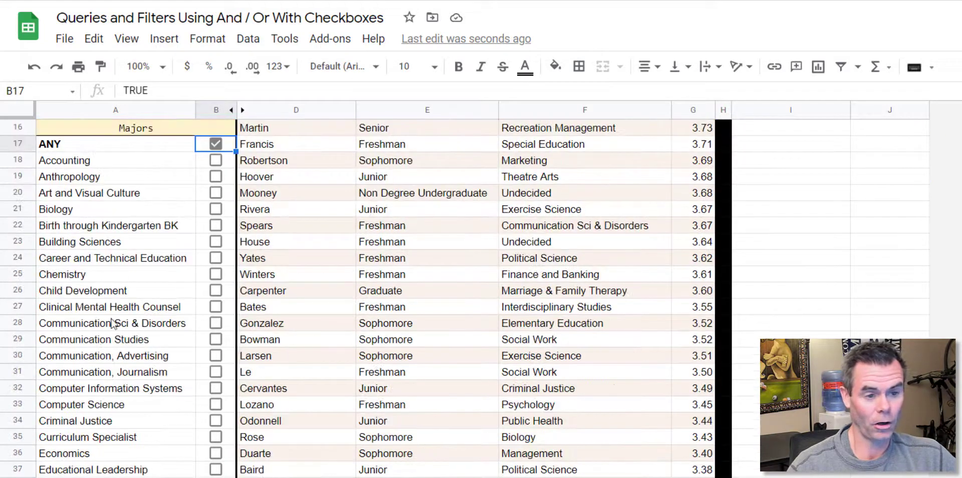
pyautogui.scroll(5, 112, 324)
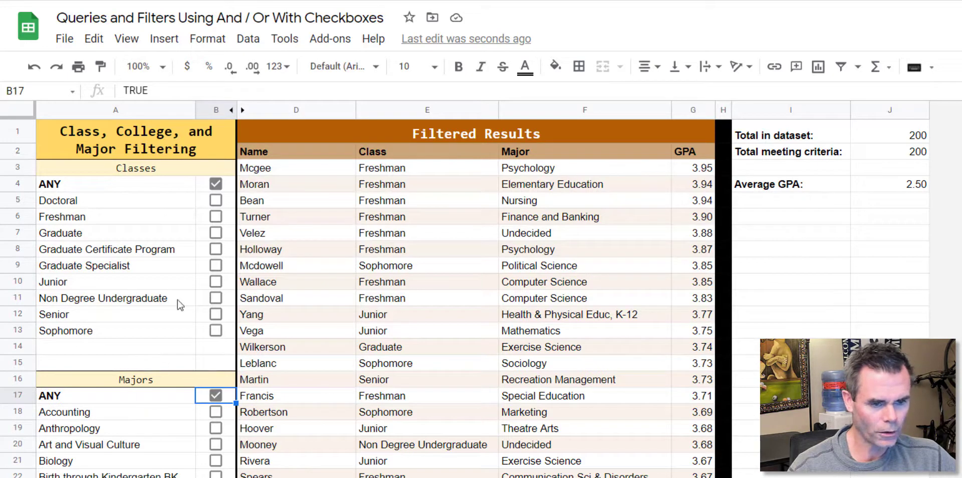
# - Filter the results to the Doctoral class only by clearing ANY and checking Doctoral under Classes
pyautogui.click(216, 185)
pyautogui.click(216, 201)
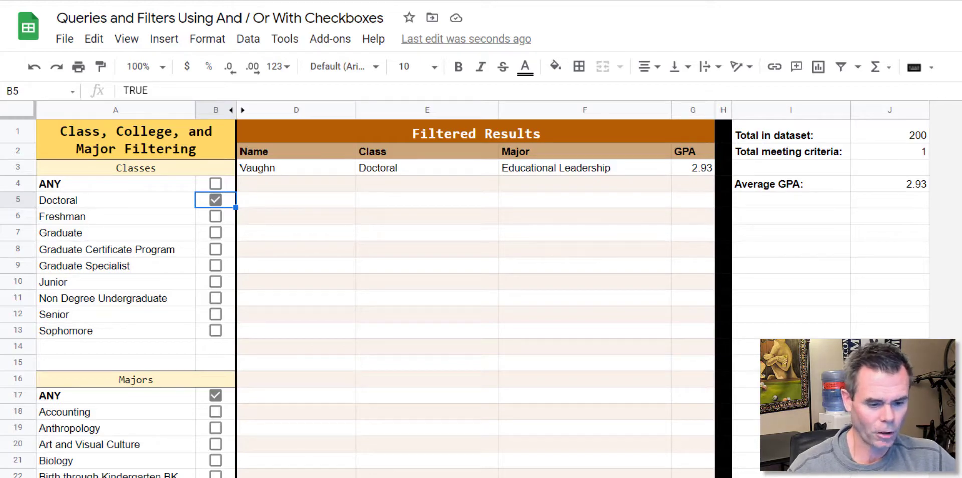
# - Find the listed doctoral student on the SampleData sheet and set their class in F46 to Freshman
pyautogui.click(82, 469)
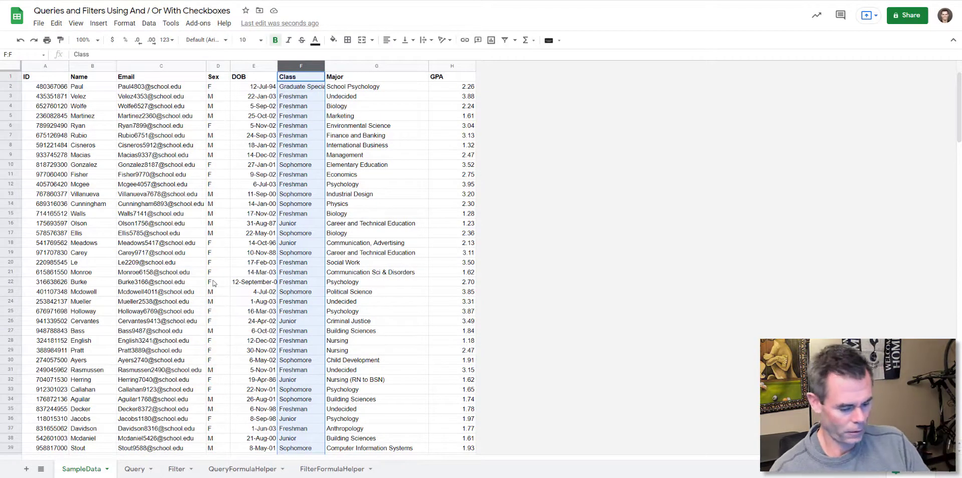
pyautogui.hotkey('ctrl', 'f')
pyautogui.write('Vau')
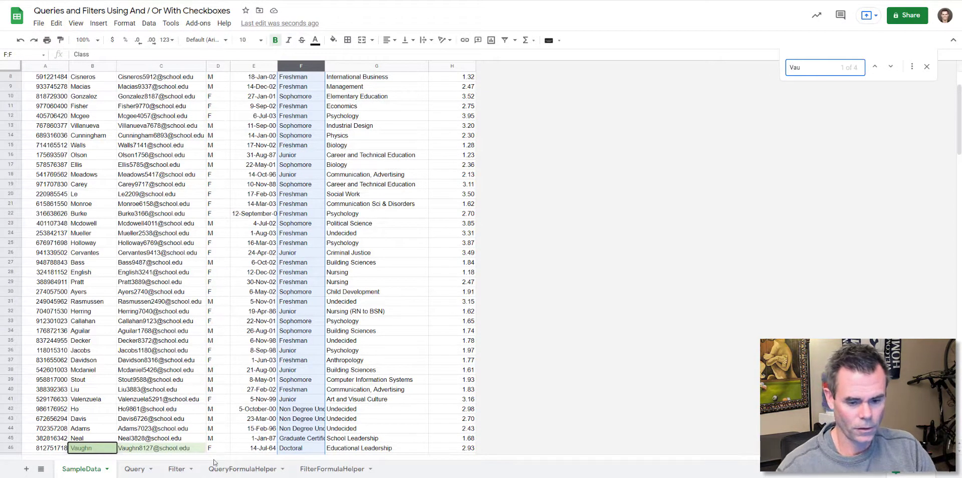
pyautogui.click(294, 450)
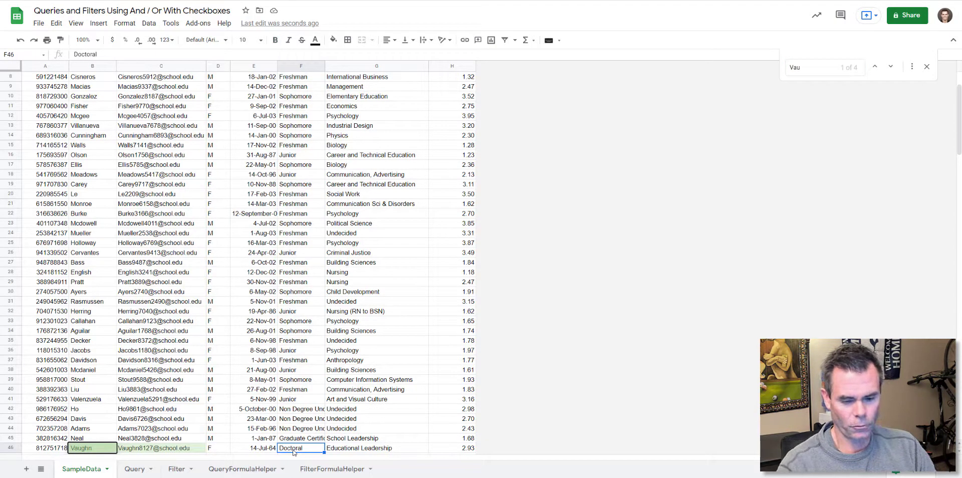
pyautogui.write('Fresh')
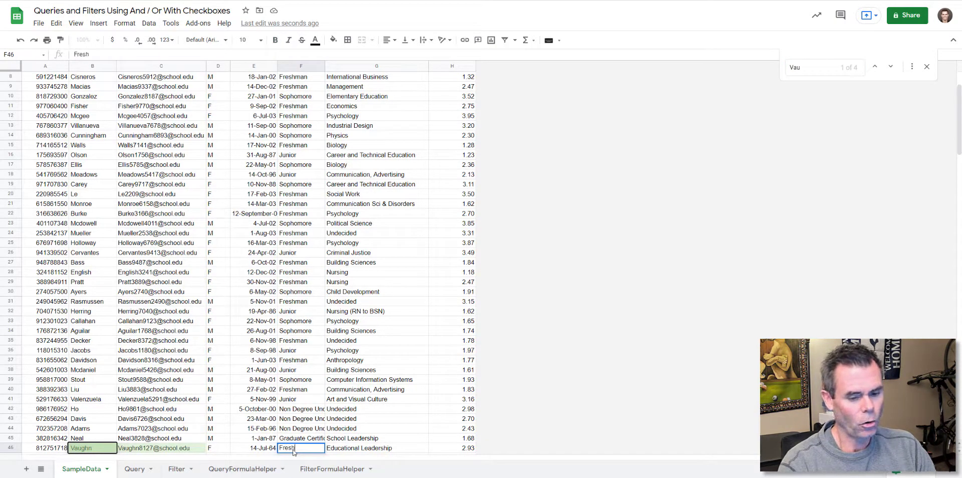
pyautogui.write('man')
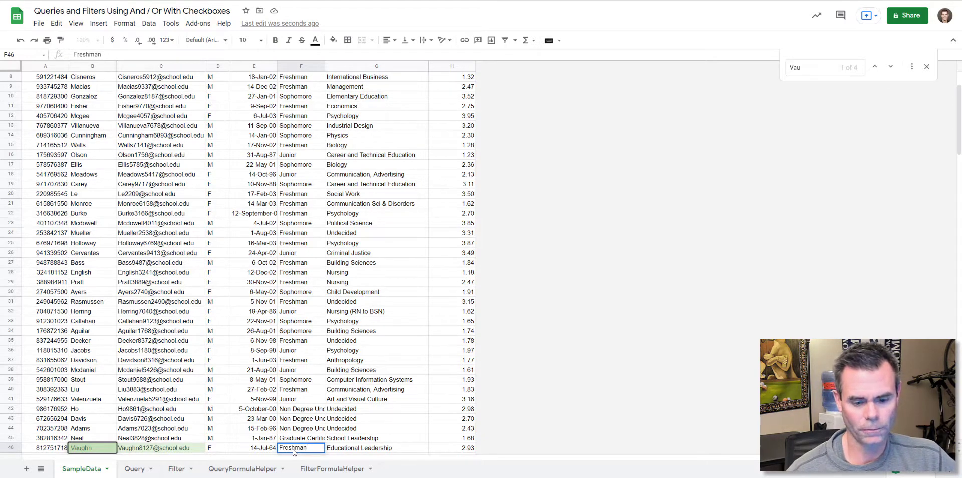
pyautogui.press('Return')
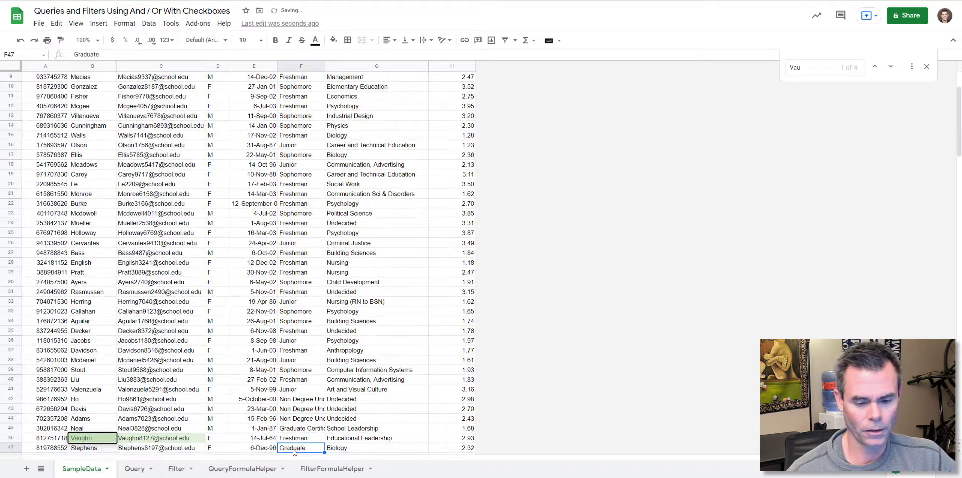
# - View the Classes list on the Query sheet, undo the F46 class edit on SampleData, and return to Query with the search closed
pyautogui.click(134, 470)
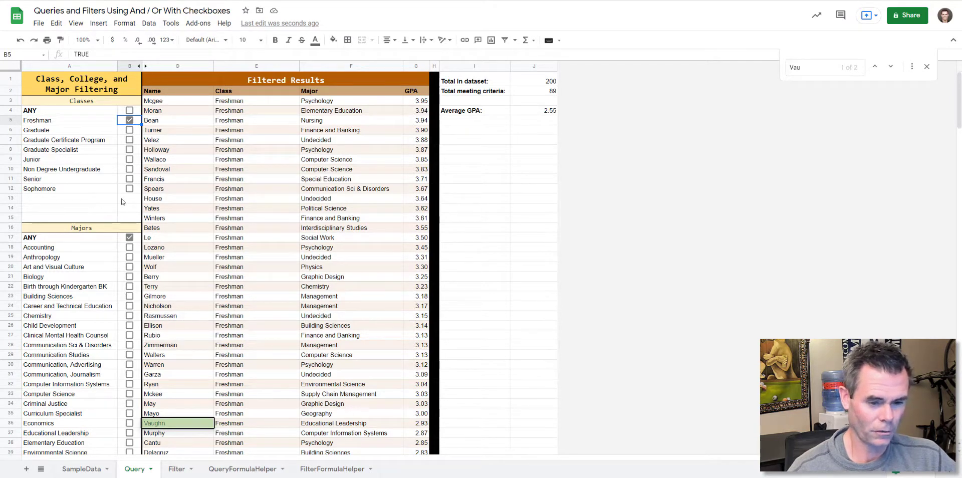
pyautogui.click(86, 470)
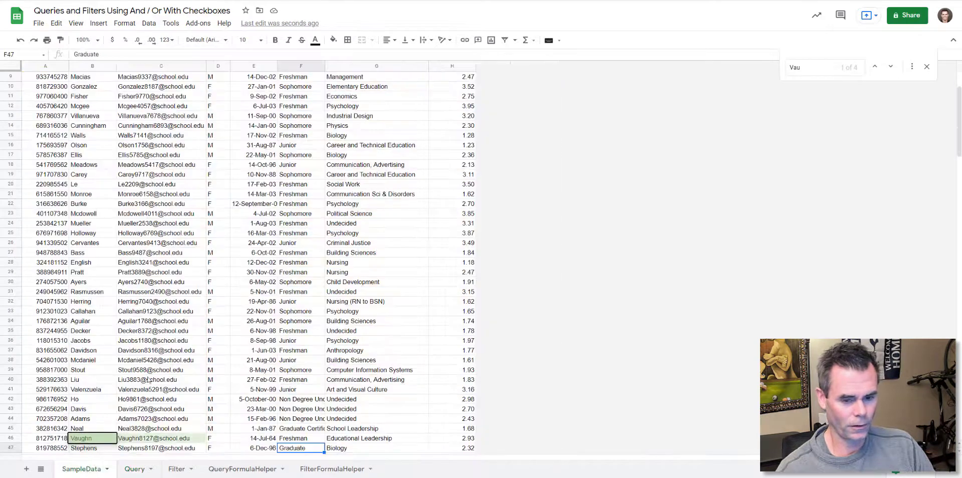
pyautogui.press('Up')
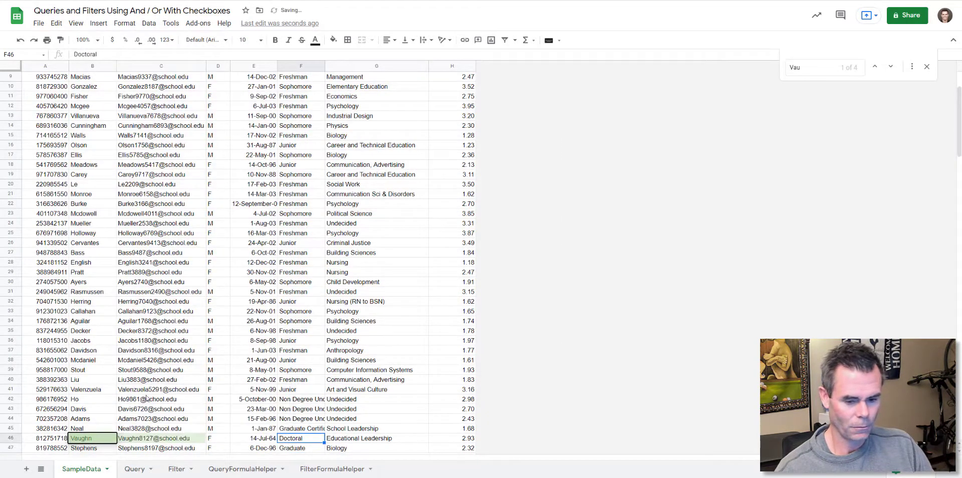
pyautogui.click(134, 469)
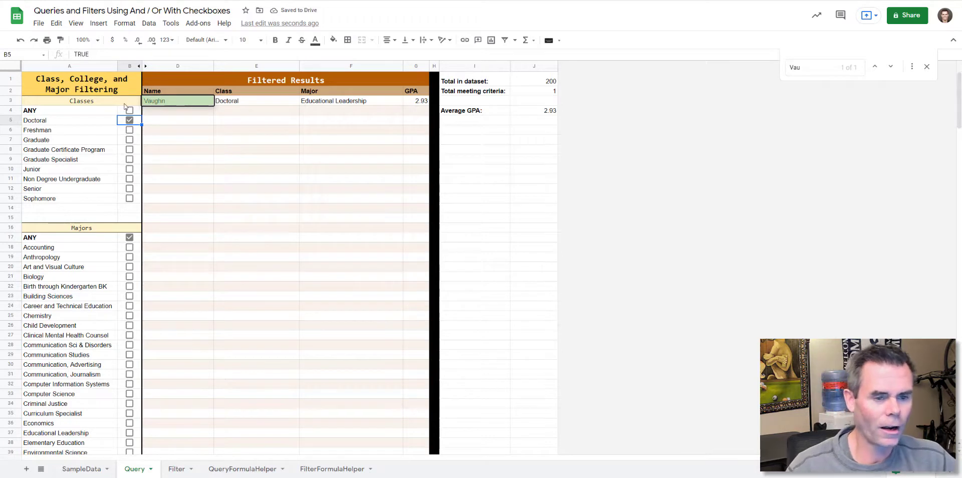
pyautogui.click(927, 66)
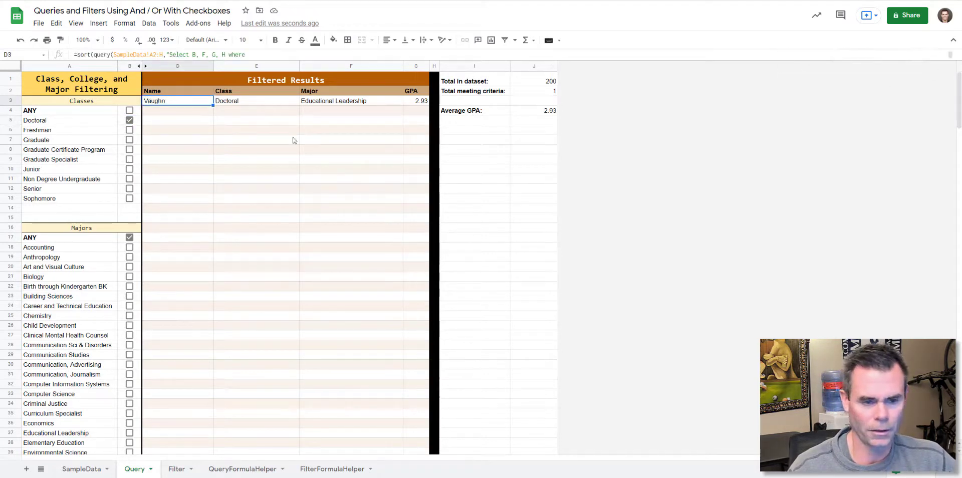
# - Select B4:B15 and open its existing conditional formatting rule to examine the range, custom formula and formatting style
pyautogui.moveTo(120, 112); pyautogui.dragTo(128, 218)
pyautogui.click(125, 23)
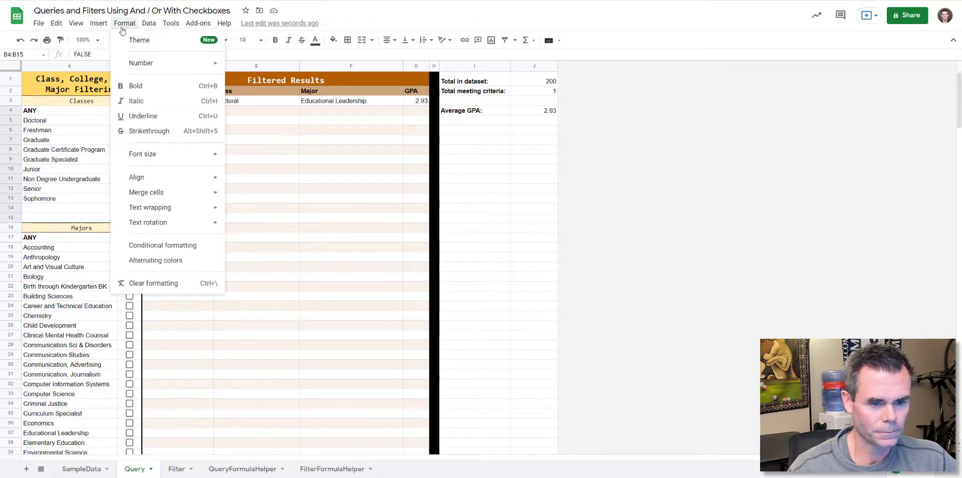
pyautogui.click(149, 252)
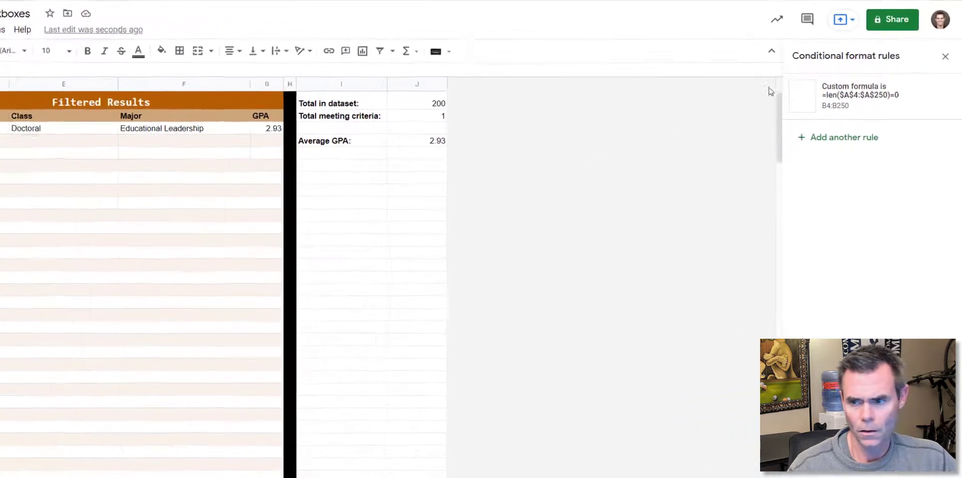
pyautogui.click(882, 79)
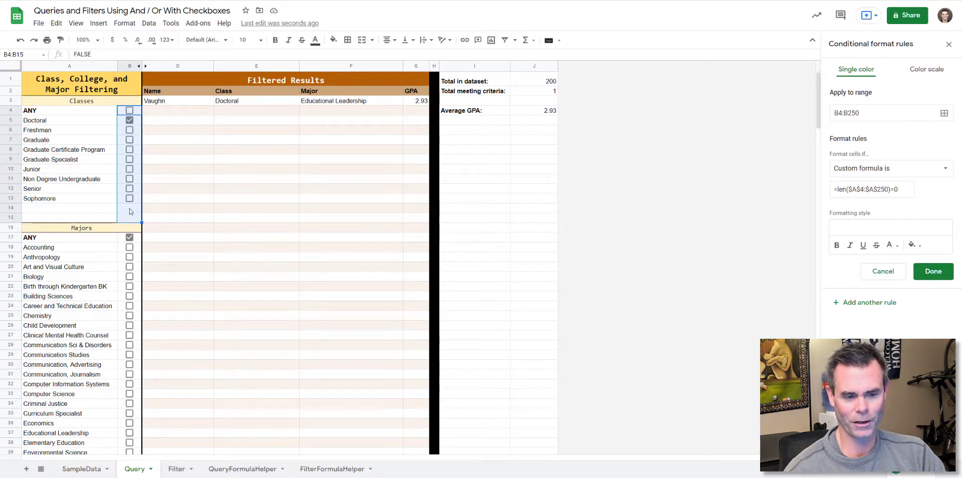
# - Toggle the hidden checkbox in B14 on and off, accepting the hidden-checkbox warning each time
pyautogui.click(129, 209)
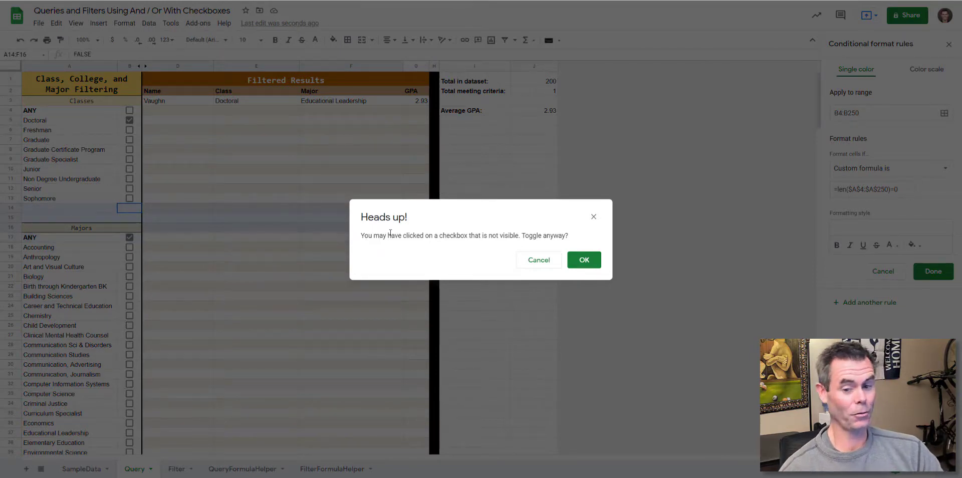
pyautogui.click(583, 259)
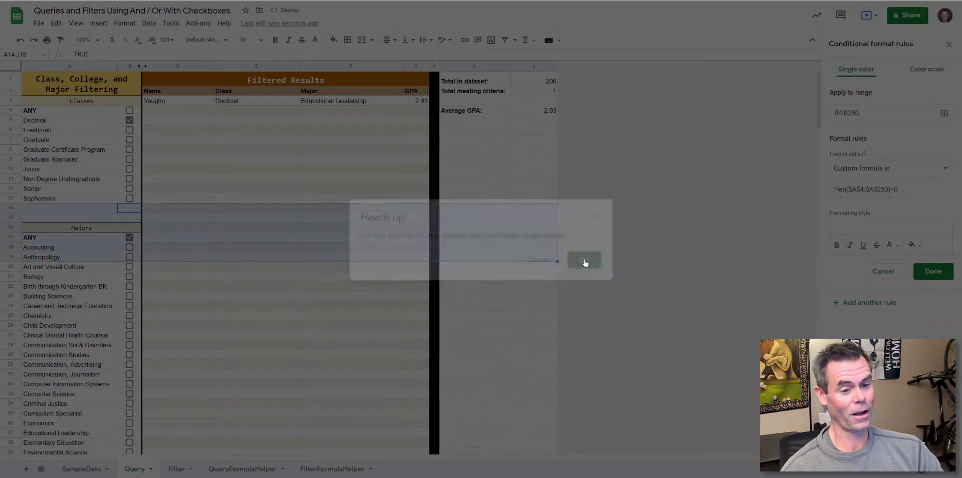
pyautogui.click(129, 209)
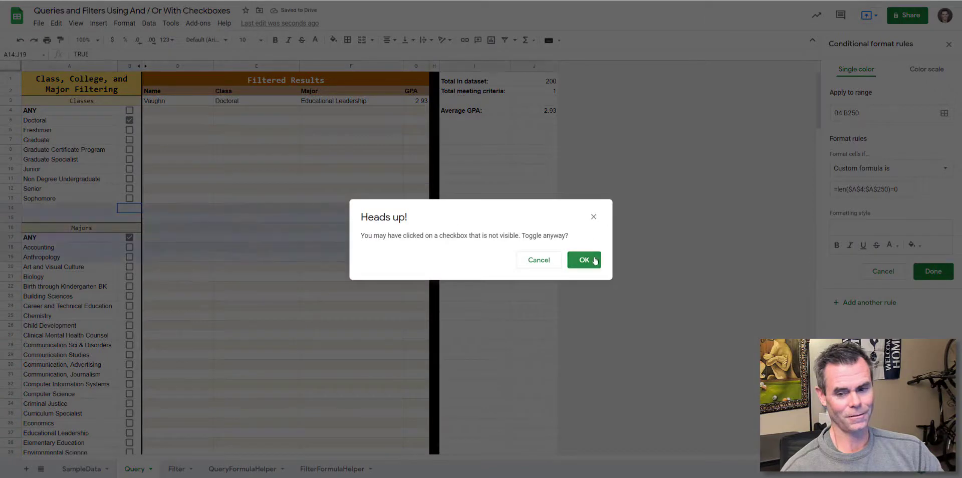
pyautogui.click(592, 260)
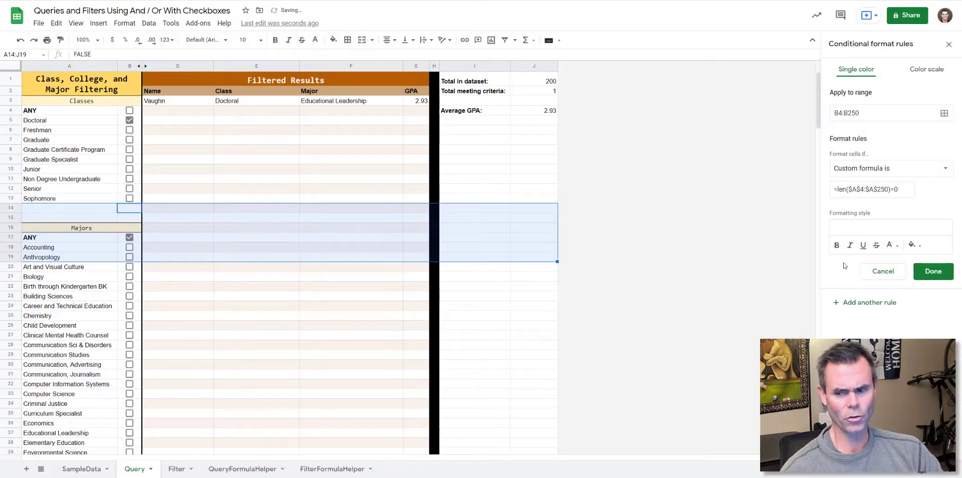
# - Finish reviewing the conditional formatting rule, select A14, and close the conditional format rules
pyautogui.click(926, 272)
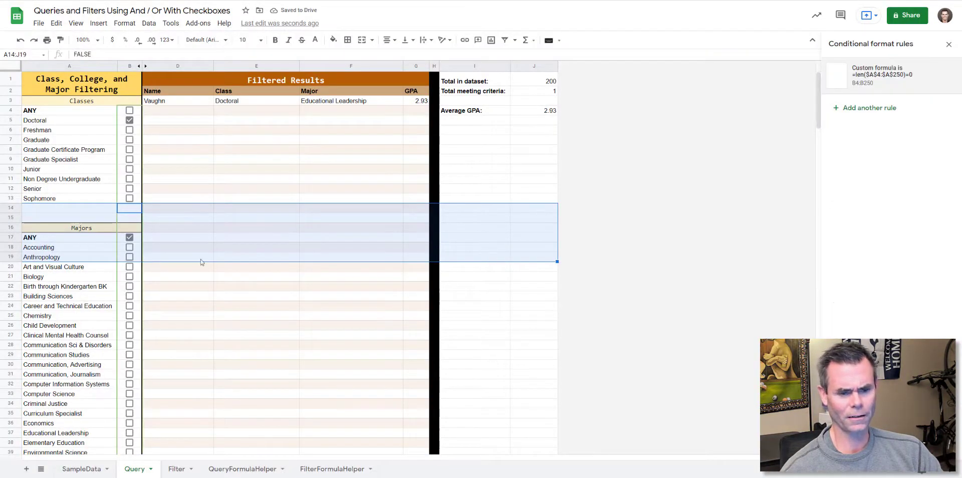
pyautogui.click(103, 207)
pyautogui.click(948, 44)
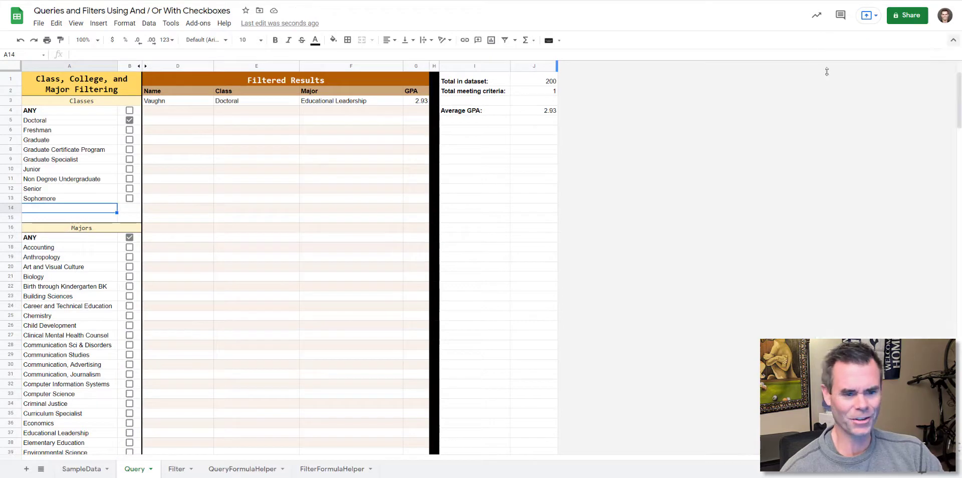
# - Toggle the hidden checkbox in B14 again, accepting the warning, and select the empty cell A14
pyautogui.click(130, 210)
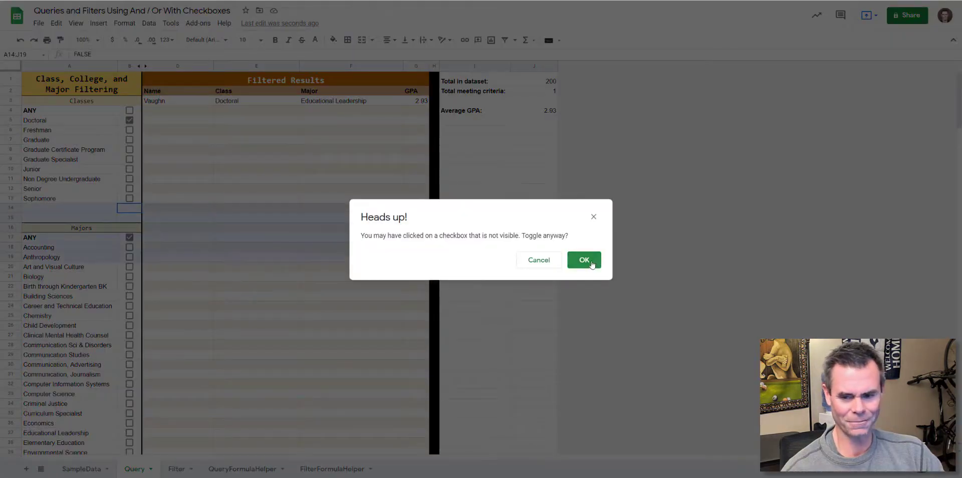
pyautogui.moveTo(294, 204); pyautogui.dragTo(197, 225)
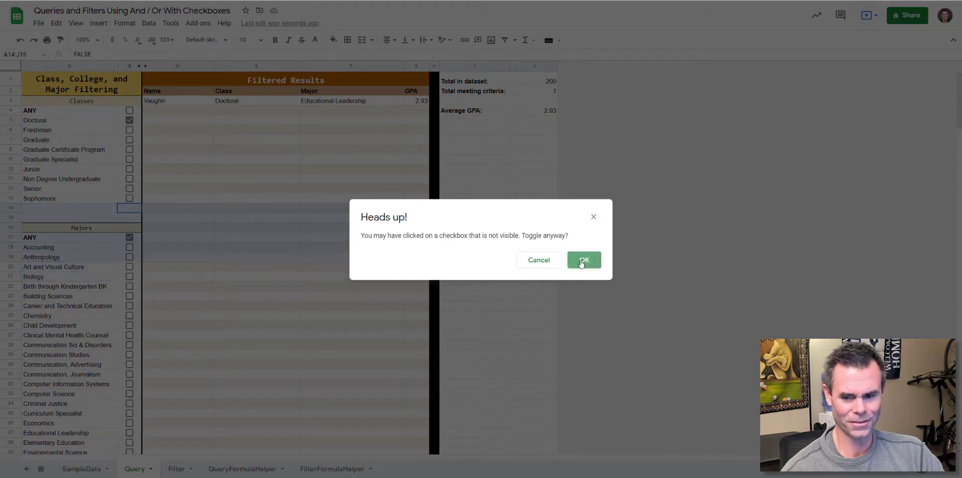
pyautogui.click(584, 260)
pyautogui.click(111, 210)
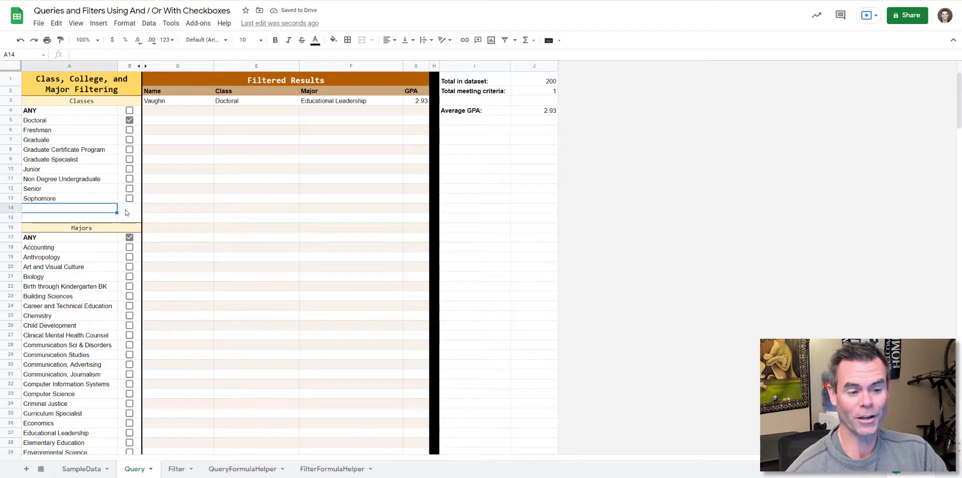
# - Enter "Something" in A87 below the majors list to test the hidden checkbox formatting, and delete the entry
pyautogui.scroll(-20, 89, 225)
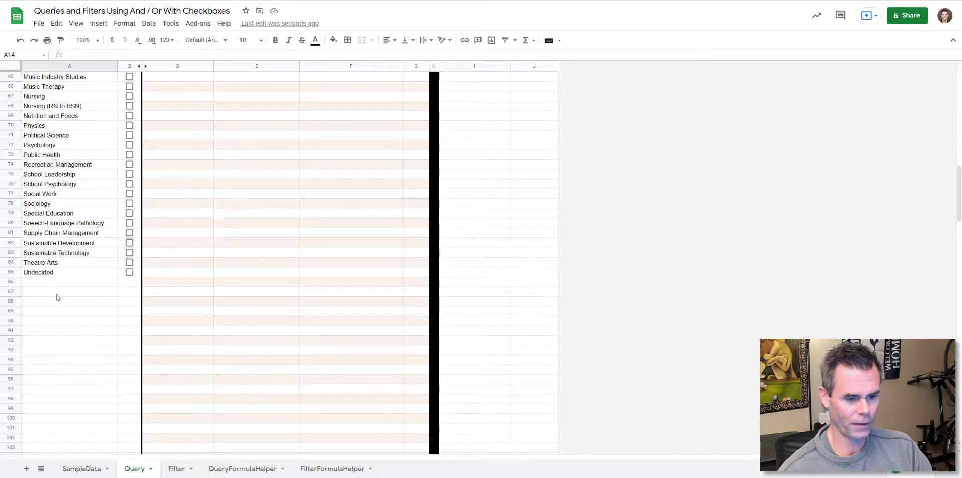
pyautogui.click(56, 295)
pyautogui.write('So')
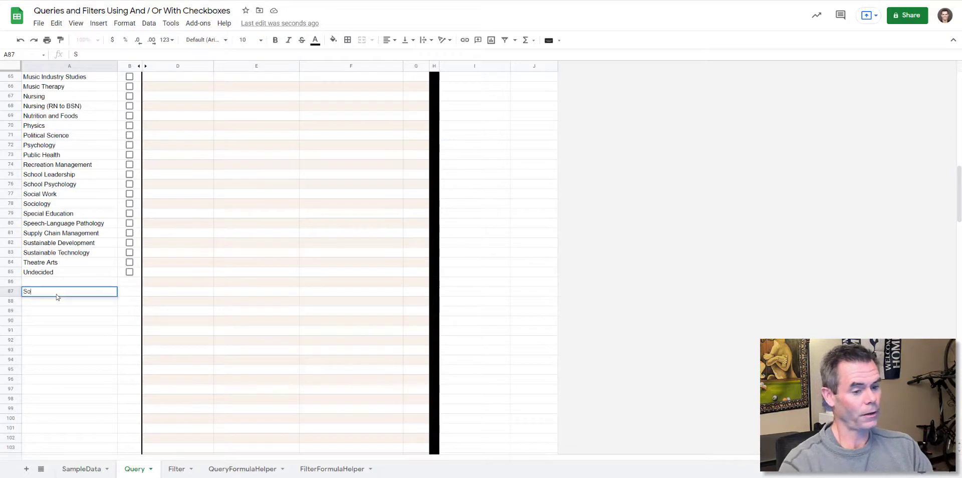
pyautogui.write('mththing')
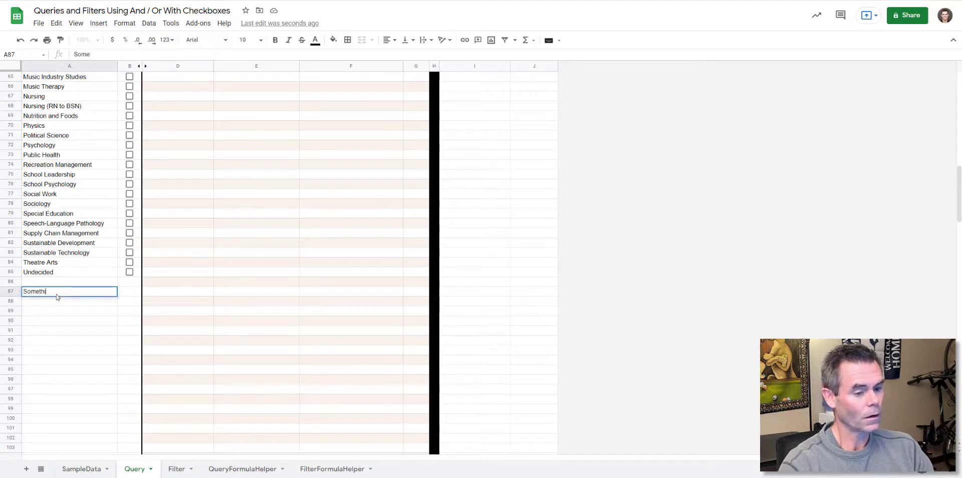
pyautogui.press('Return')
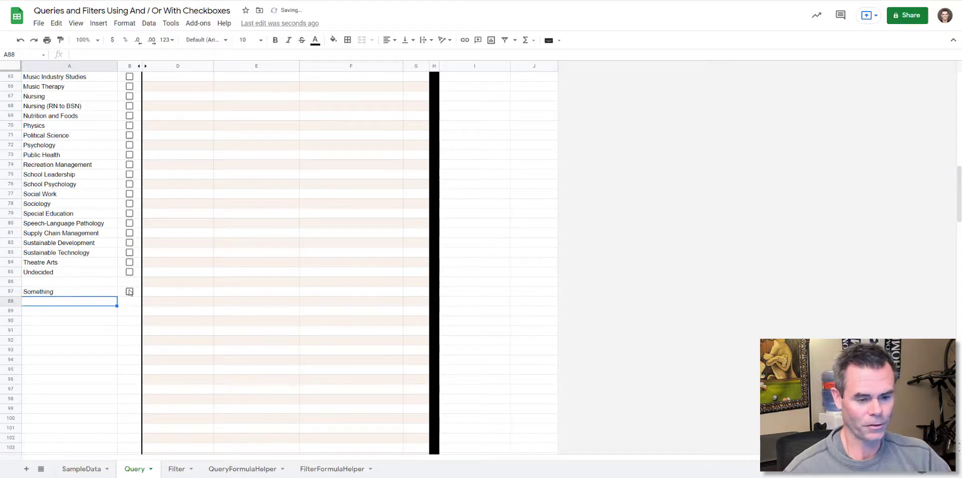
pyautogui.click(98, 295)
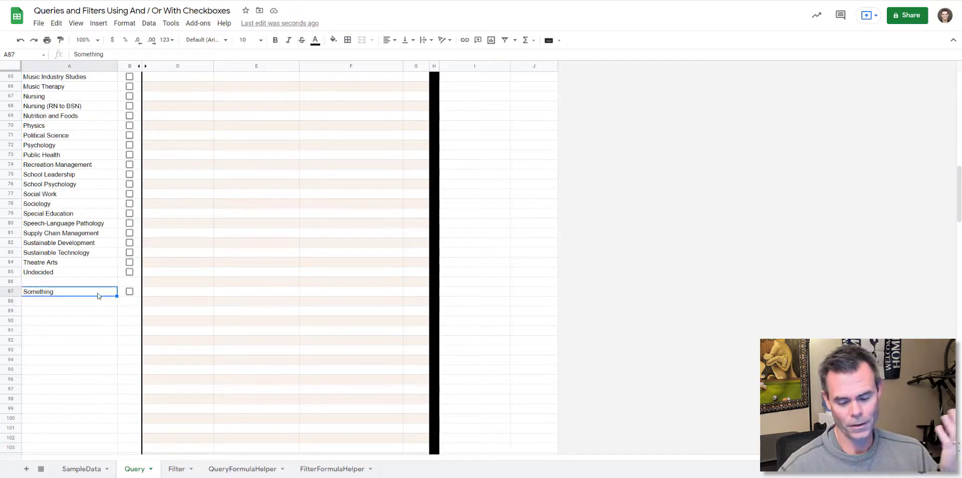
pyautogui.press('Delete')
# - Uncheck Doctoral and check ANY in the Classes list
pyautogui.scroll(1, 98, 296)
pyautogui.scroll(15, 100, 281)
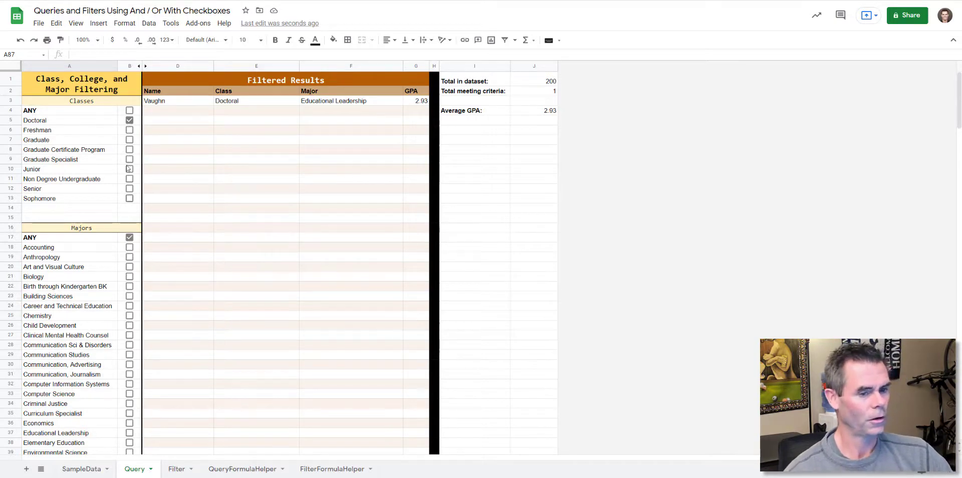
pyautogui.click(129, 120)
pyautogui.click(129, 111)
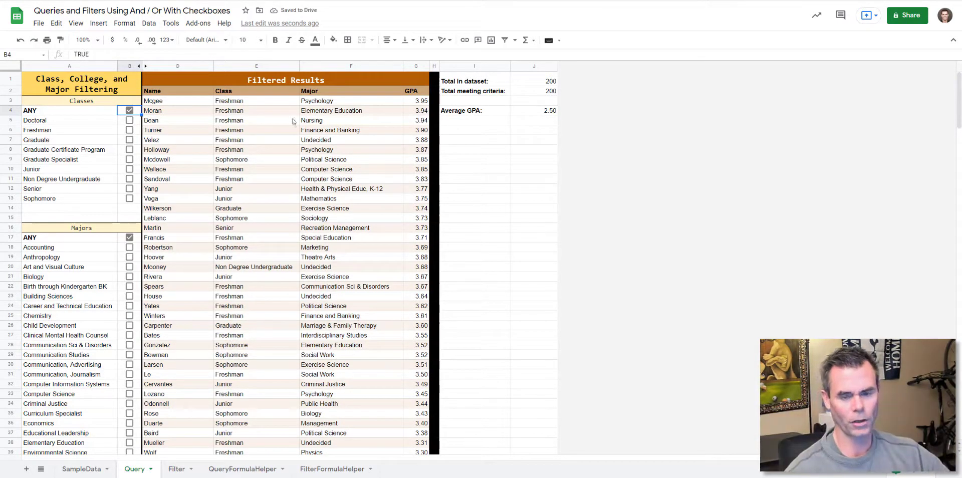
# - Examine the summary figures in I1:J4, look through the SampleData sheet down to its last row, and return to the Query sheet
pyautogui.moveTo(470, 81); pyautogui.dragTo(522, 111)
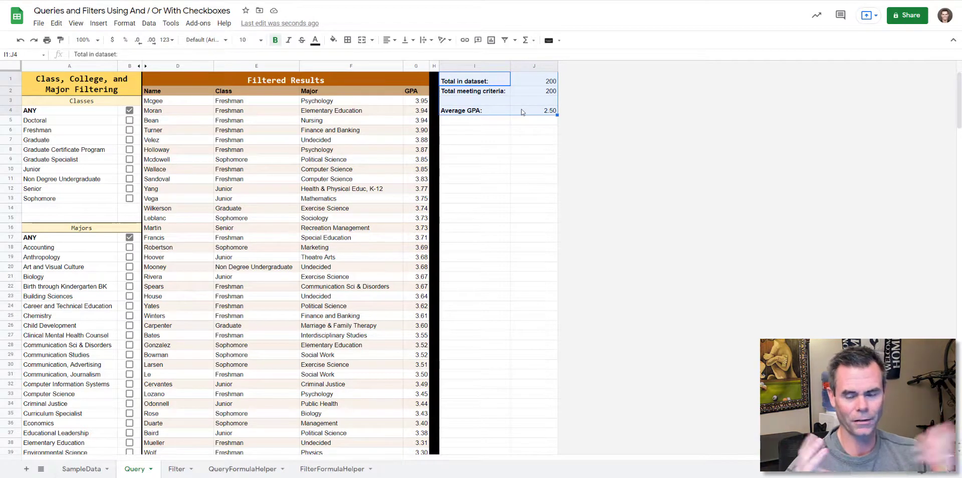
pyautogui.moveTo(480, 84); pyautogui.dragTo(537, 81)
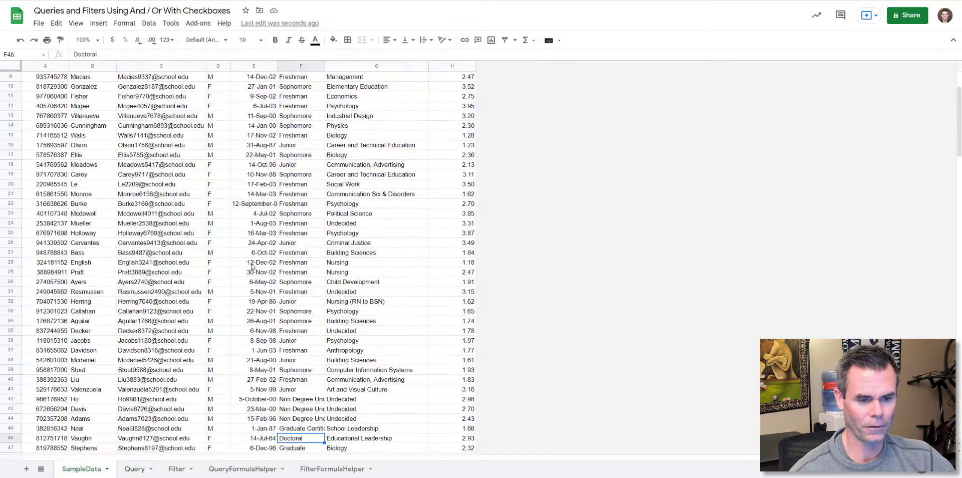
pyautogui.click(80, 469)
pyautogui.scroll(-20, 250, 287)
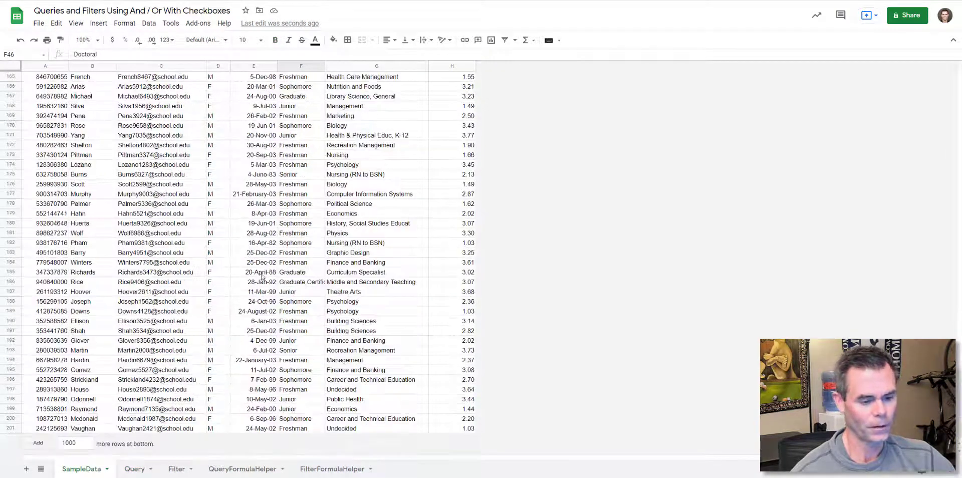
pyautogui.click(131, 468)
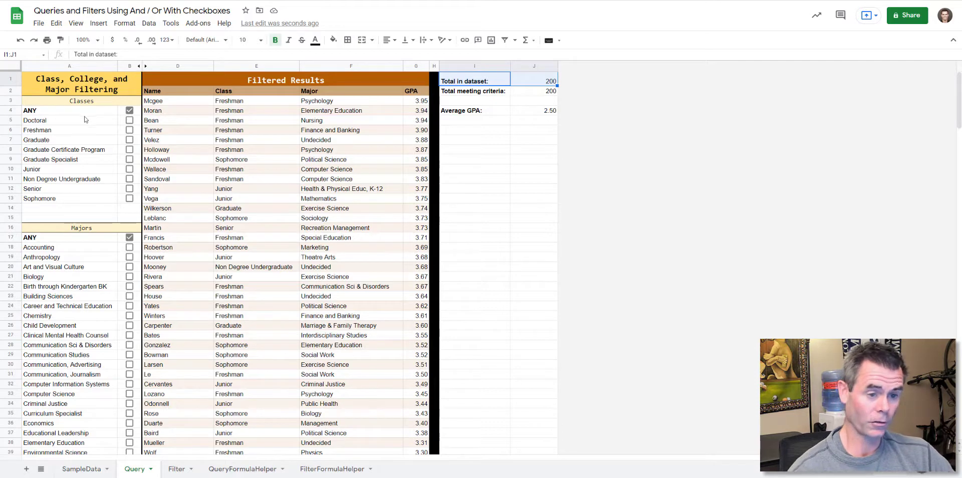
# - Highlight the two ANY rows, uncheck ANY under Classes, and check Freshman to filter the results by that class
pyautogui.click(59, 111)
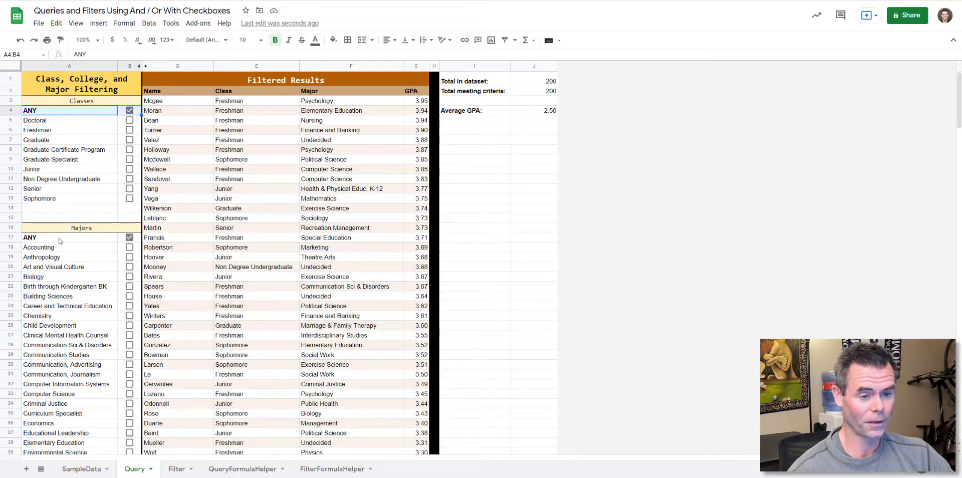
pyautogui.moveTo(112, 240); pyautogui.dragTo(121, 241)
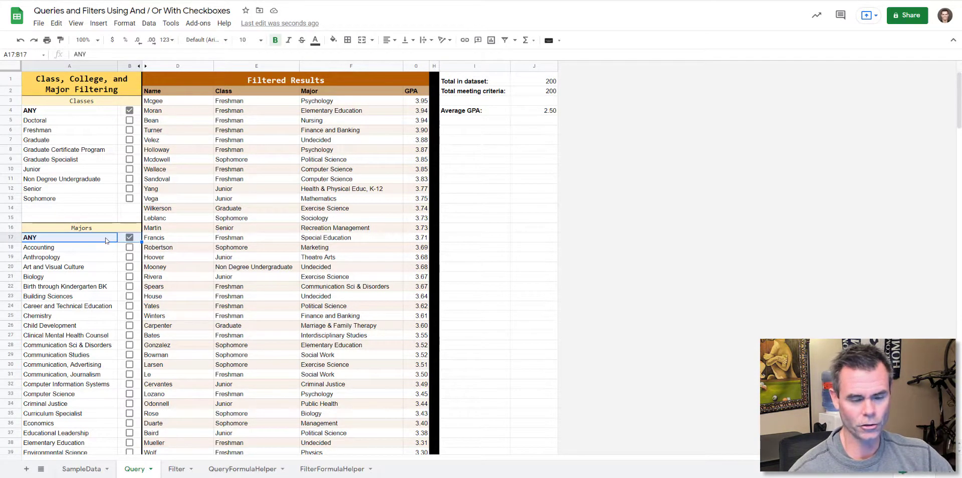
pyautogui.click(129, 110)
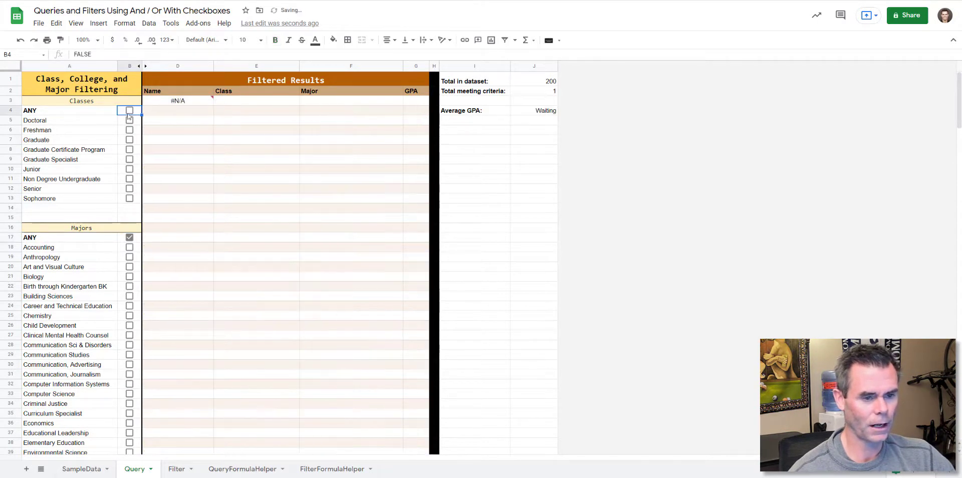
pyautogui.click(130, 130)
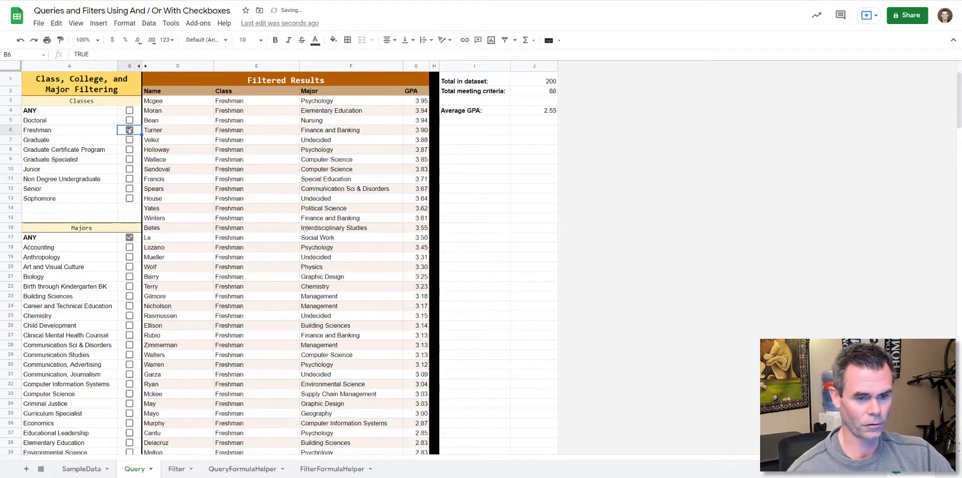
# - Examine the count formula in J2 against the last filtered row, and the average formula in J4 against the GPA column
pyautogui.click(551, 91)
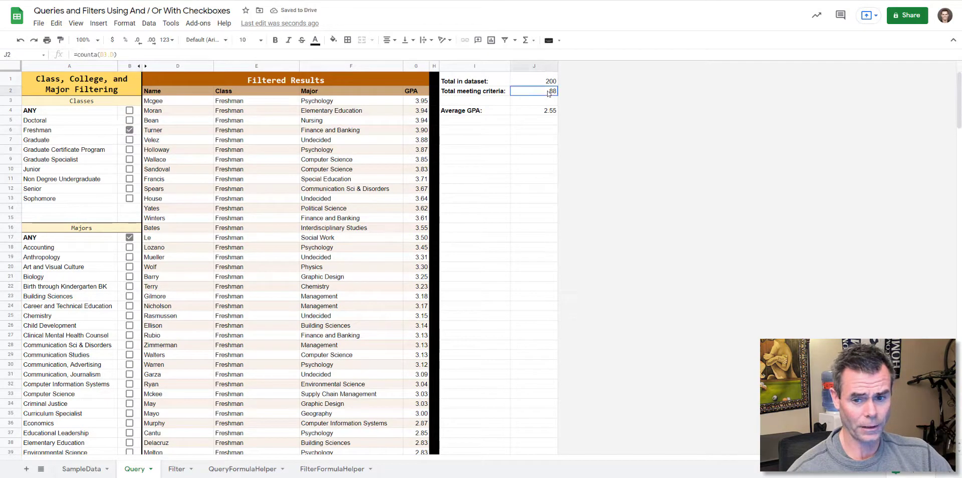
pyautogui.click(170, 101)
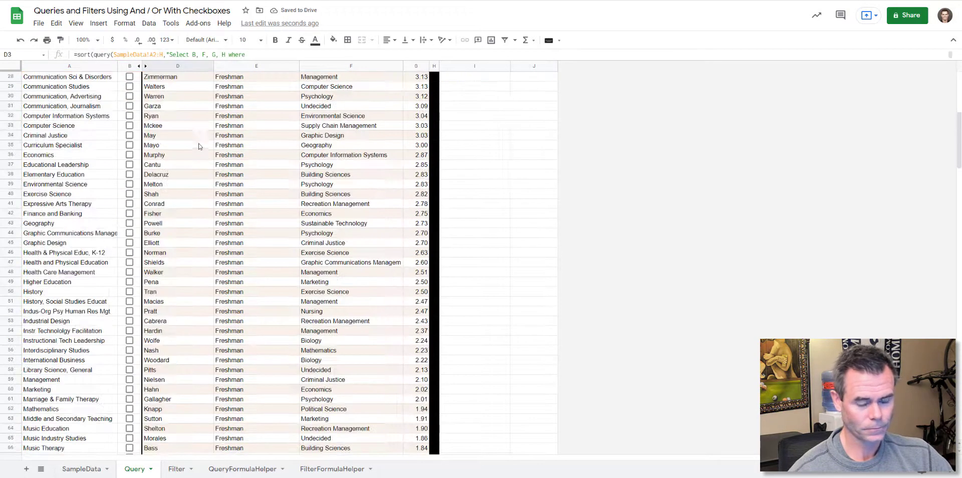
pyautogui.scroll(-12, 195, 145)
pyautogui.scroll(-4, 198, 150)
pyautogui.click(174, 204)
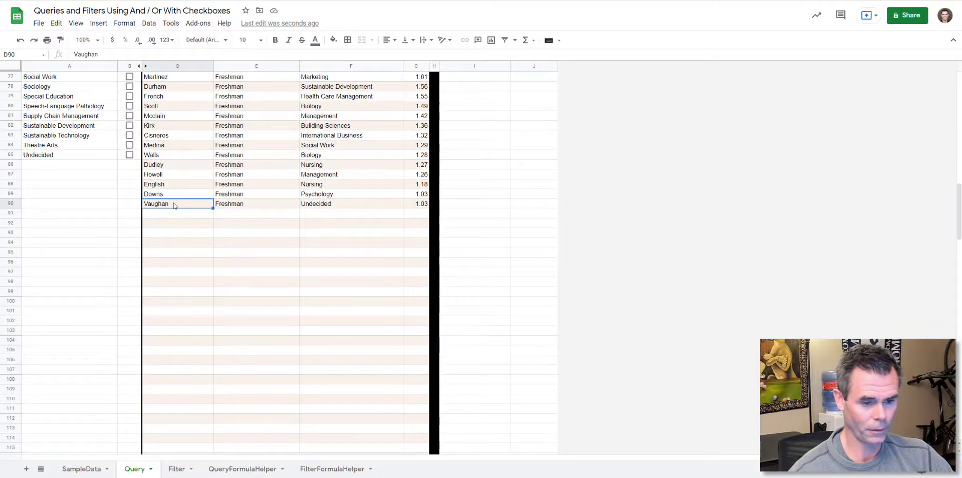
pyautogui.scroll(18, 175, 204)
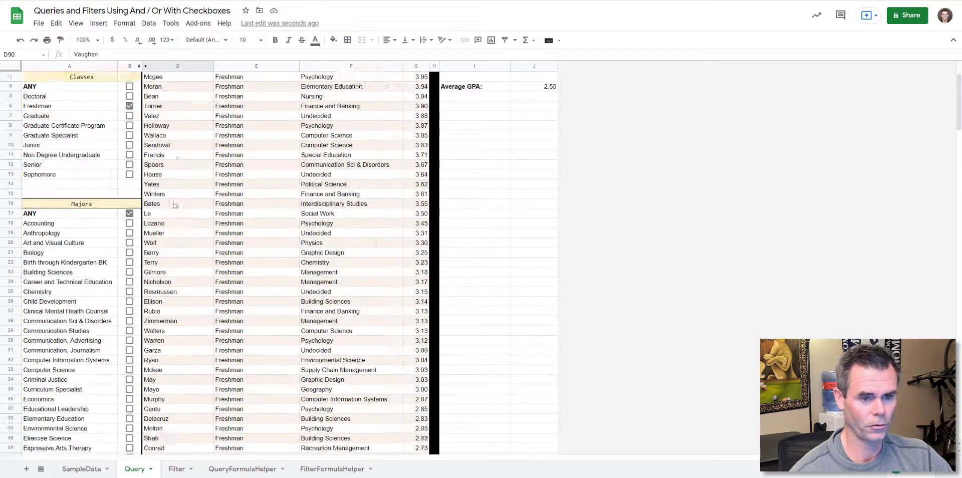
pyautogui.click(543, 94)
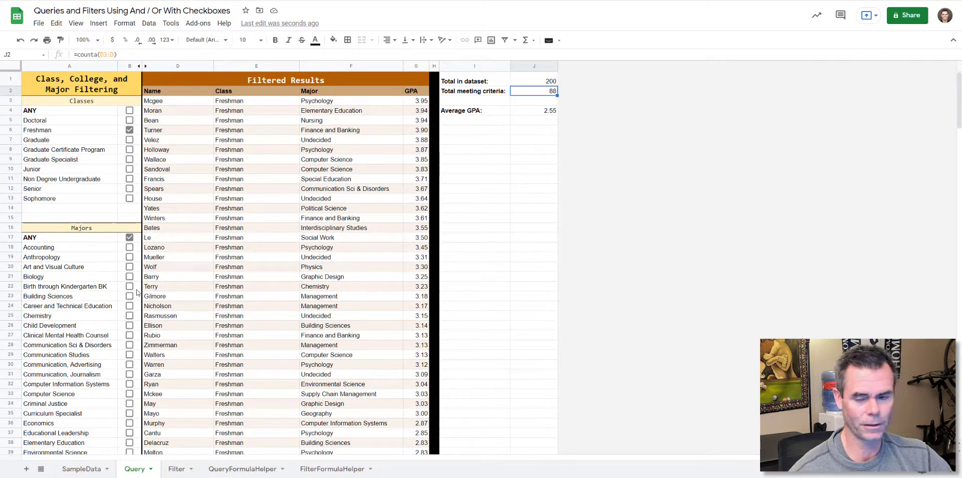
pyautogui.click(536, 111)
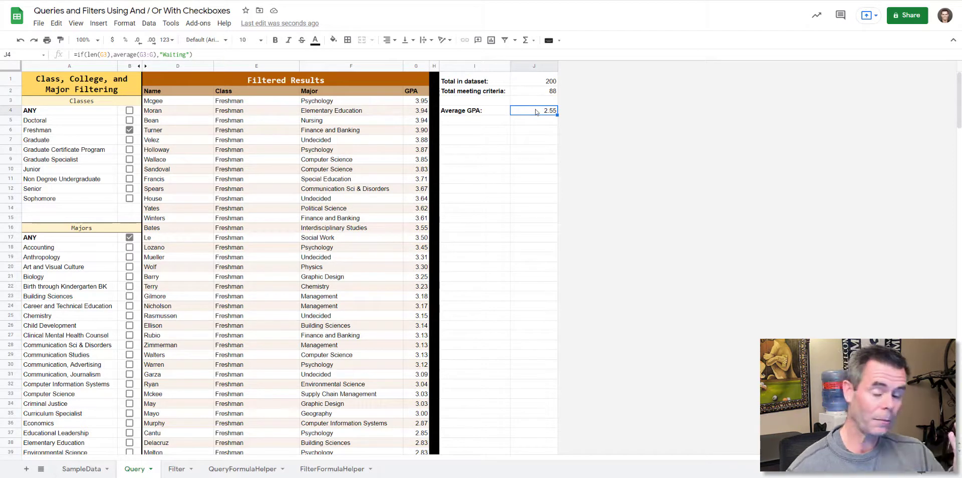
pyautogui.moveTo(416, 101); pyautogui.dragTo(420, 238)
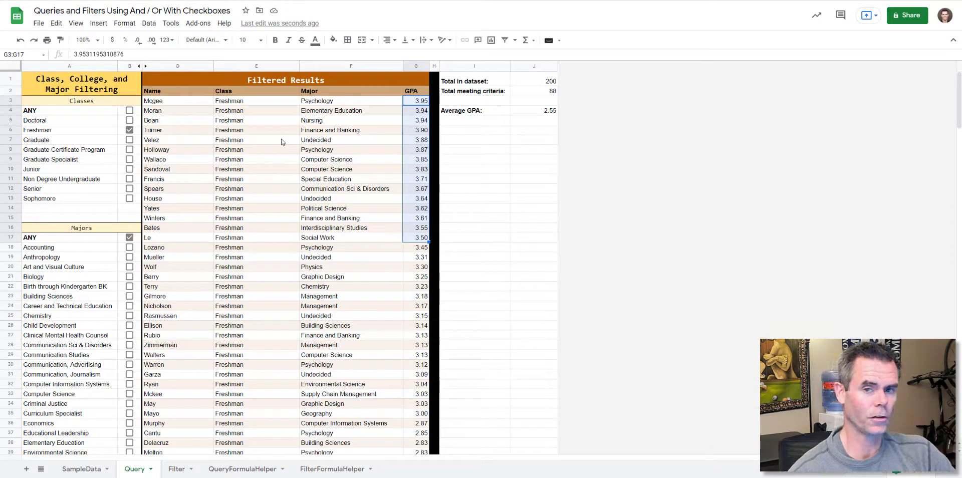
# - Switch the class filter from Freshman through Junior, Senior and Sophomore one at a time, and leave only ANY checked under Classes
pyautogui.click(129, 130)
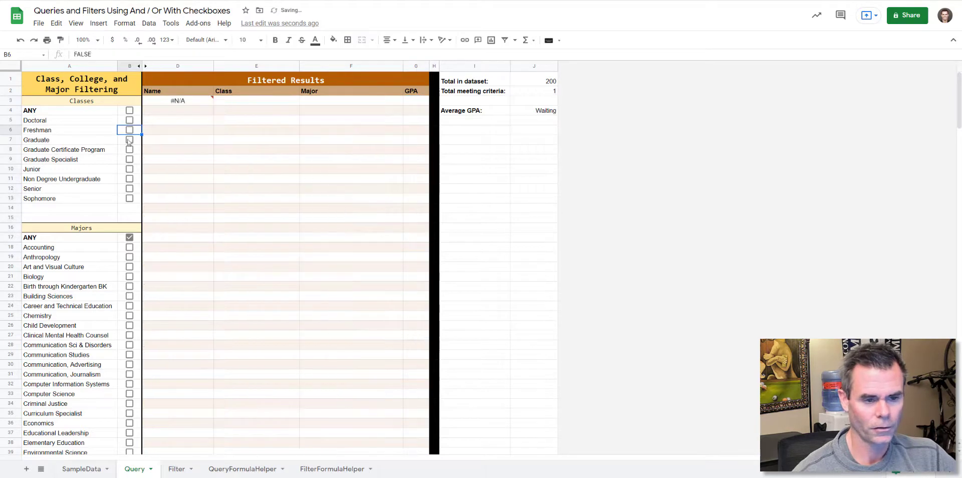
pyautogui.click(130, 169)
pyautogui.click(129, 170)
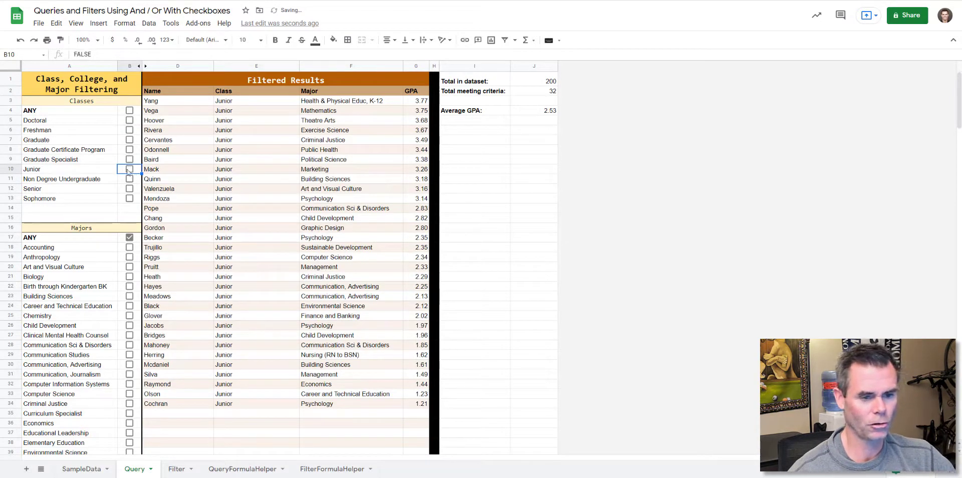
pyautogui.click(129, 188)
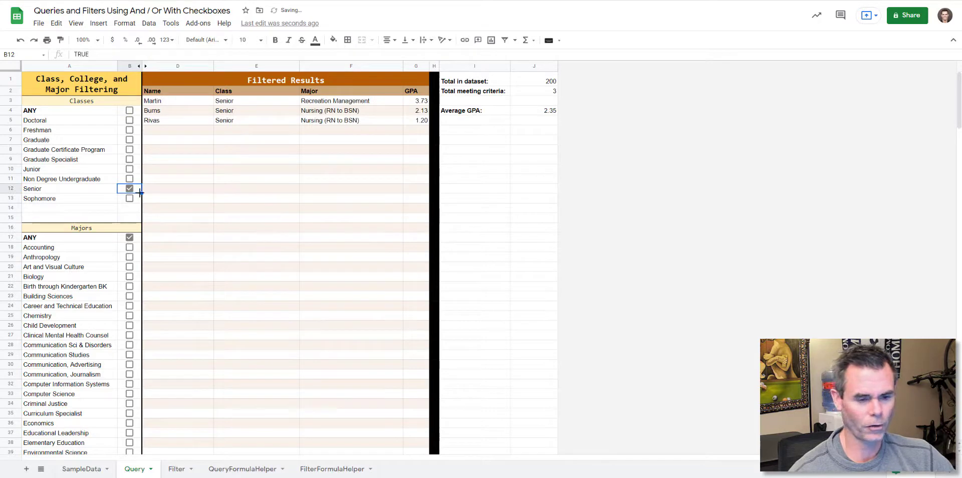
pyautogui.click(129, 189)
pyautogui.click(129, 198)
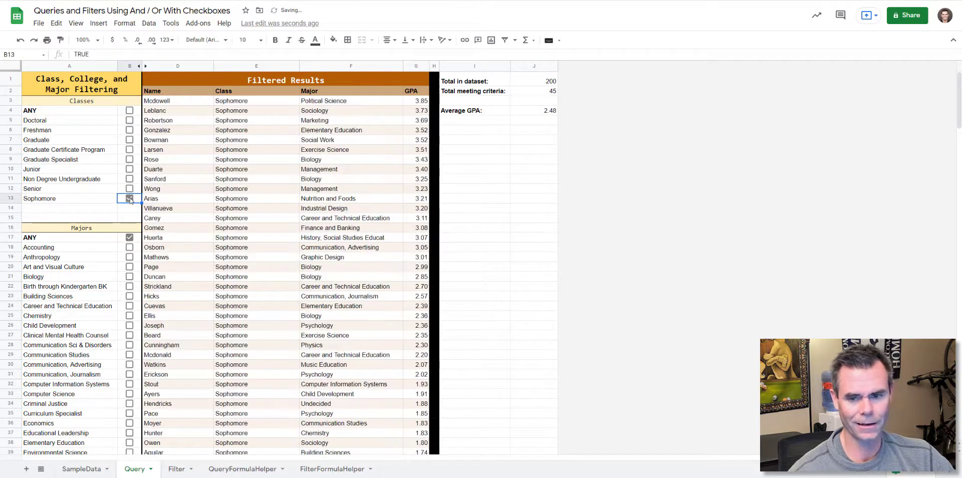
pyautogui.click(130, 111)
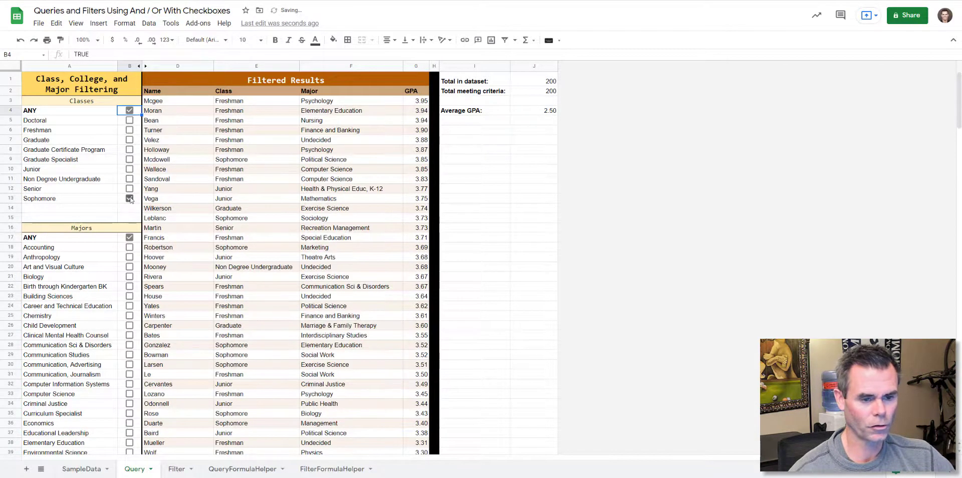
pyautogui.click(129, 199)
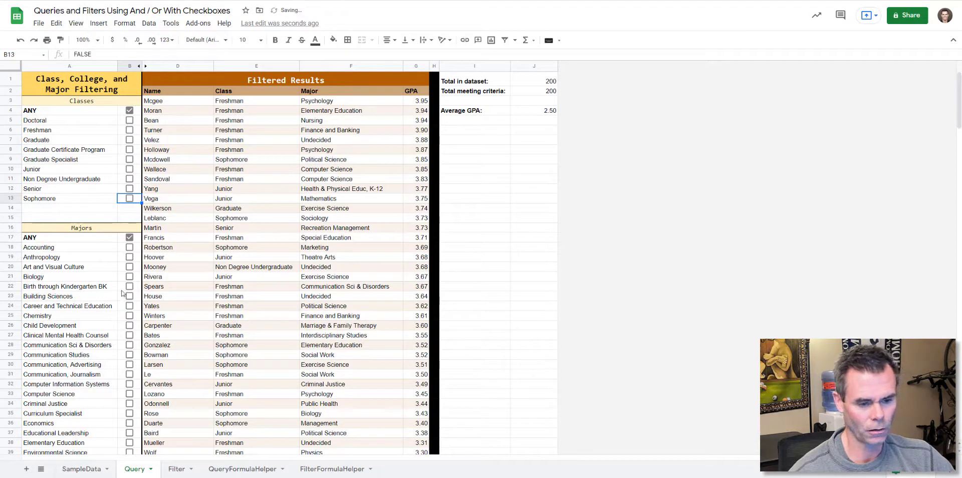
# - Uncheck ANY under Majors, filter by Biology alone, and switch the filter to Chemistry alone
pyautogui.click(129, 237)
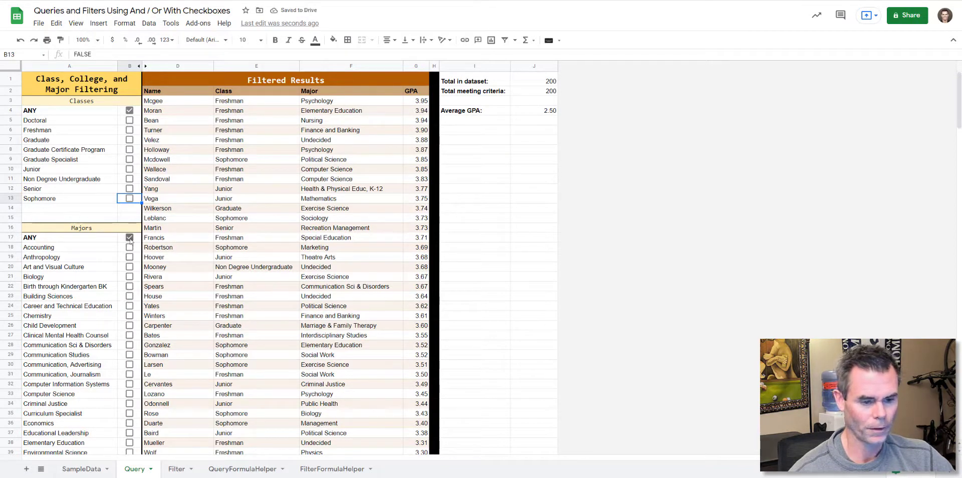
pyautogui.click(130, 277)
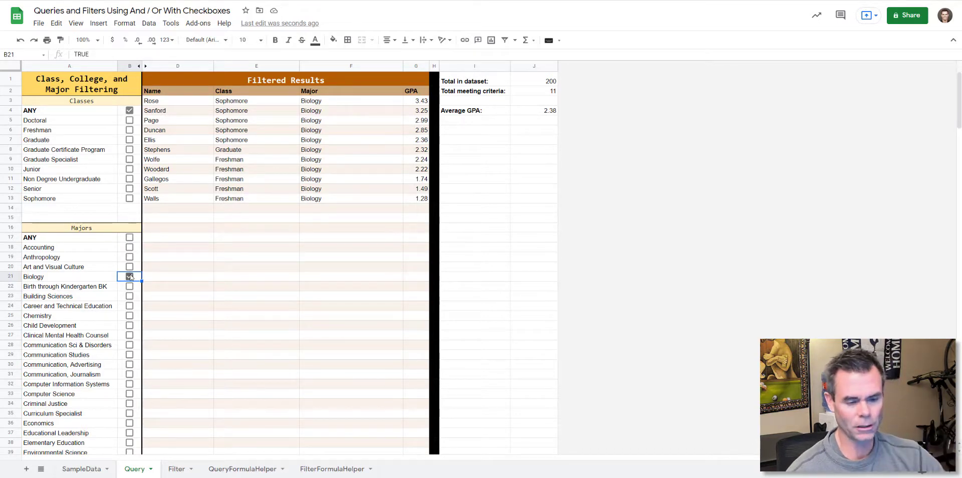
pyautogui.click(130, 276)
pyautogui.click(129, 316)
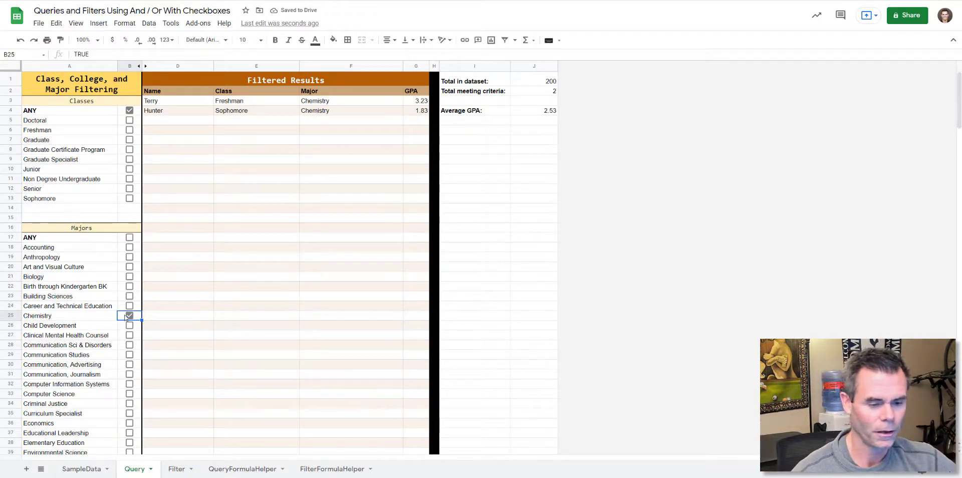
# - Check Biology and Mathematics in addition to Chemistry in the Majors list
pyautogui.click(129, 277)
pyautogui.scroll(-7, 120, 340)
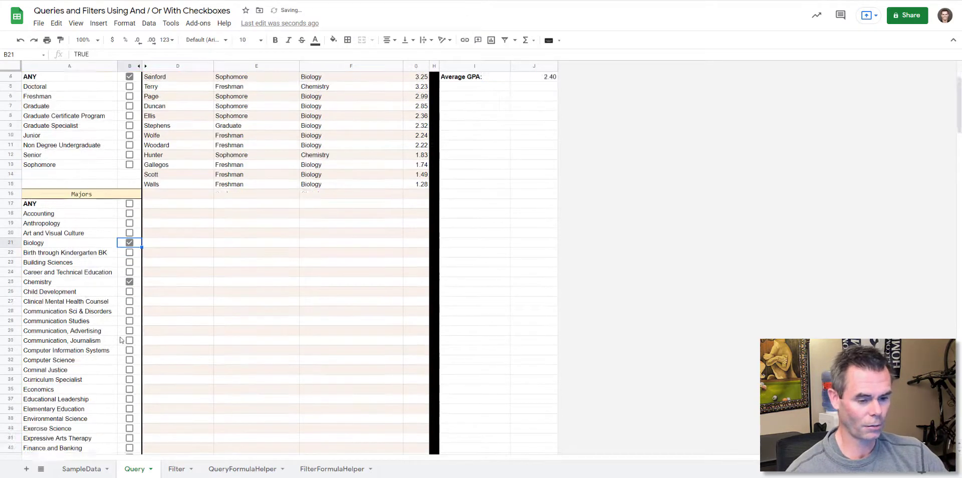
pyautogui.scroll(-1, 120, 340)
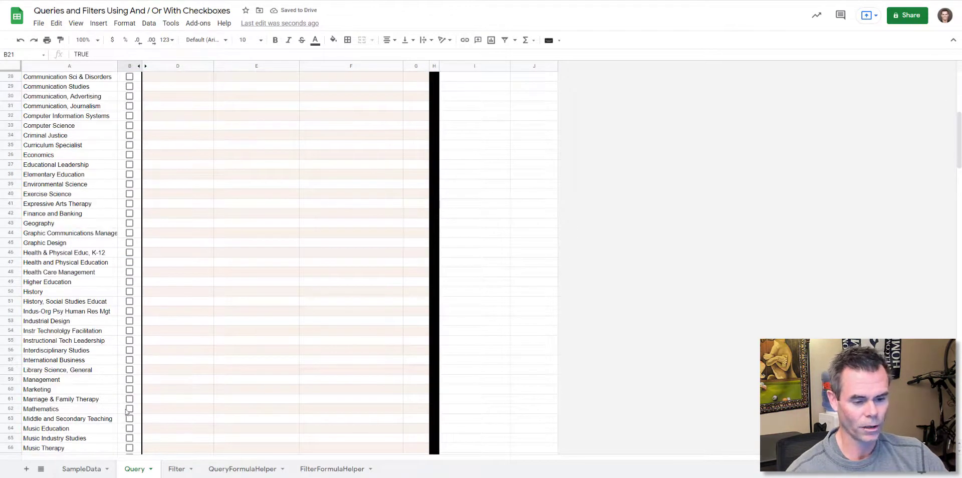
pyautogui.click(127, 410)
pyautogui.scroll(9, 123, 391)
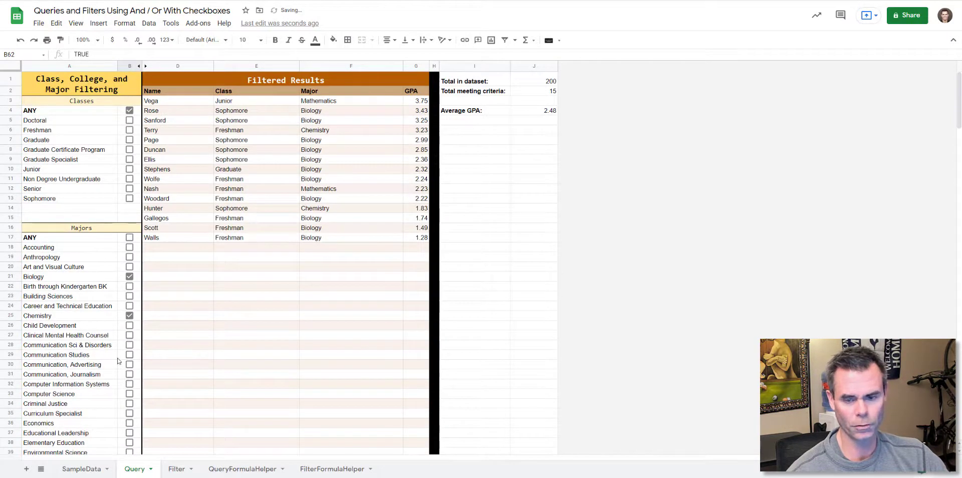
# - Select all of column B and check every class and major checkbox at once
pyautogui.click(122, 64)
pyautogui.press('Delete')
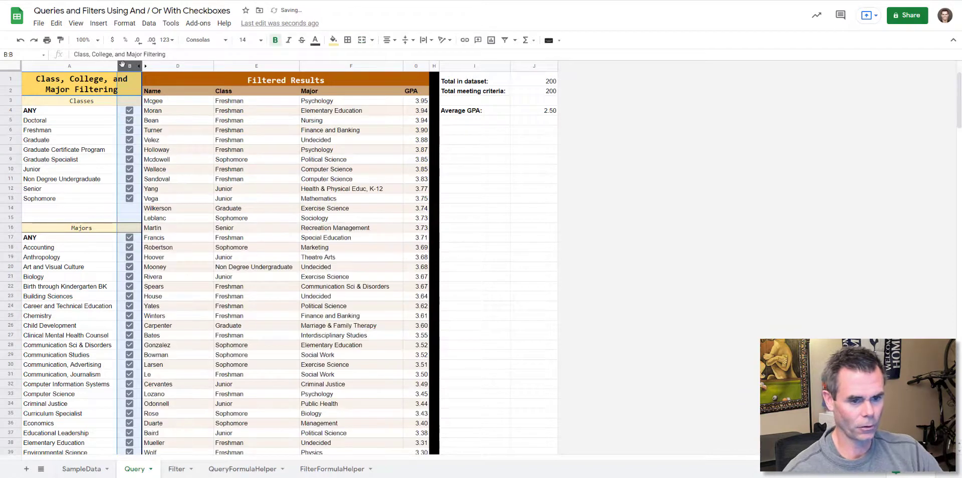
# - Leave only ANY checked under both Classes and Majors, and unhide column C
pyautogui.click(130, 111)
pyautogui.click(130, 237)
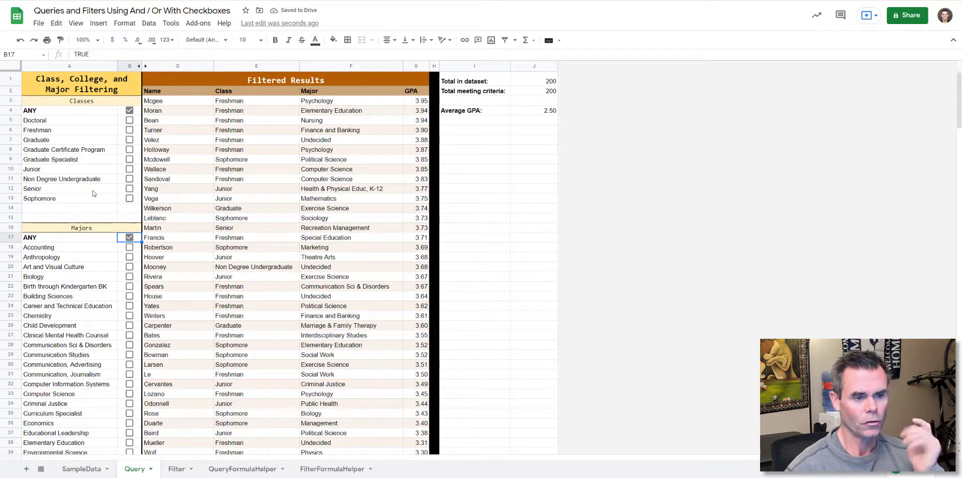
pyautogui.click(146, 66)
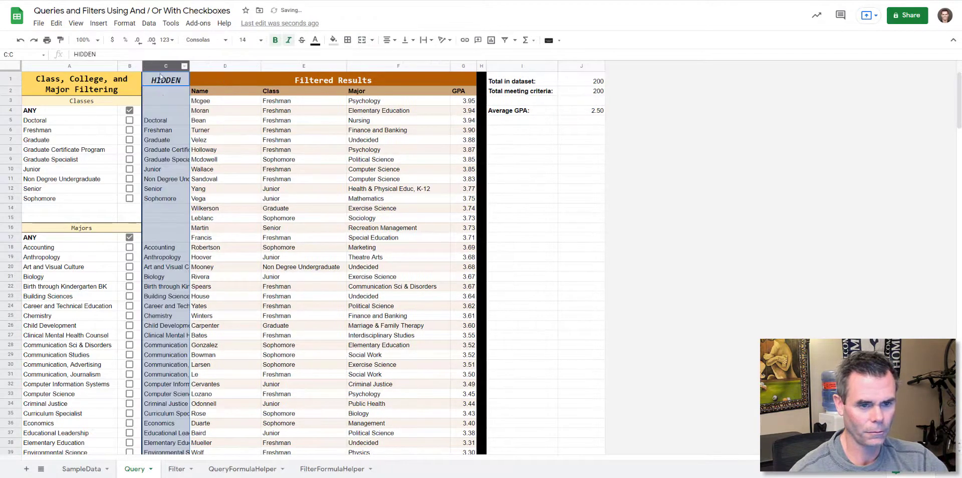
# - Examine the formula behind the class list in A5 and the IF formula in C5 of the hidden column
pyautogui.click(163, 116)
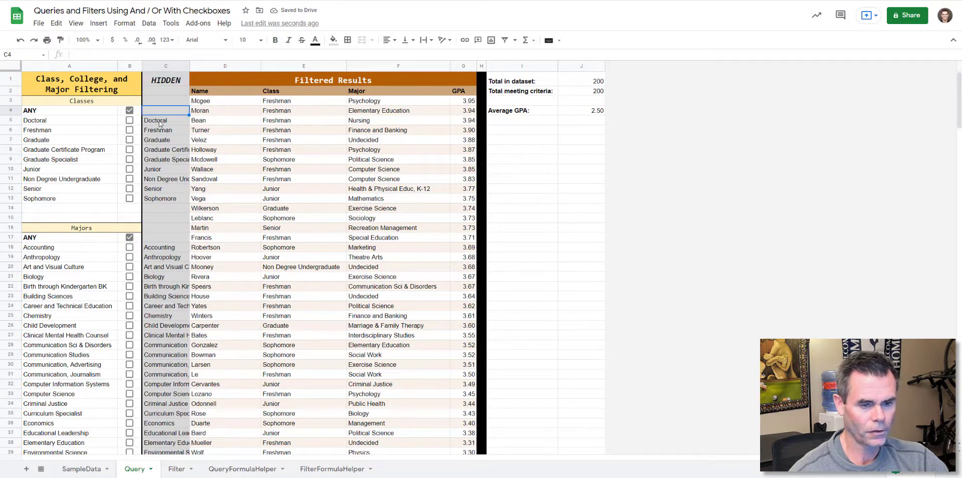
pyautogui.click(71, 123)
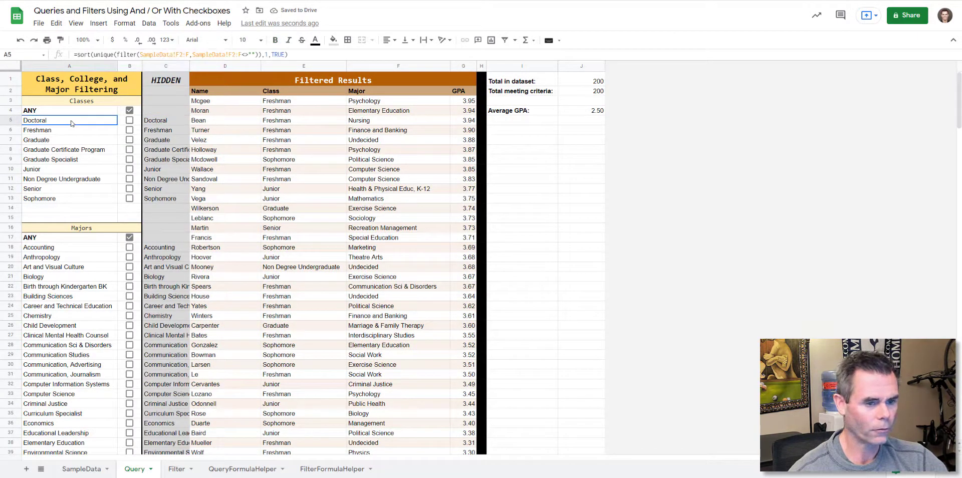
pyautogui.click(69, 132)
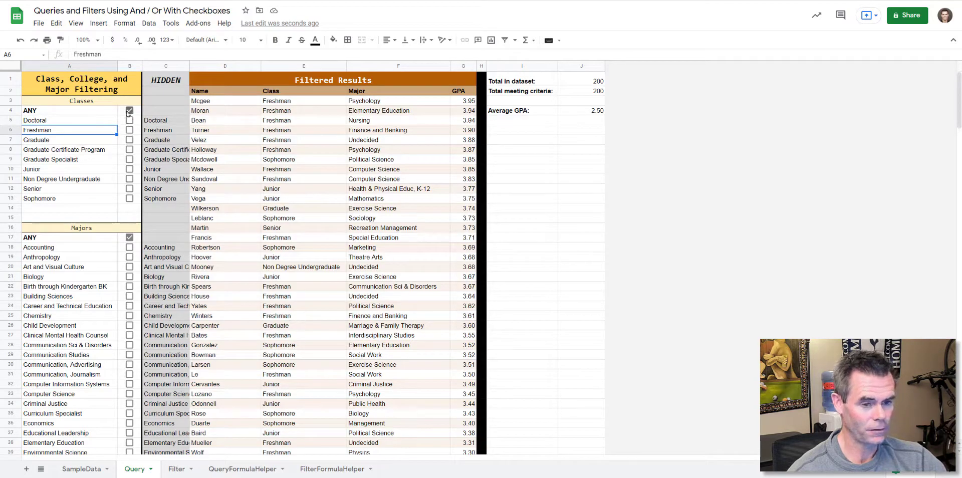
pyautogui.click(165, 122)
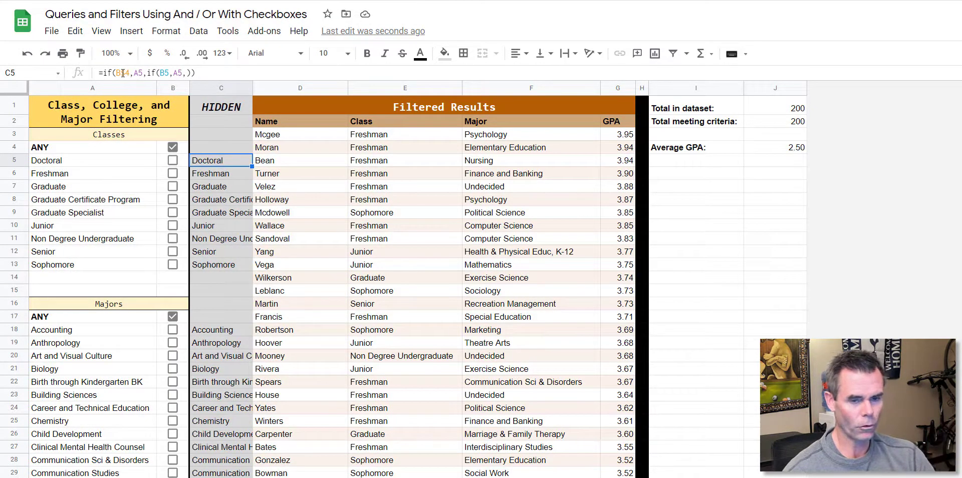
# - Insert a checkbox in cell I7
pyautogui.click(683, 190)
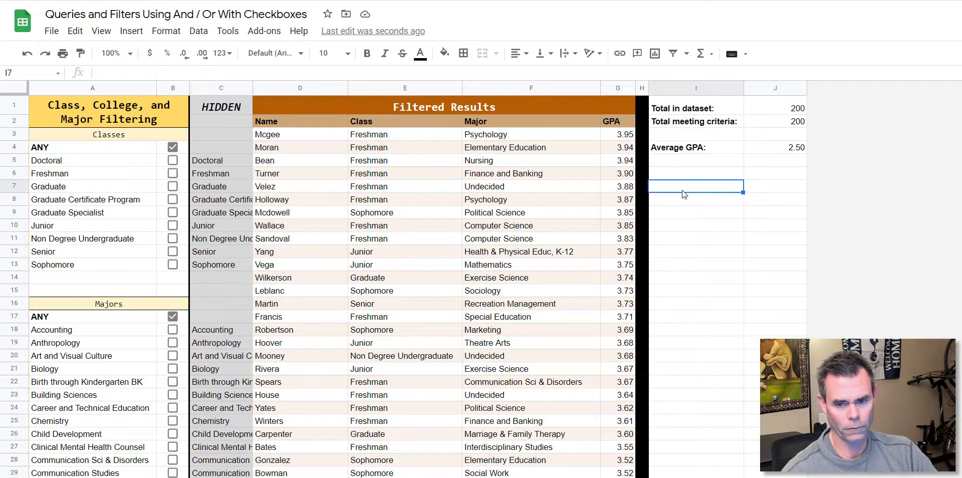
pyautogui.click(165, 31)
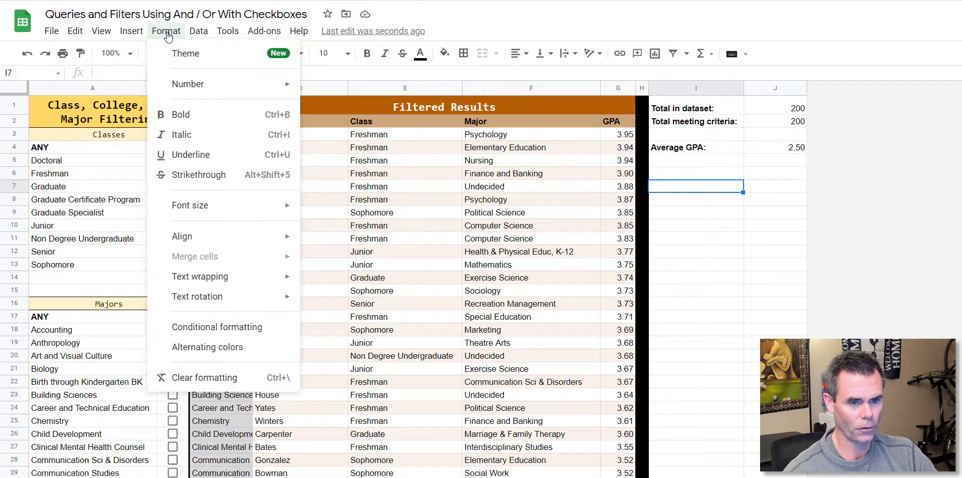
pyautogui.click(131, 31)
pyautogui.click(131, 31)
pyautogui.moveTo(165, 230)
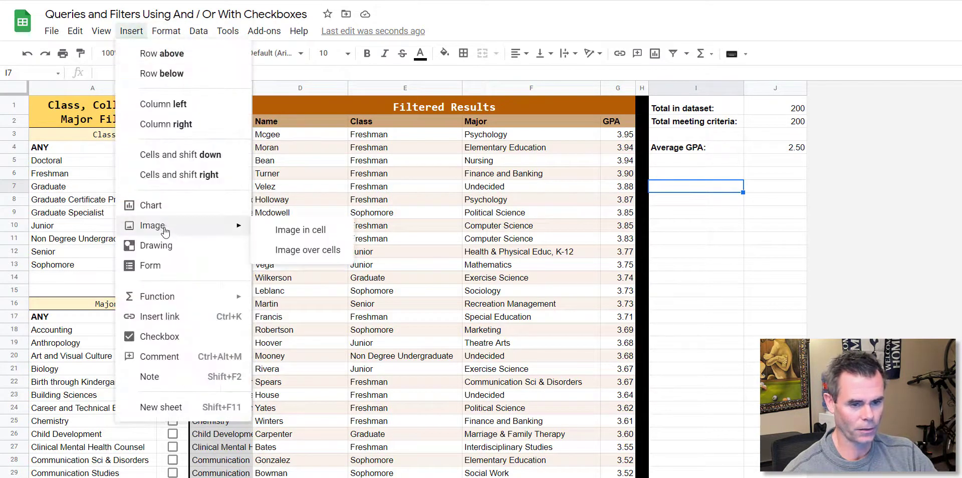
pyautogui.click(176, 334)
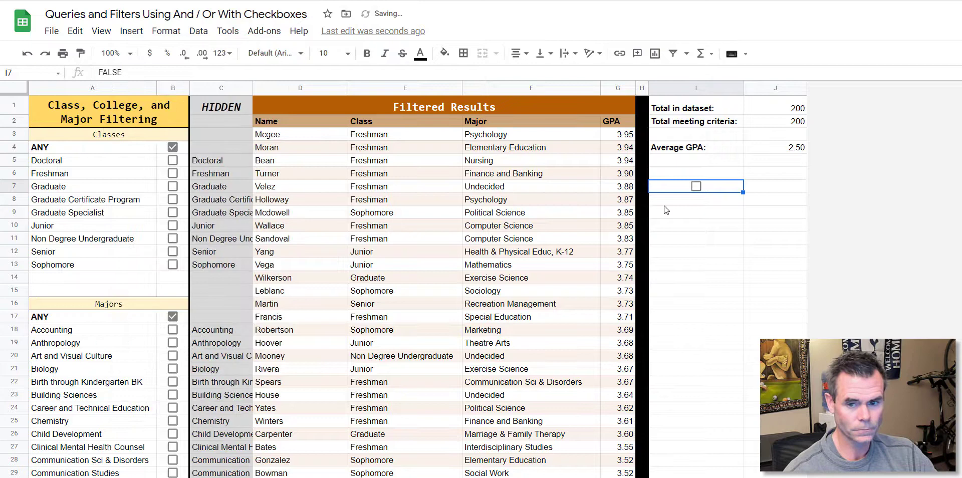
# - Enter the formula =I7 in cell J7 to reference the checkbox
pyautogui.click(763, 186)
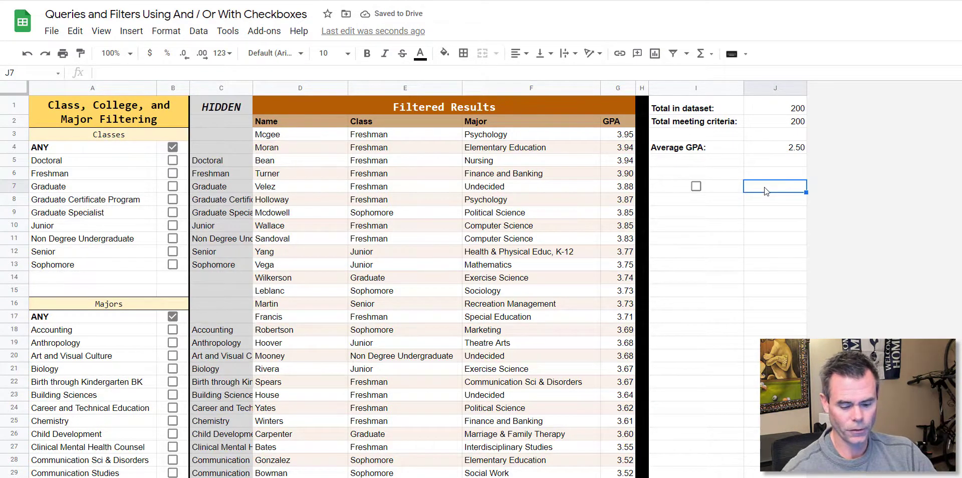
pyautogui.write('=')
pyautogui.click(736, 188)
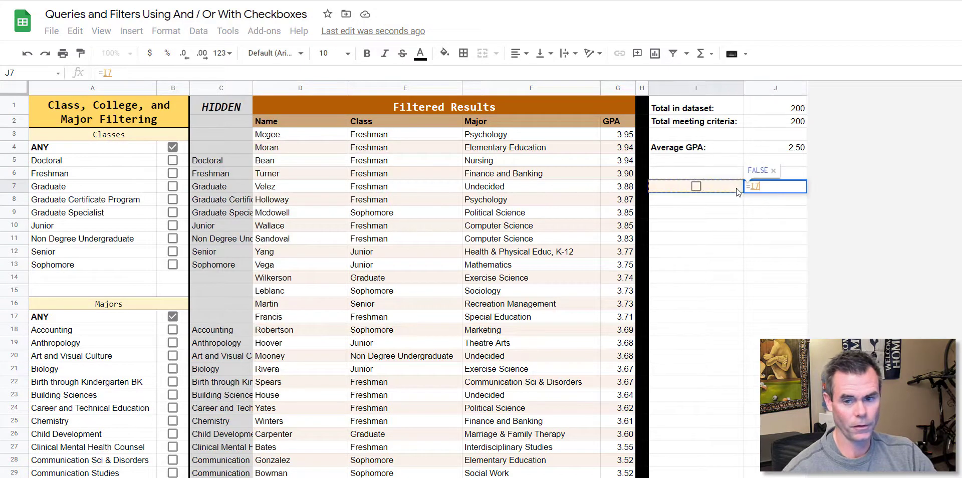
pyautogui.press('Return')
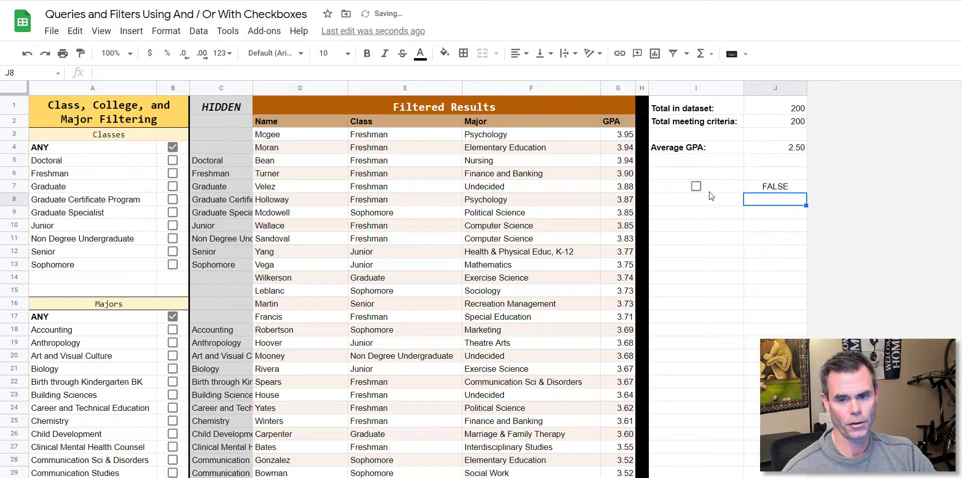
# - Toggle the I7 checkbox on and off repeatedly to test the reference in J7, leaving it unchecked
pyautogui.click(695, 187)
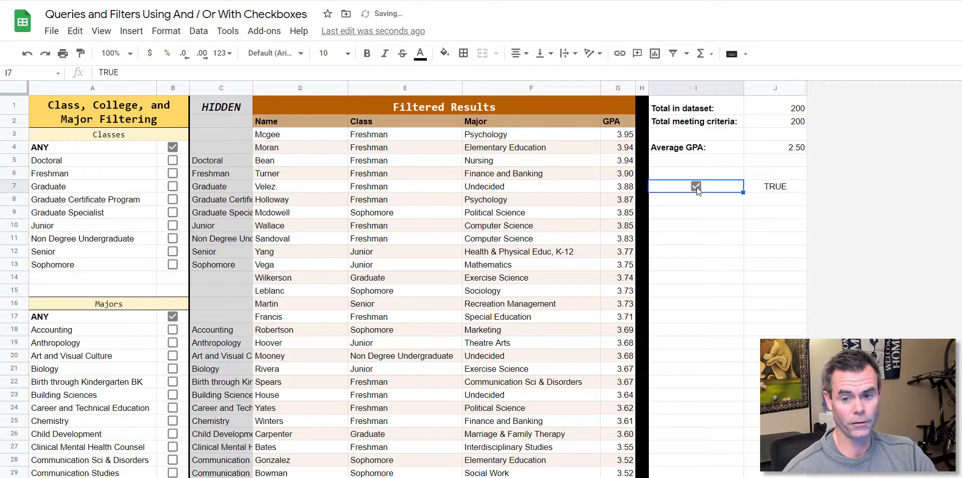
pyautogui.click(697, 187)
pyautogui.click(697, 188)
pyautogui.click(697, 188)
pyautogui.click(697, 188)
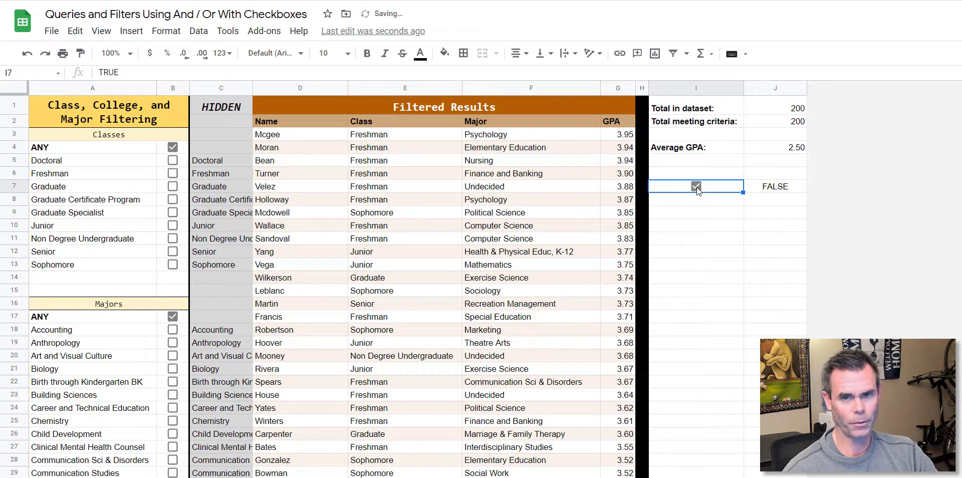
pyautogui.click(697, 188)
pyautogui.click(697, 188)
pyautogui.click(697, 188)
pyautogui.click(697, 188)
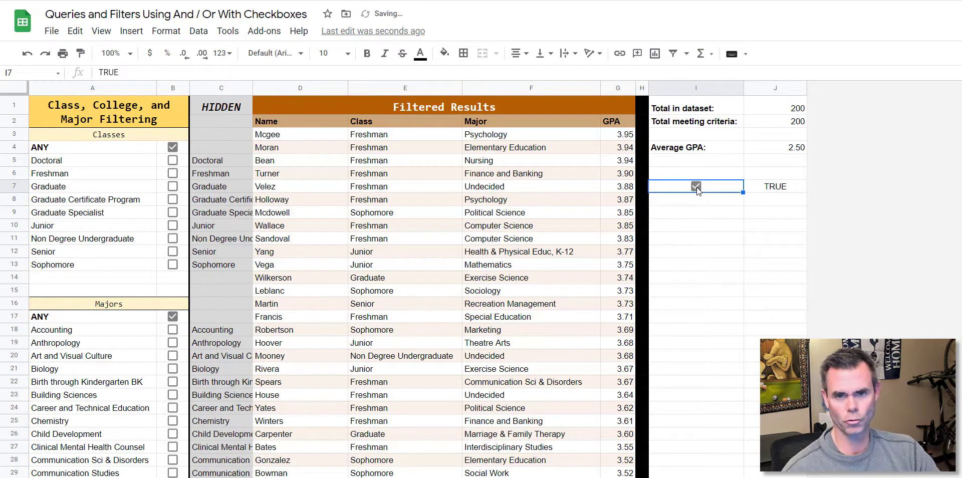
pyautogui.click(697, 188)
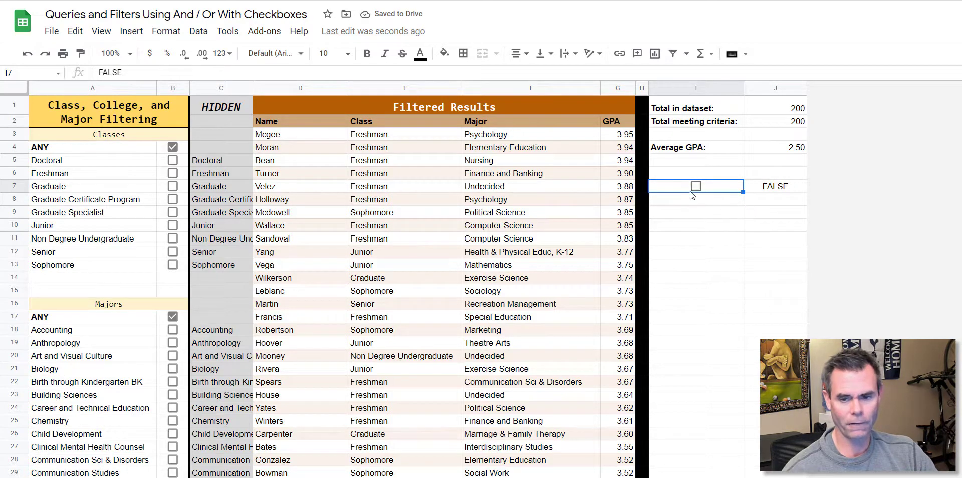
# - Enter the formula =if(I7,"it's true","it's false") in cell J8
pyautogui.click(756, 203)
pyautogui.write('=')
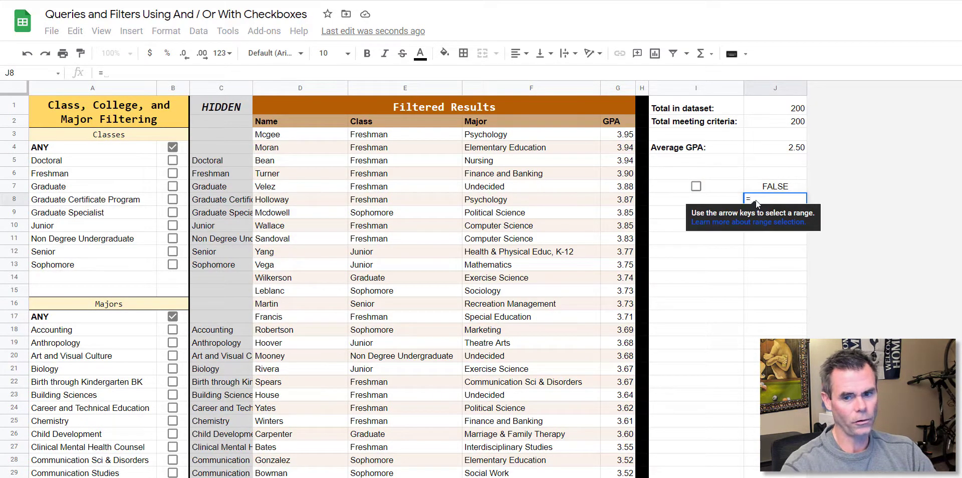
pyautogui.write('if(')
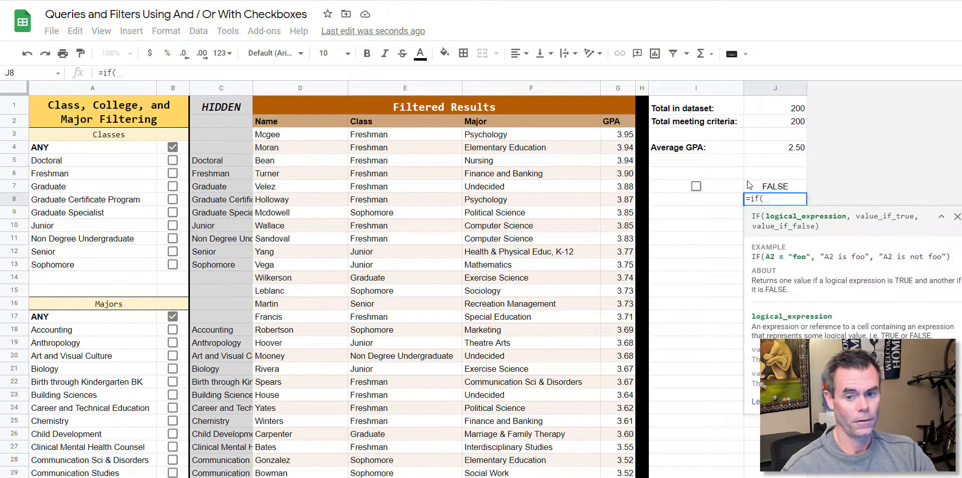
pyautogui.click(726, 186)
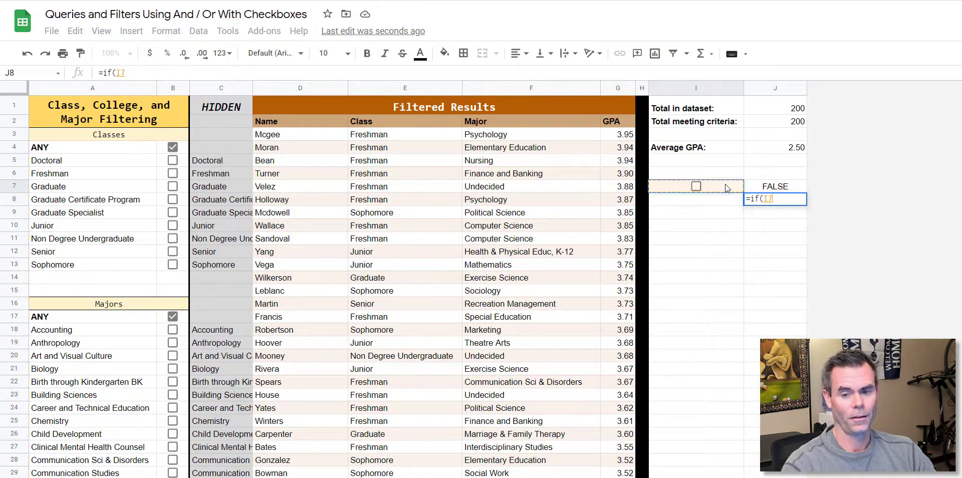
pyautogui.write(',"')
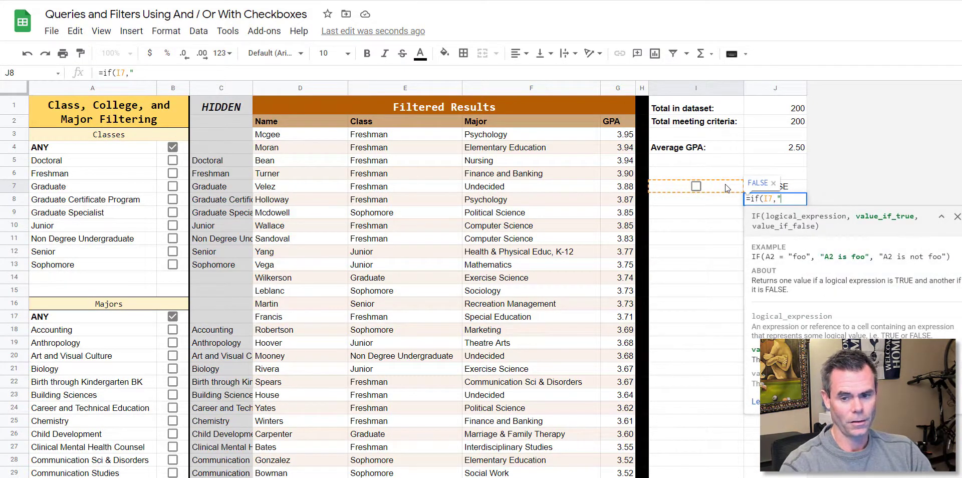
pyautogui.write("it's true")
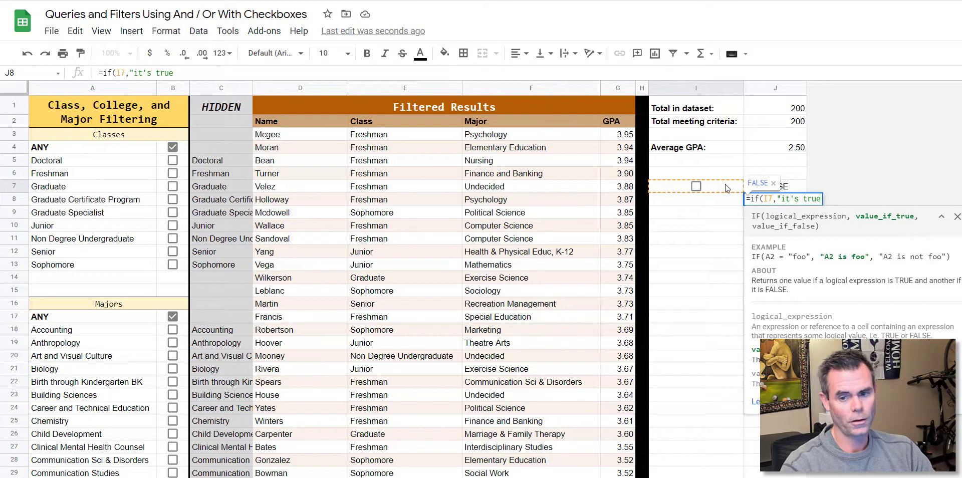
pyautogui.write('","it\'s fa')
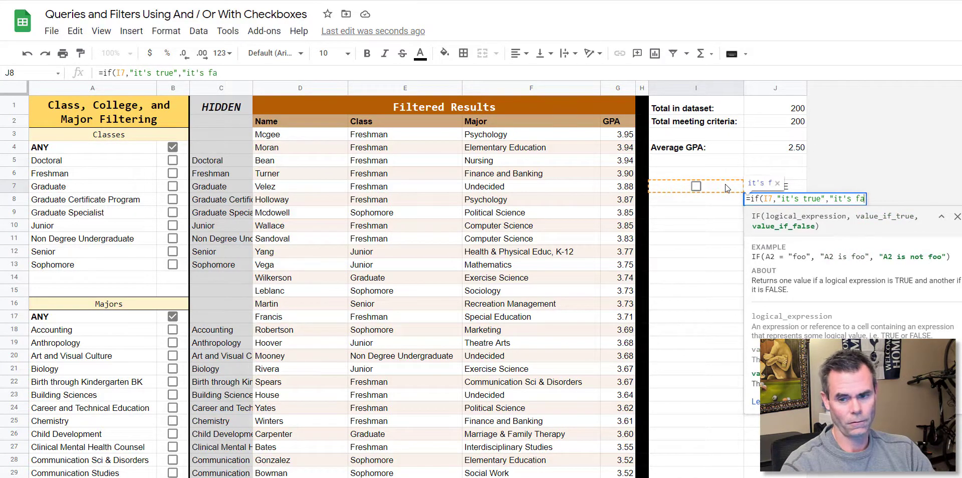
pyautogui.write('lse")')
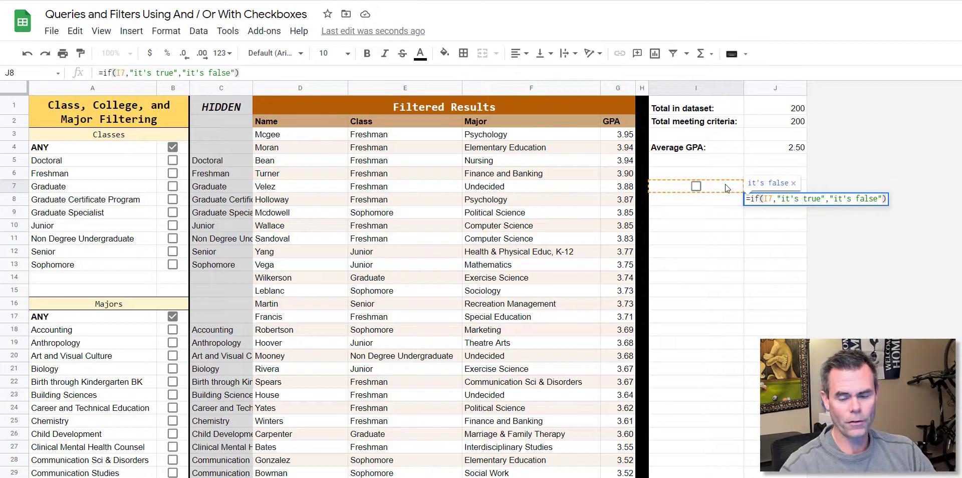
pyautogui.press('Return')
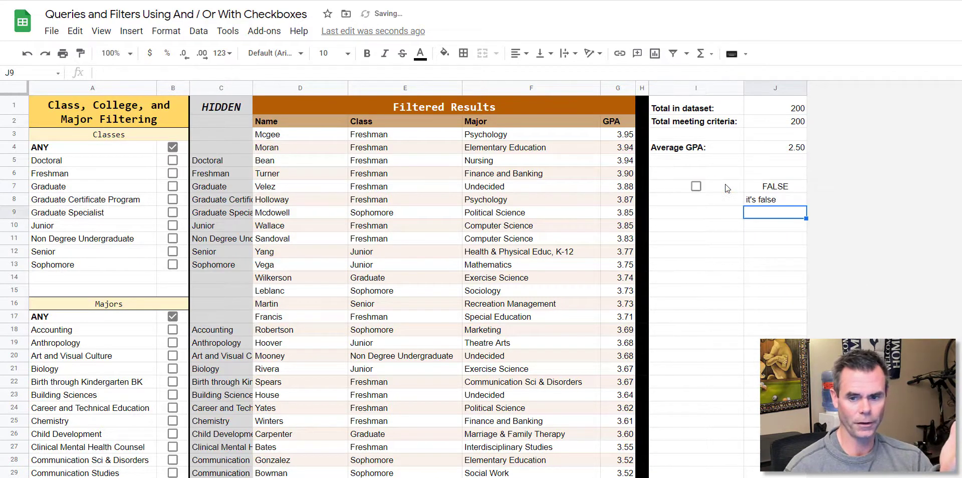
# - Check the I7 checkbox and inspect the condition, true value and false value in the J8 IF formula
pyautogui.click(696, 185)
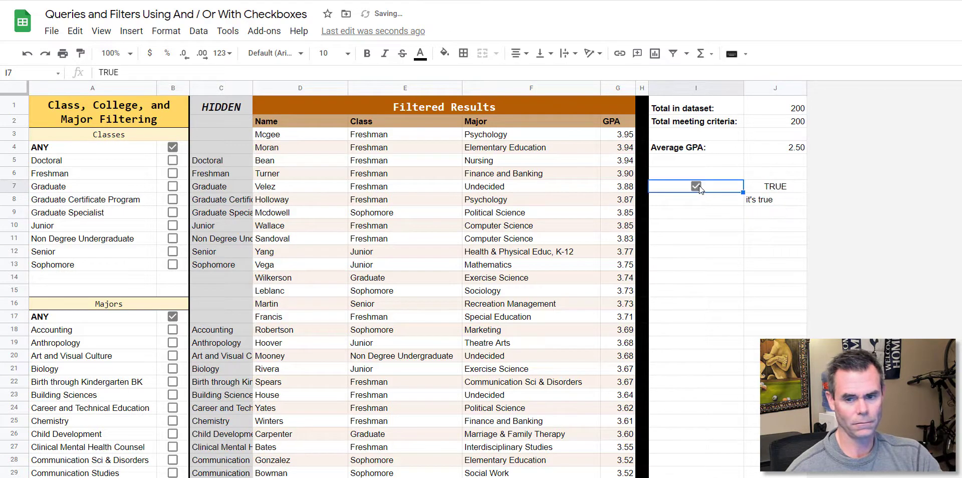
pyautogui.click(760, 202)
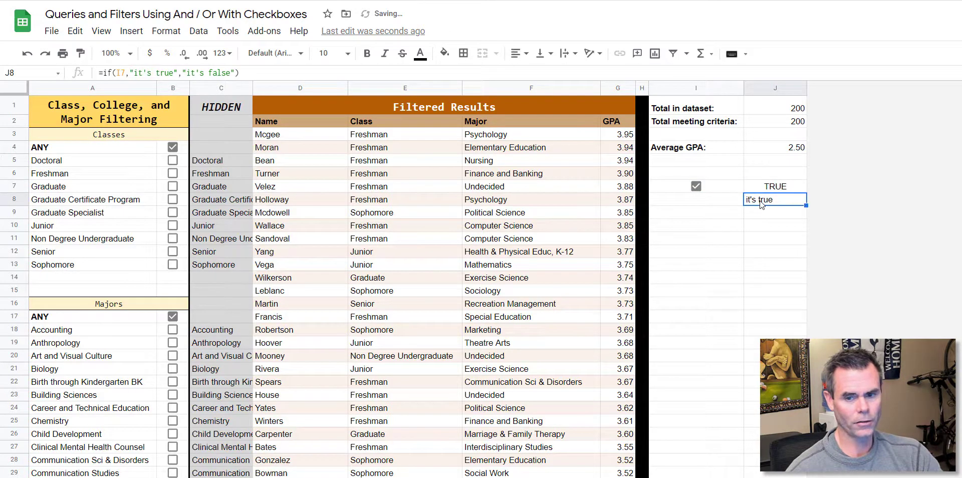
pyautogui.click(128, 73)
pyautogui.doubleClick(119, 73)
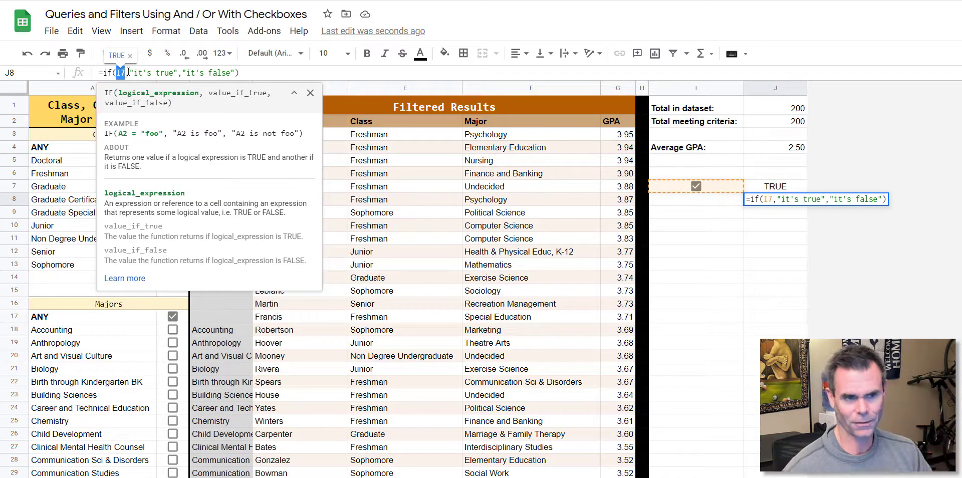
pyautogui.click(151, 72)
pyautogui.click(199, 73)
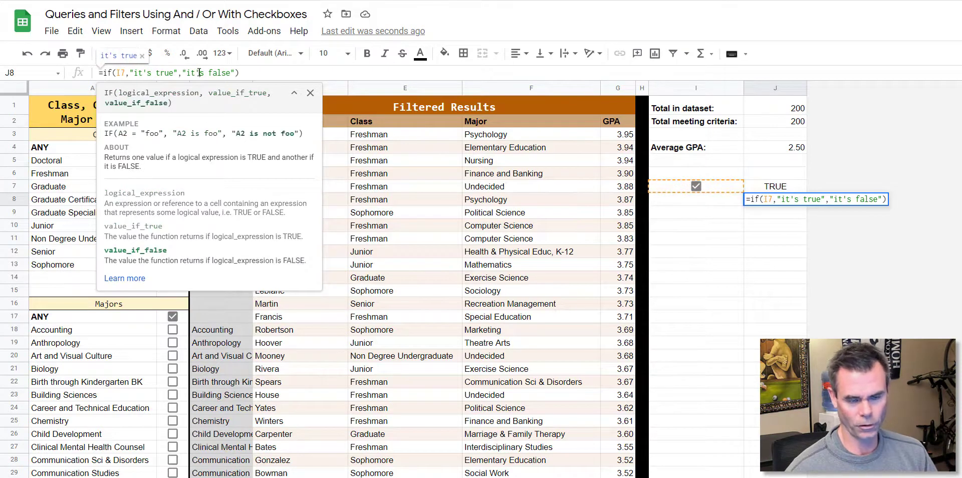
# - Leave the J8 formula and clear the test checkbox and formulas from I7:J8
pyautogui.click(704, 191)
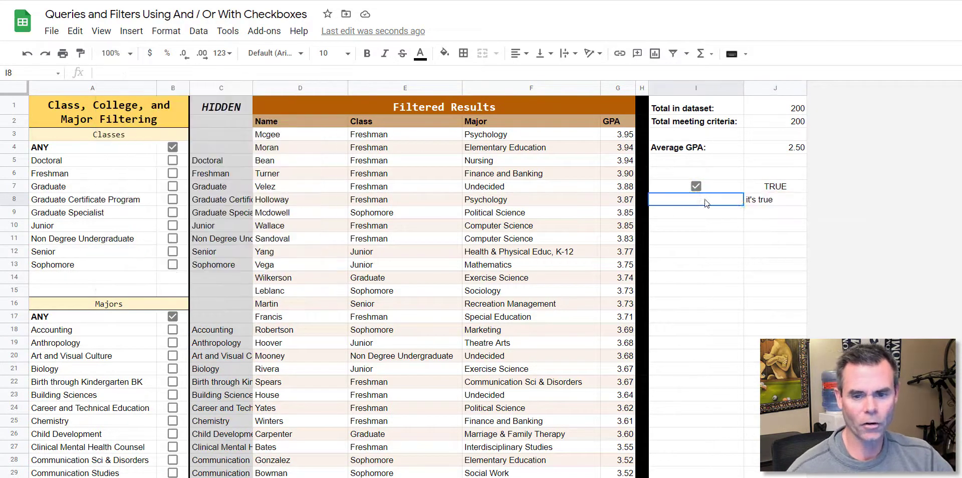
pyautogui.moveTo(719, 193); pyautogui.dragTo(763, 203)
pyautogui.press('Delete')
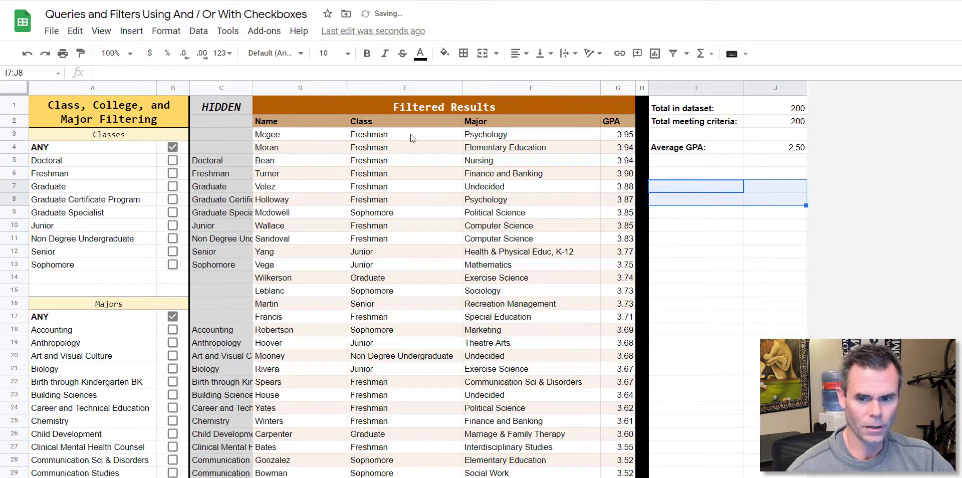
# - Inspect the nested IF formula in helper cell C5, examining its A5 and B5 references without changing it
pyautogui.click(206, 161)
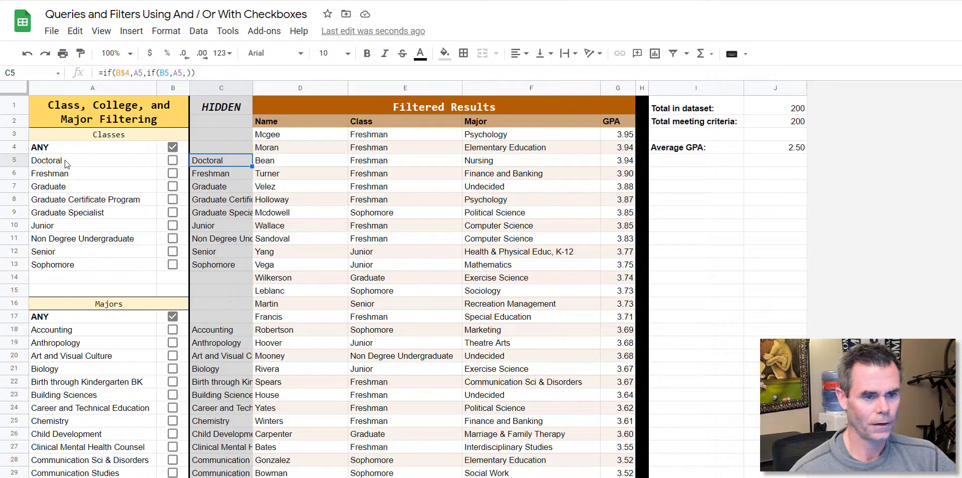
pyautogui.doubleClick(140, 74)
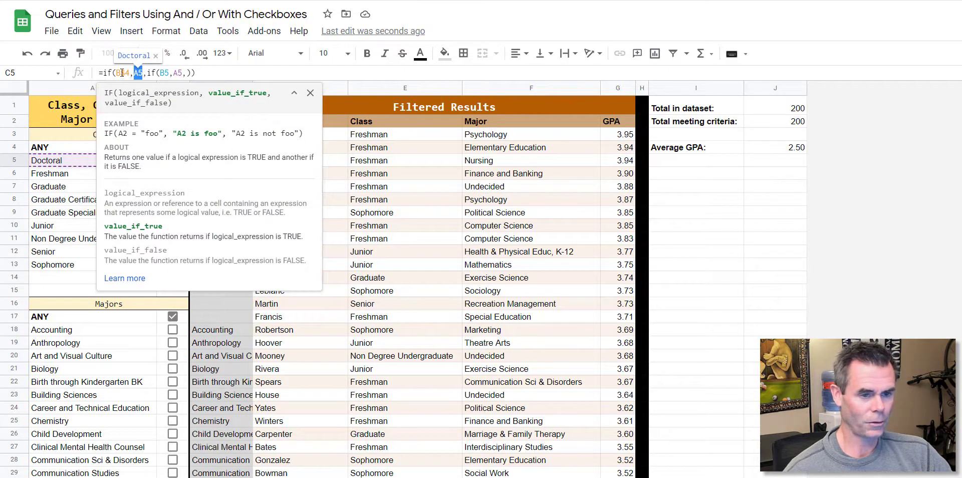
pyautogui.click(309, 93)
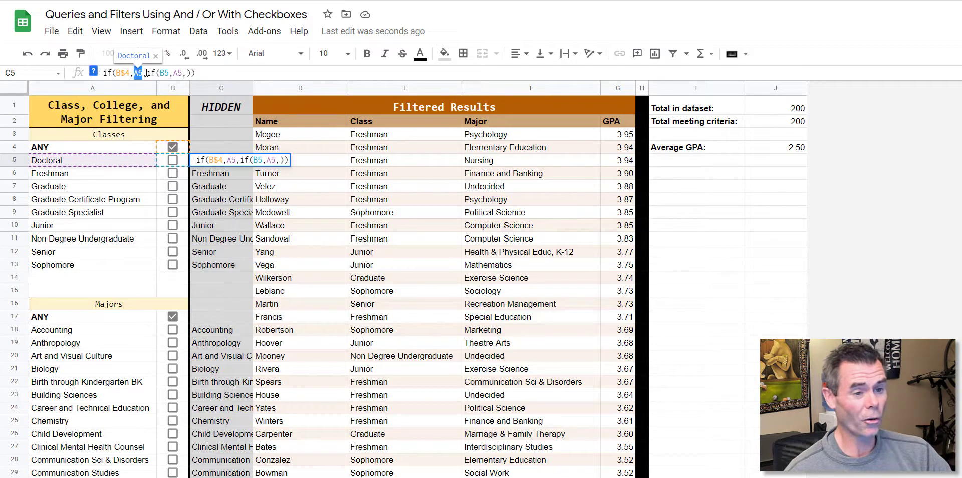
pyautogui.moveTo(147, 73); pyautogui.dragTo(169, 73)
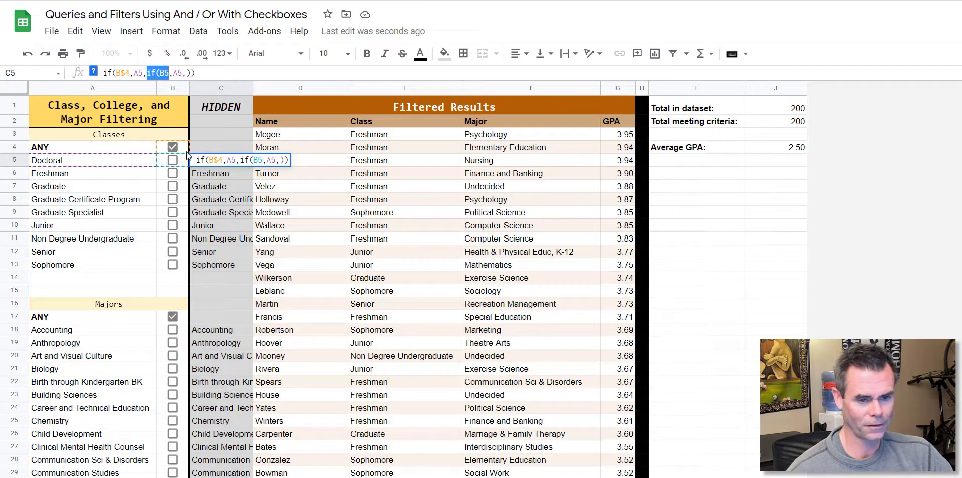
pyautogui.press('Escape')
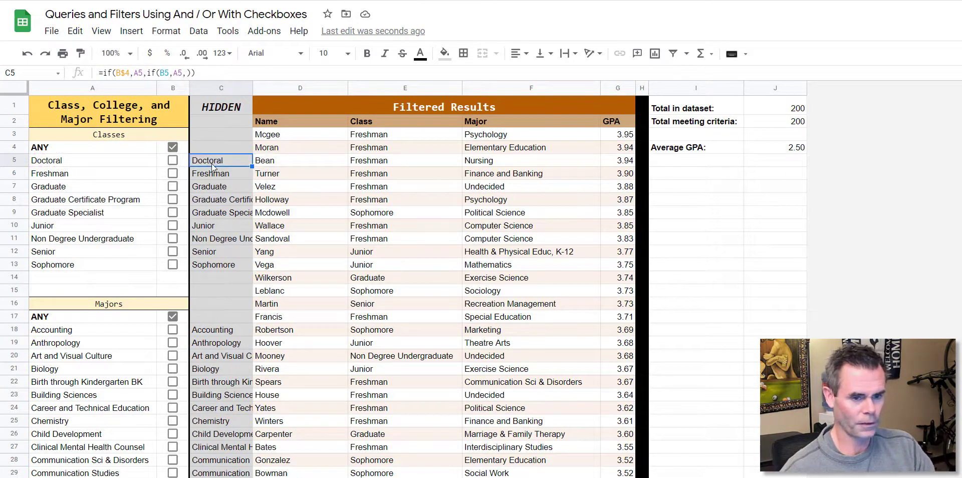
# - Go through the class helper formulas from C5 down to C13 and back to compare their relative references
pyautogui.press('Down')
pyautogui.press('Down')
pyautogui.press('Down')
pyautogui.press('Down')
pyautogui.press('Down')
pyautogui.press('Down')
pyautogui.press('Down')
pyautogui.press('Down')
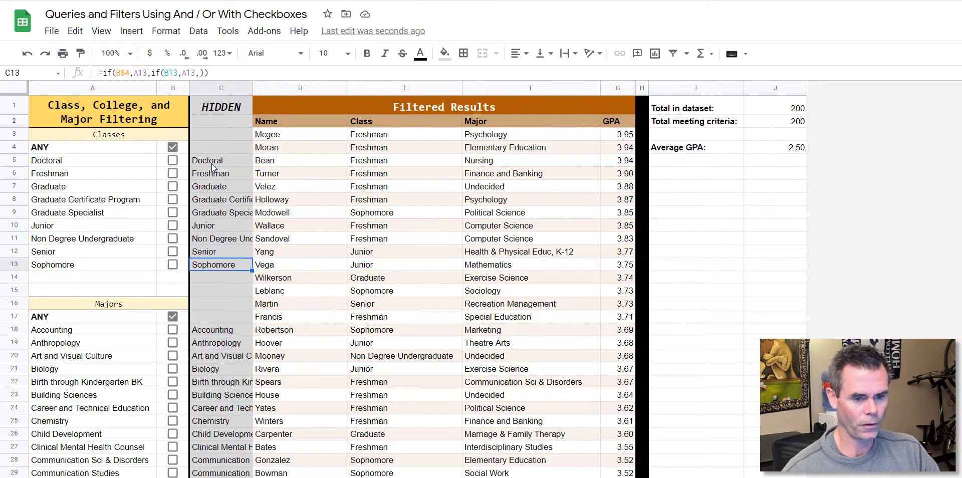
pyautogui.press('Up')
pyautogui.press('Up')
pyautogui.press('Up')
pyautogui.press('Up')
pyautogui.press('Up')
pyautogui.press('Up')
pyautogui.press('Up')
pyautogui.press('Up')
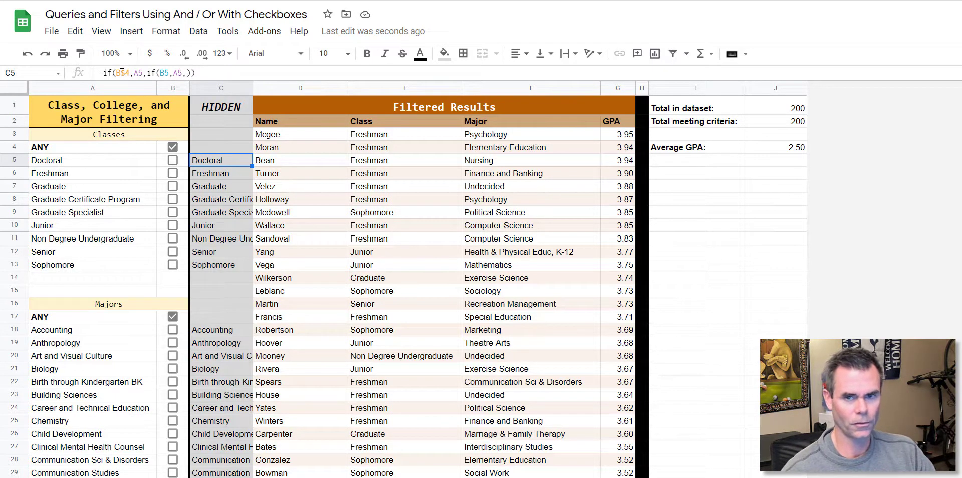
# - Examine the nested SUBSTITUTE formula in C18 with a slightly taller formula bar, and look through the majors list
pyautogui.click(218, 329)
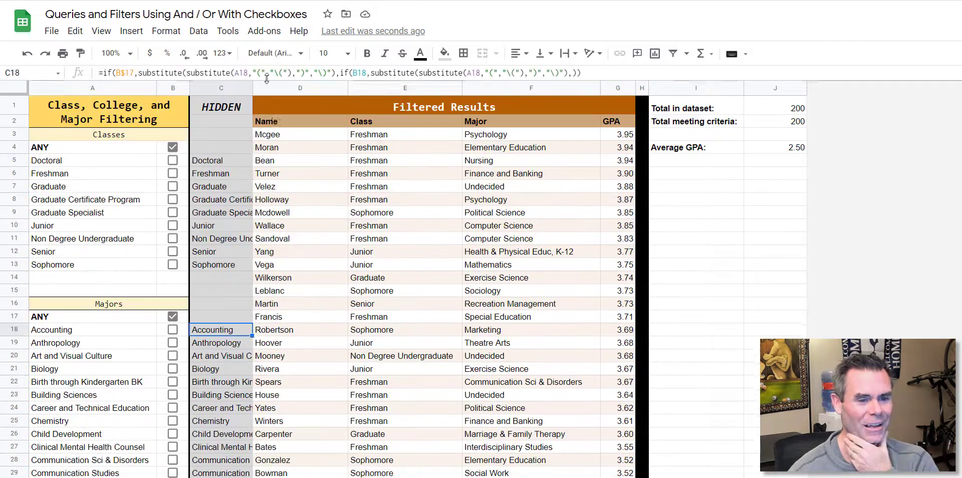
pyautogui.moveTo(266, 79); pyautogui.dragTo(291, 89)
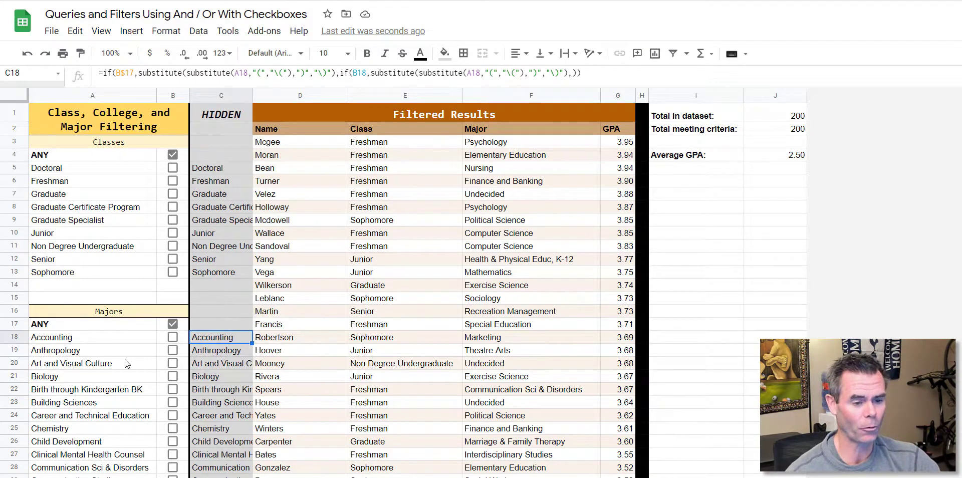
pyautogui.scroll(-10, 125, 363)
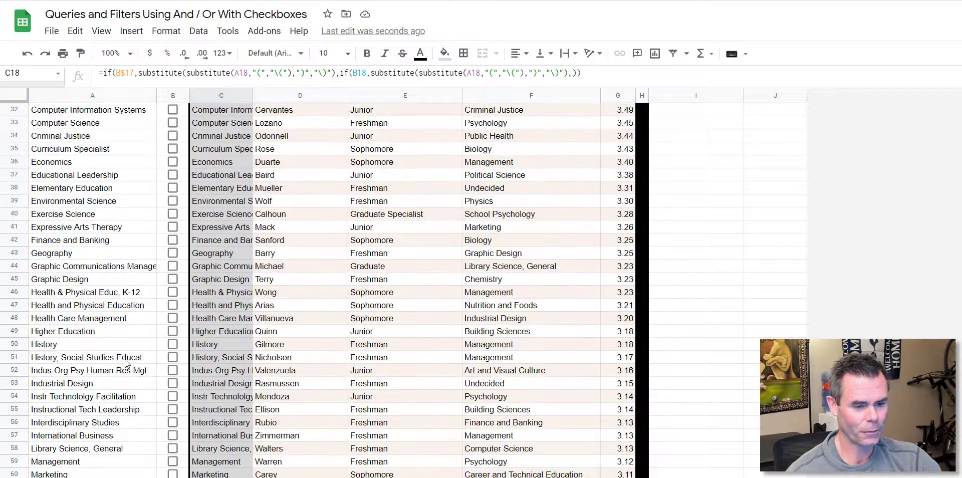
pyautogui.scroll(-5, 125, 364)
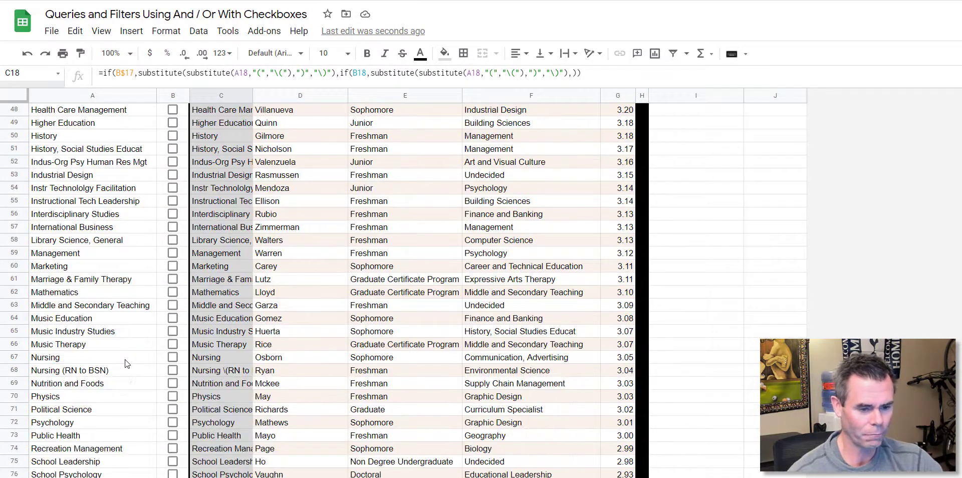
# - Compare the Nursing (RN to BSN) entry in A68 with its helper cell C68, widening column C to fit the full text
pyautogui.click(73, 372)
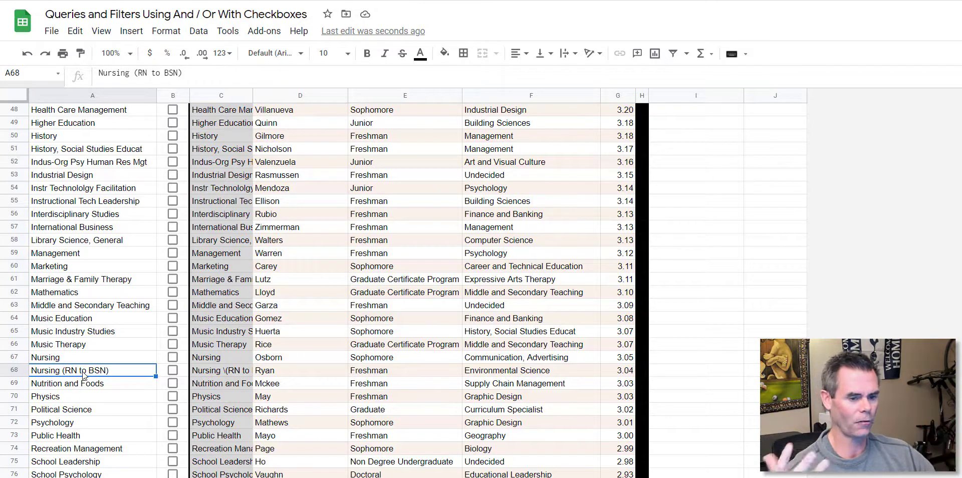
pyautogui.click(217, 373)
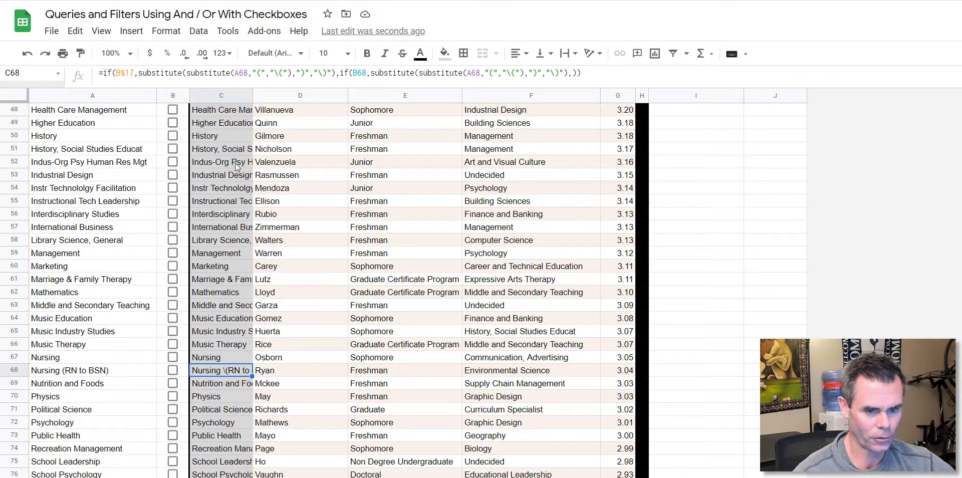
pyautogui.moveTo(252, 95); pyautogui.dragTo(333, 95)
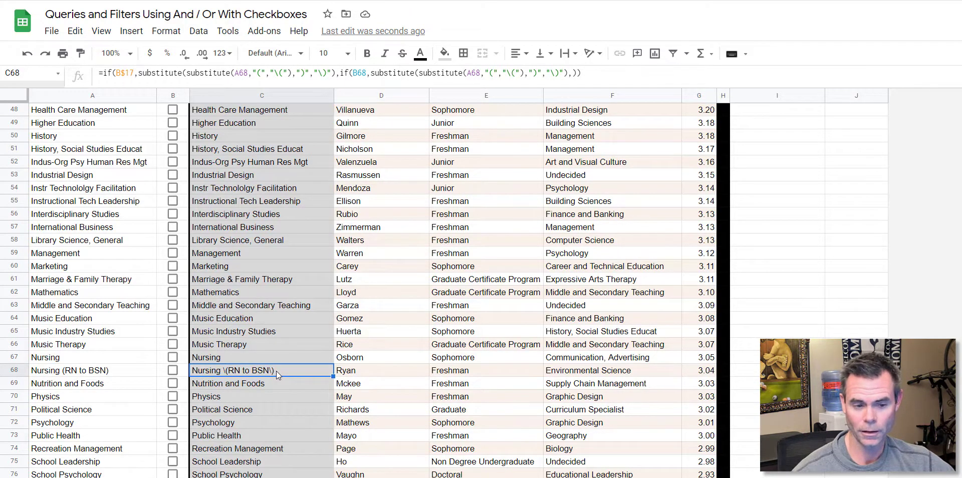
pyautogui.scroll(15, 261, 356)
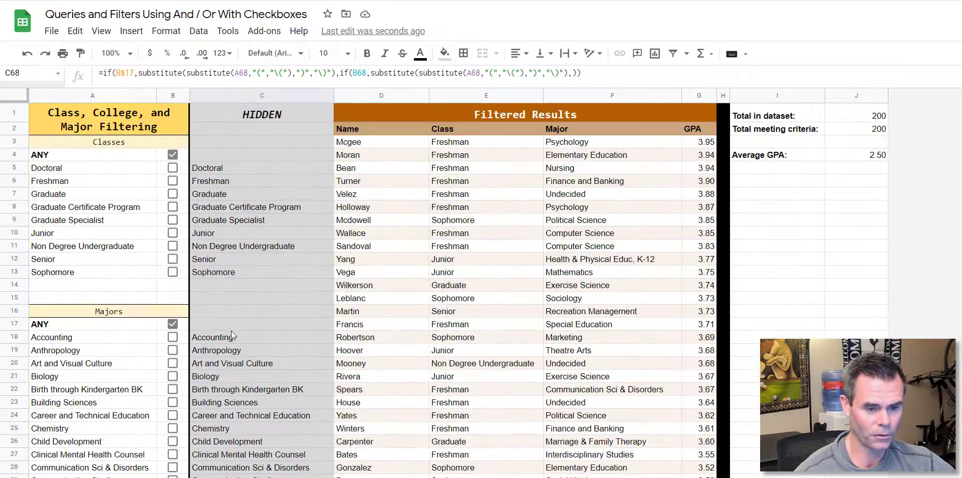
# - Review the SUBSTITUTE formula in C18 and the helper column's list of majors
pyautogui.click(232, 336)
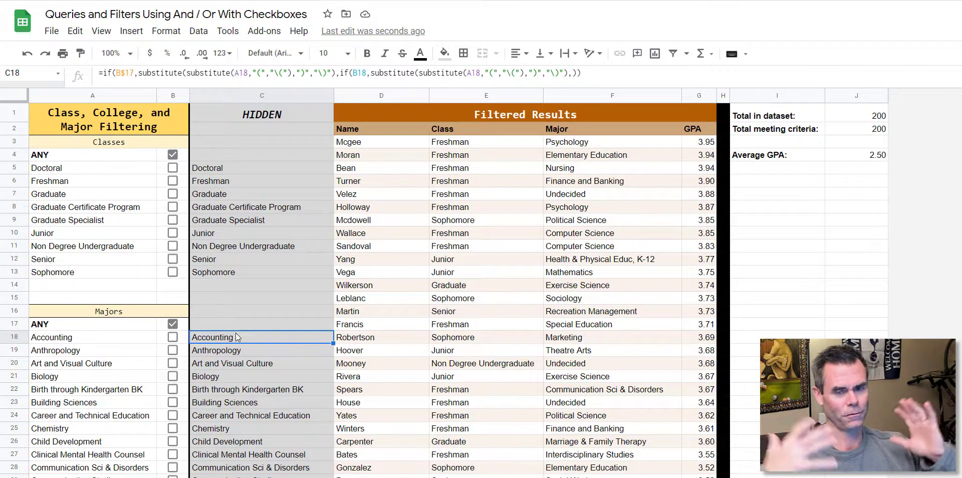
pyautogui.scroll(-10, 262, 435)
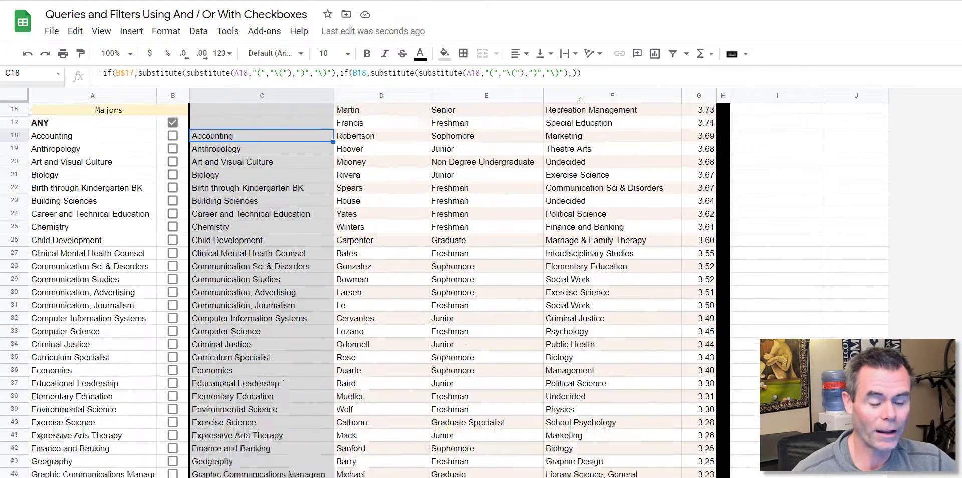
pyautogui.scroll(-6, 266, 390)
pyautogui.scroll(20, 266, 390)
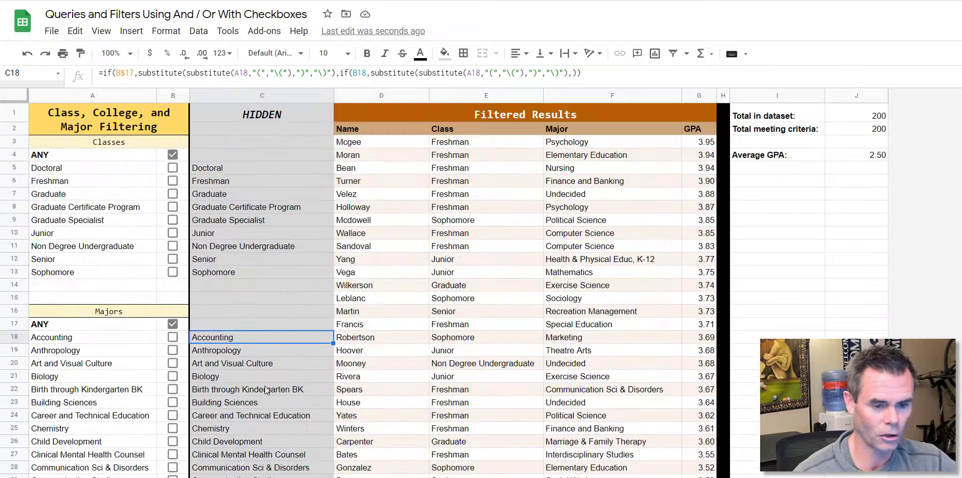
# - Filter majors by Accounting, Anthropology, Art and Visual Culture, Biology and Birth through Kindergarten BK instead of ANY, and highlight the resulting majors
pyautogui.click(172, 324)
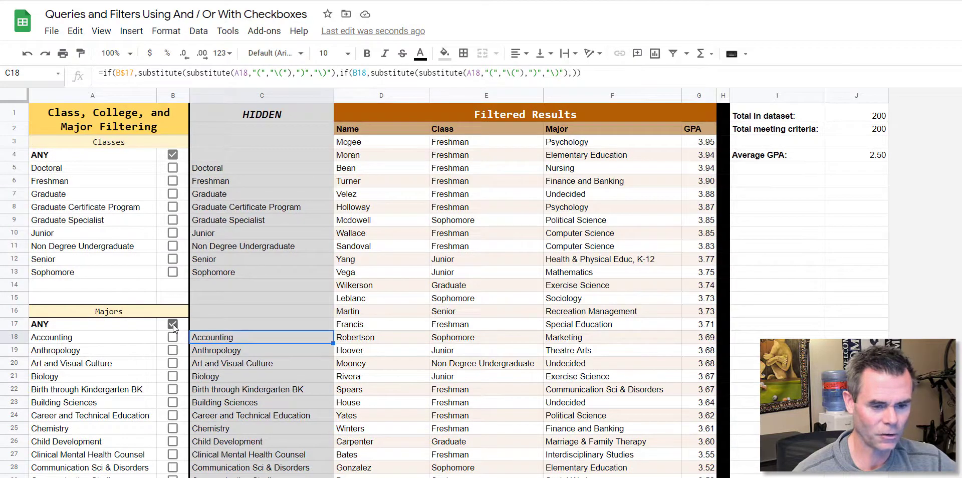
pyautogui.click(173, 337)
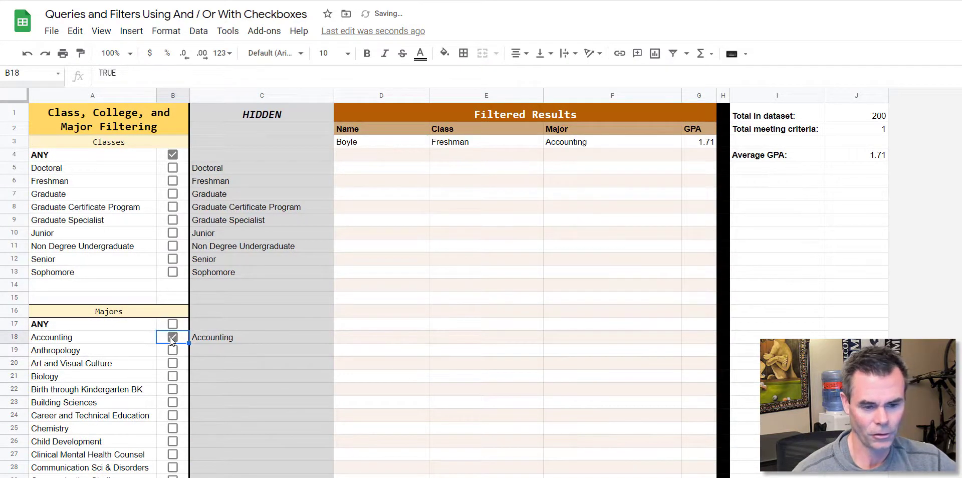
pyautogui.click(172, 350)
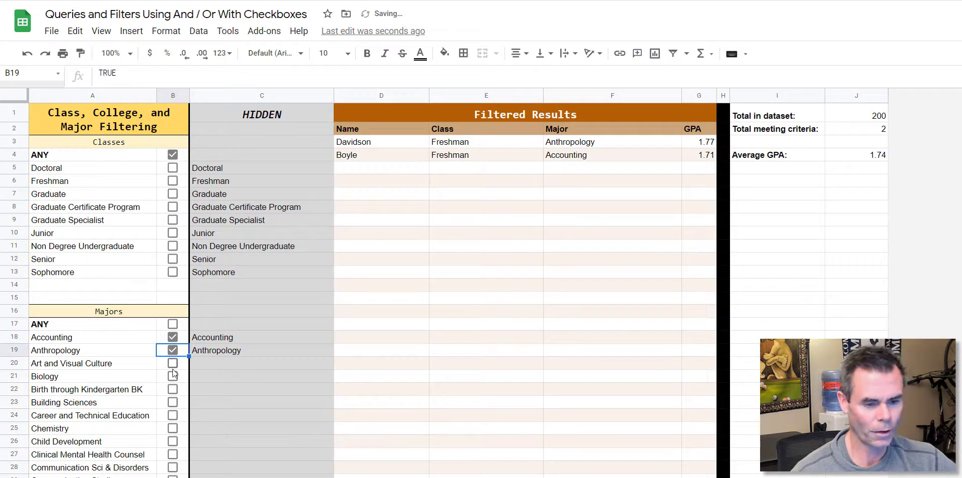
pyautogui.click(172, 363)
pyautogui.click(172, 376)
pyautogui.click(172, 389)
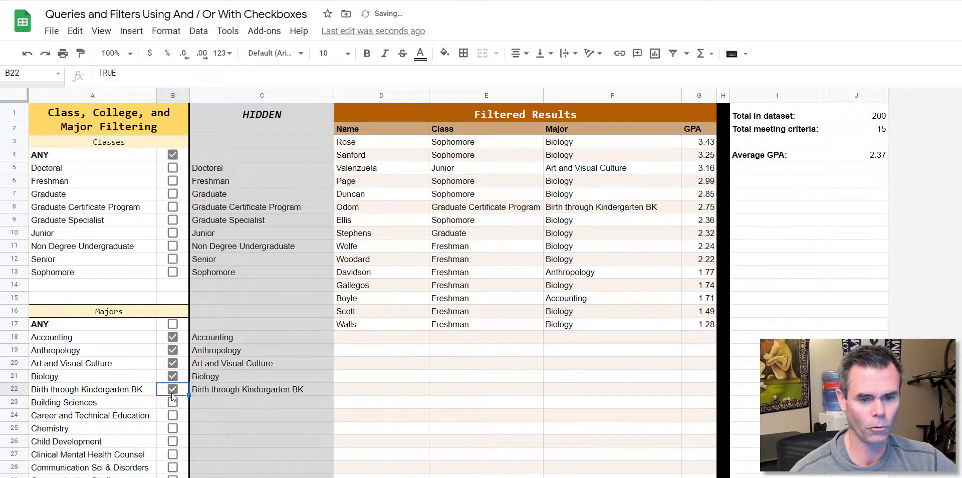
pyautogui.moveTo(573, 142); pyautogui.dragTo(570, 329)
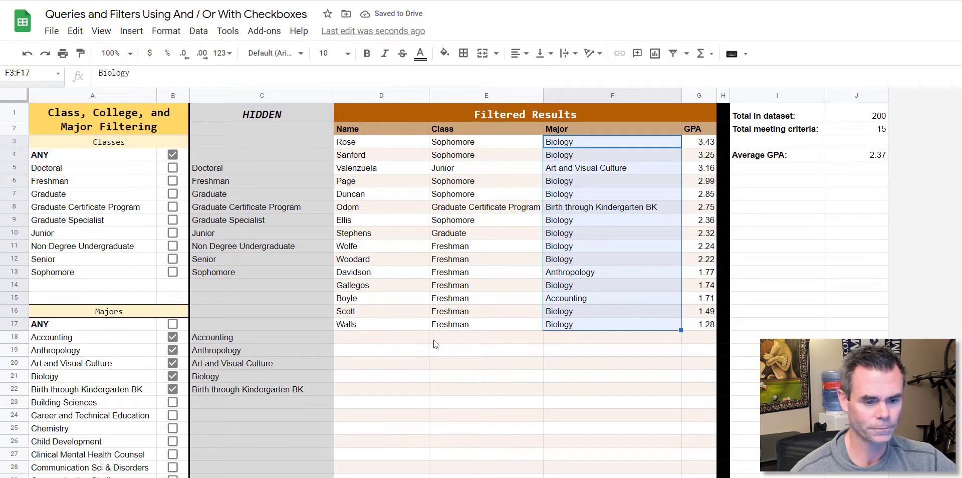
# - Uncheck the five individual majors from Birth through Kindergarten BK up to Accounting and check ANY for majors again
pyautogui.click(173, 391)
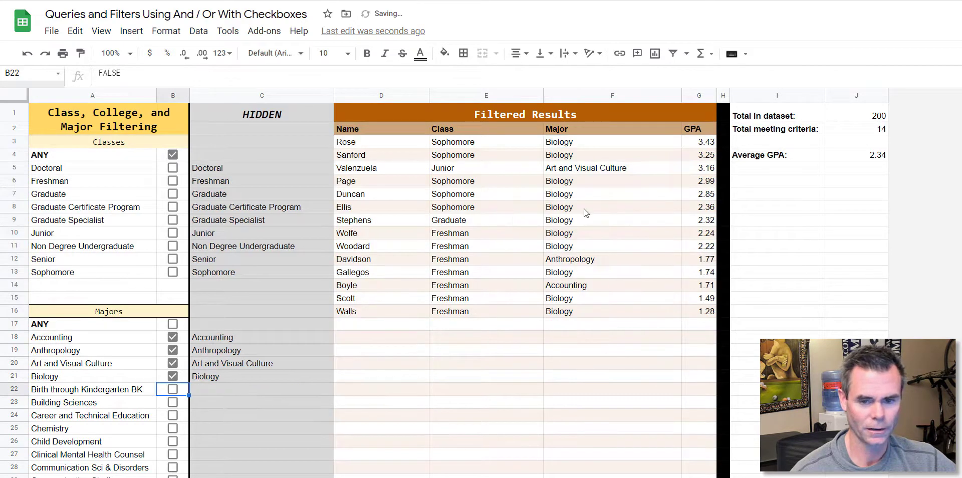
pyautogui.click(173, 376)
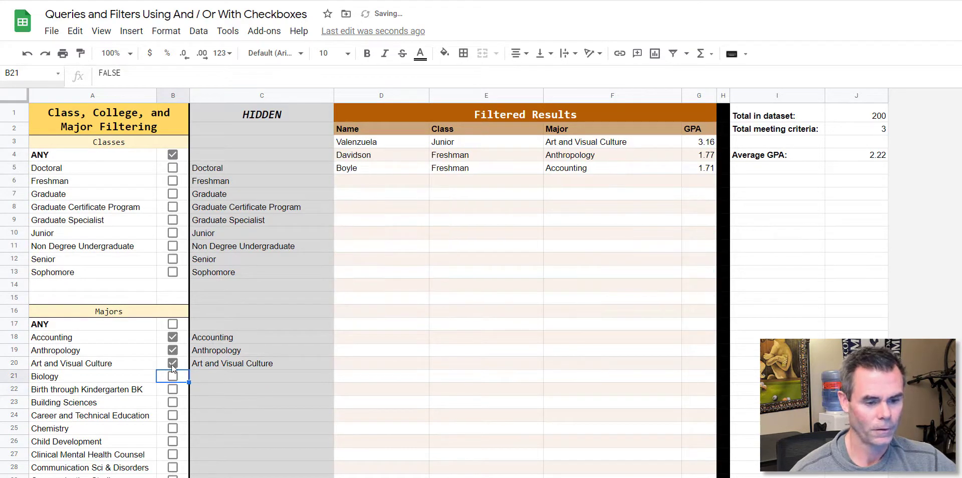
pyautogui.click(172, 363)
pyautogui.click(172, 350)
pyautogui.click(172, 337)
pyautogui.click(173, 324)
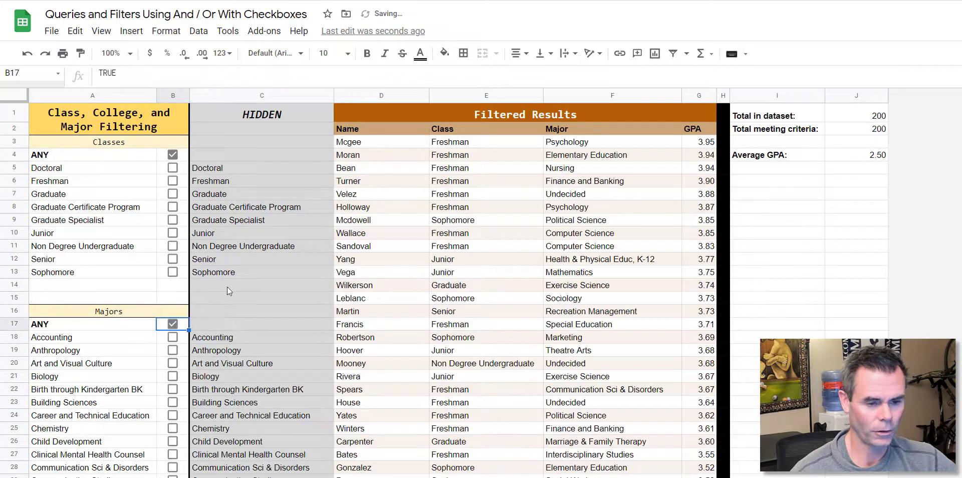
# - Hide helper column C
pyautogui.click(245, 94)
pyautogui.rightClick(245, 94)
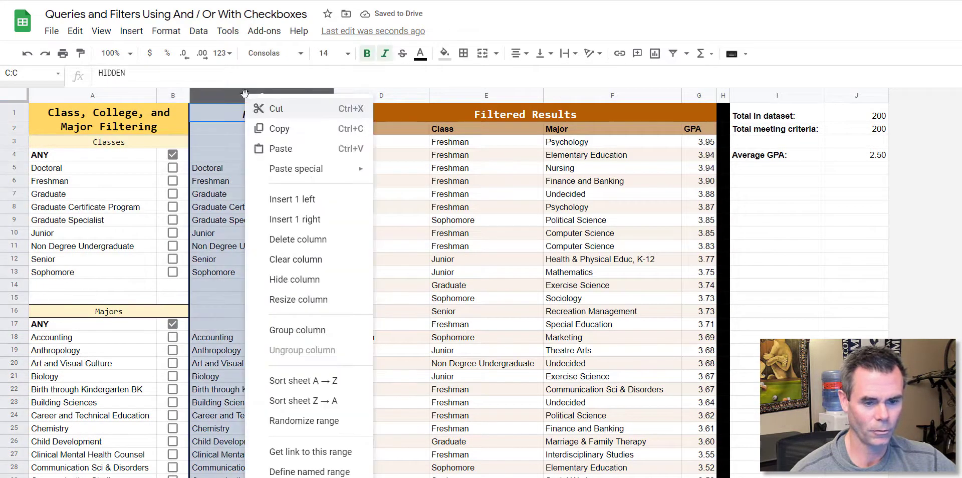
pyautogui.click(293, 285)
pyautogui.click(271, 249)
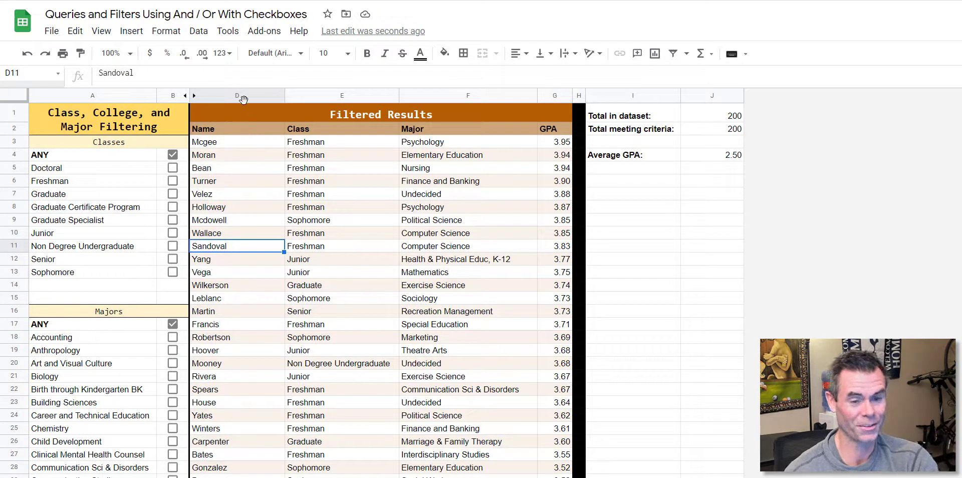
# - Compare the filtered results headers Name, Class, Major and GPA with the full header row of the SampleData sheet
pyautogui.moveTo(234, 131); pyautogui.dragTo(544, 133)
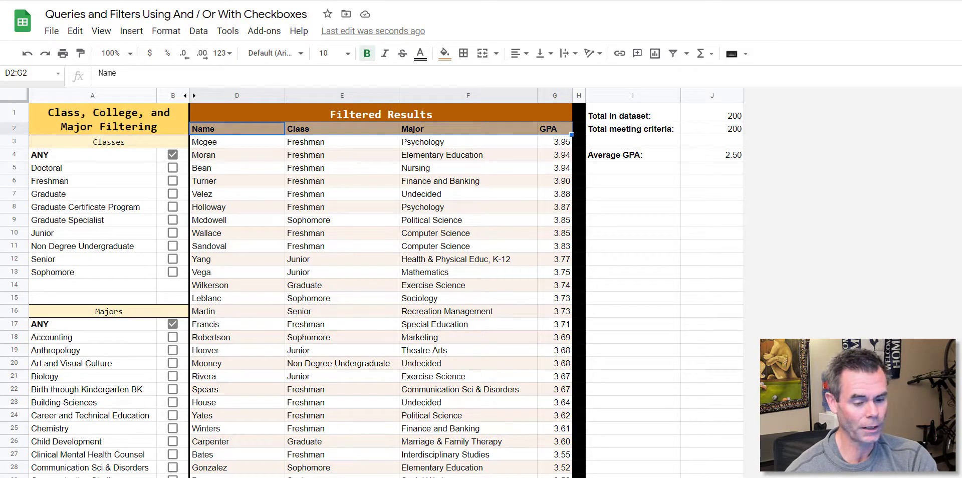
pyautogui.hotkey('ctrl', 'shift', 'pagedown')
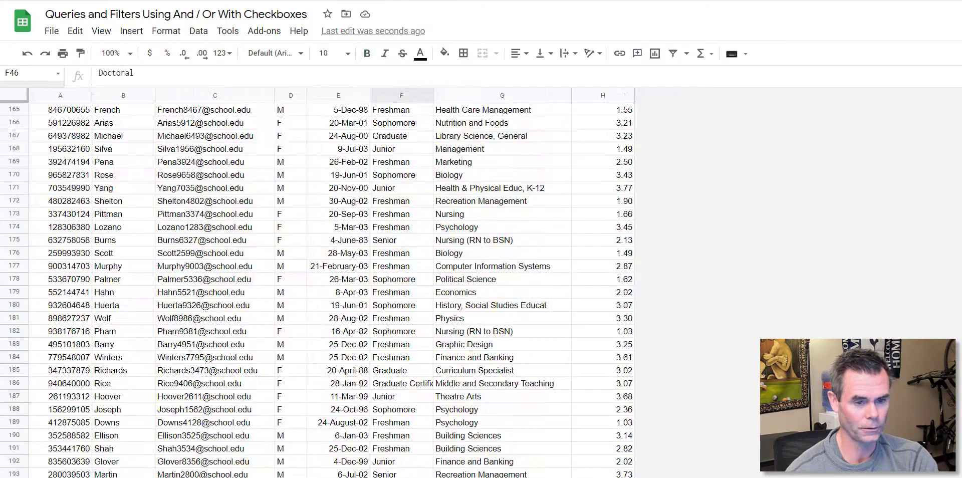
pyautogui.scroll(-10, 299, 233)
pyautogui.scroll(10, 300, 233)
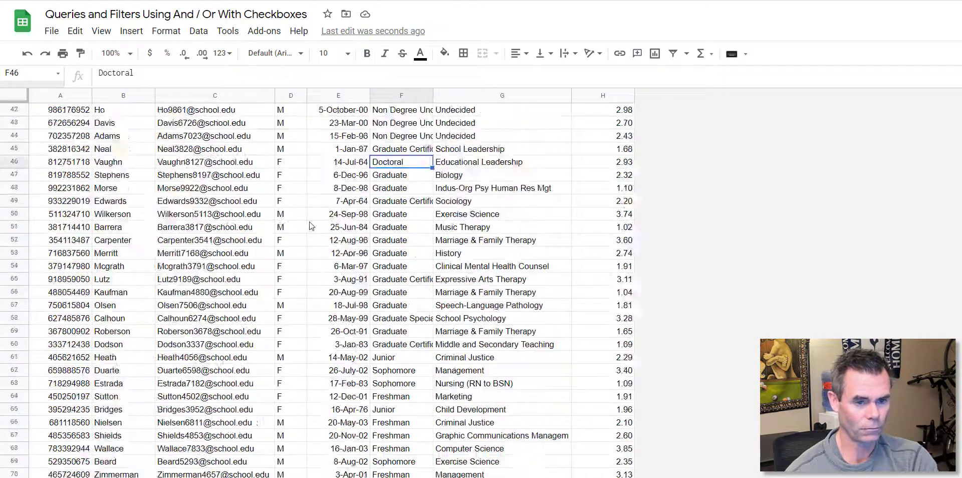
pyautogui.moveTo(83, 109); pyautogui.dragTo(586, 111)
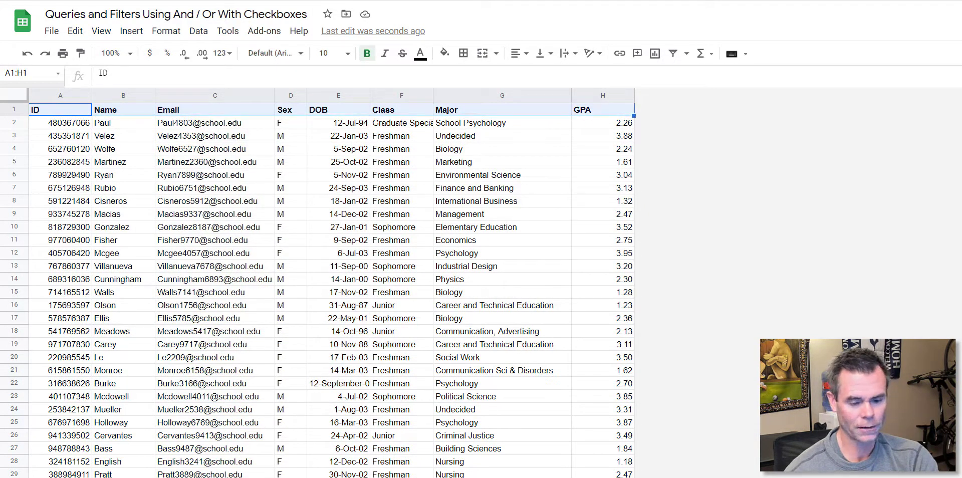
pyautogui.click(165, 477)
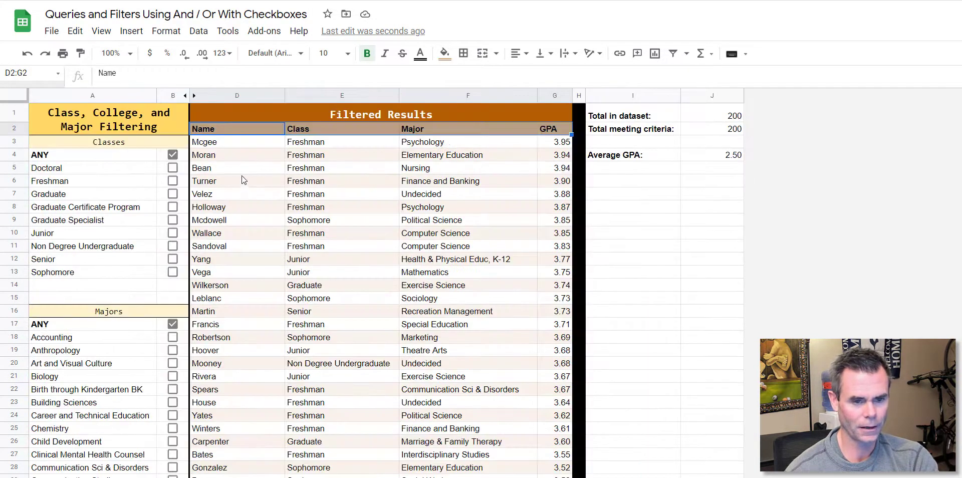
pyautogui.moveTo(238, 128); pyautogui.dragTo(557, 130)
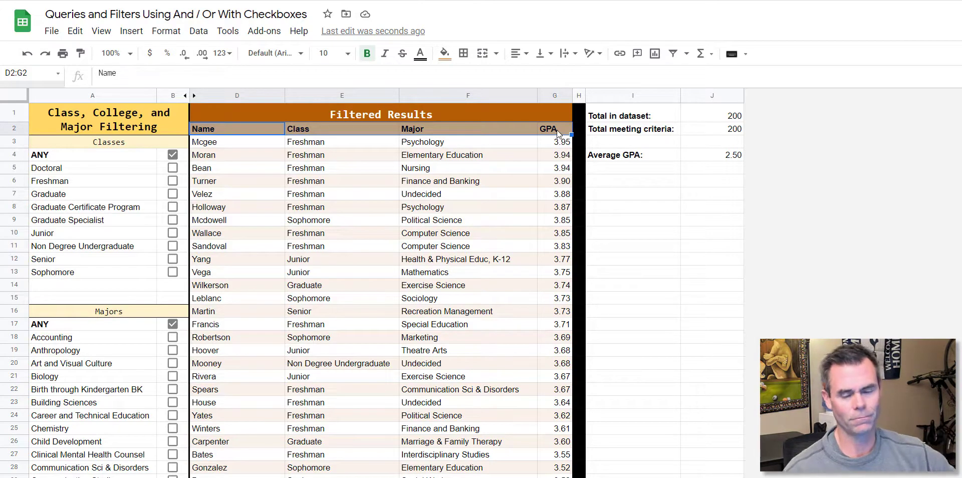
# - Display the entire sort and query formula of cell D3 by enlarging the formula bar
pyautogui.click(248, 140)
pyautogui.moveTo(260, 84); pyautogui.dragTo(285, 176)
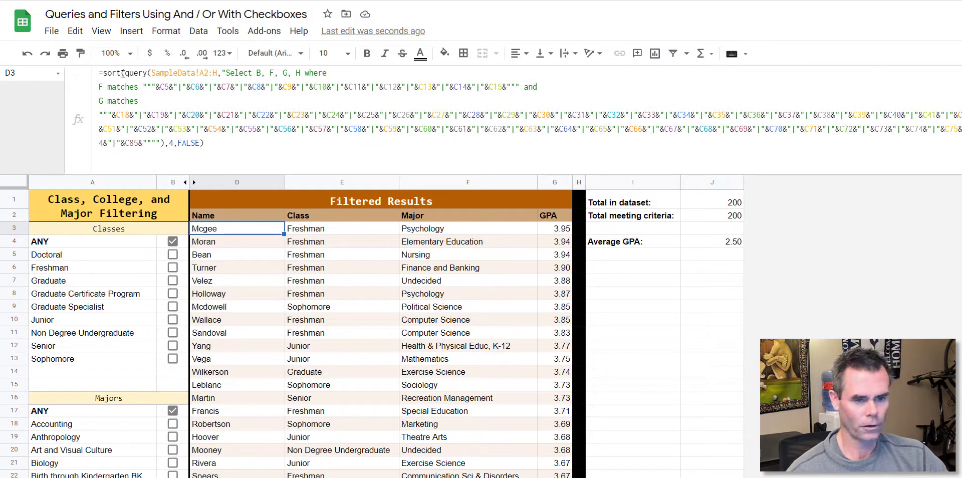
# - Examine the sort function in cell D3's formula together with the GPA order of the filtered results
pyautogui.moveTo(124, 72); pyautogui.dragTo(103, 74)
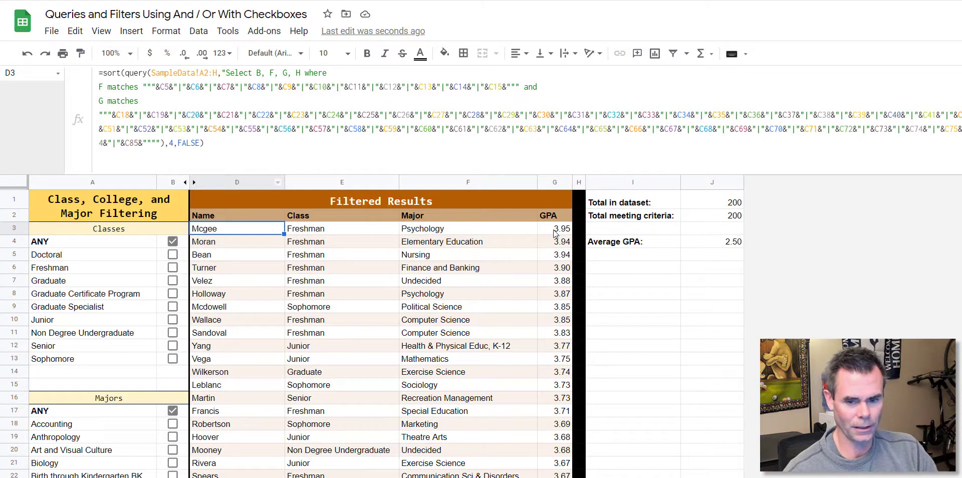
pyautogui.moveTo(554, 230); pyautogui.dragTo(556, 295)
pyautogui.click(240, 232)
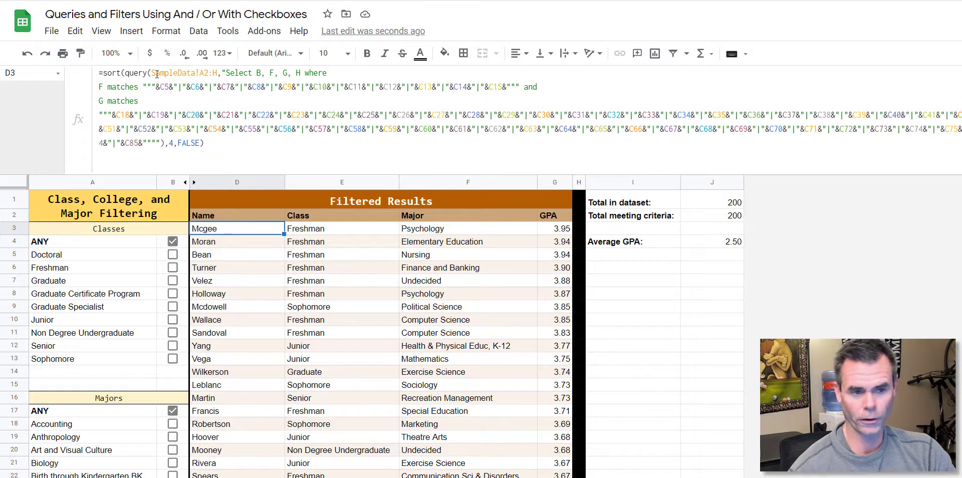
# - Compare the query's source range SampleData!A2:H with columns A through H of the SampleData sheet
pyautogui.moveTo(152, 73); pyautogui.dragTo(217, 72)
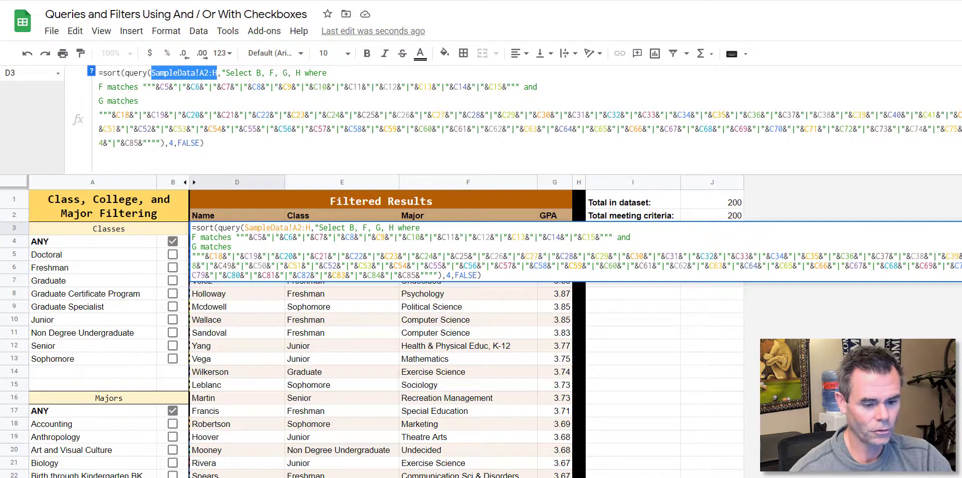
pyautogui.click(191, 476)
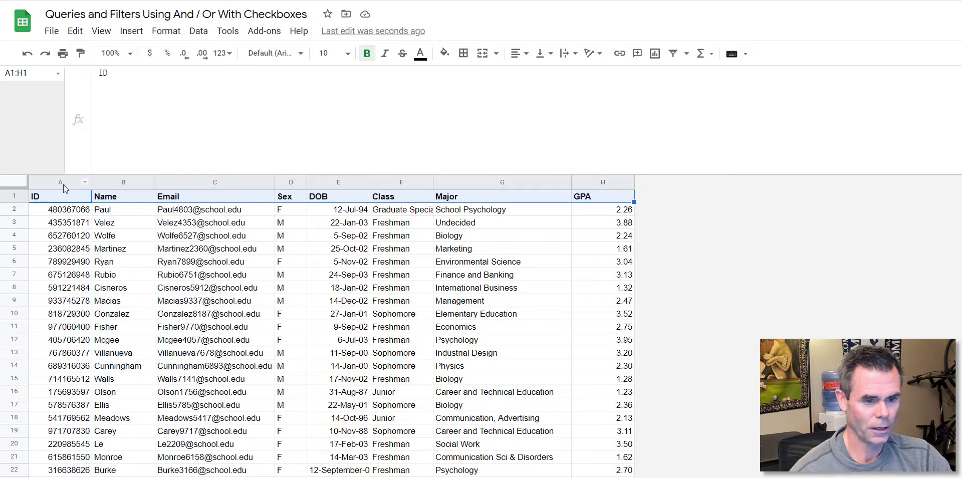
pyautogui.moveTo(64, 183); pyautogui.dragTo(595, 203)
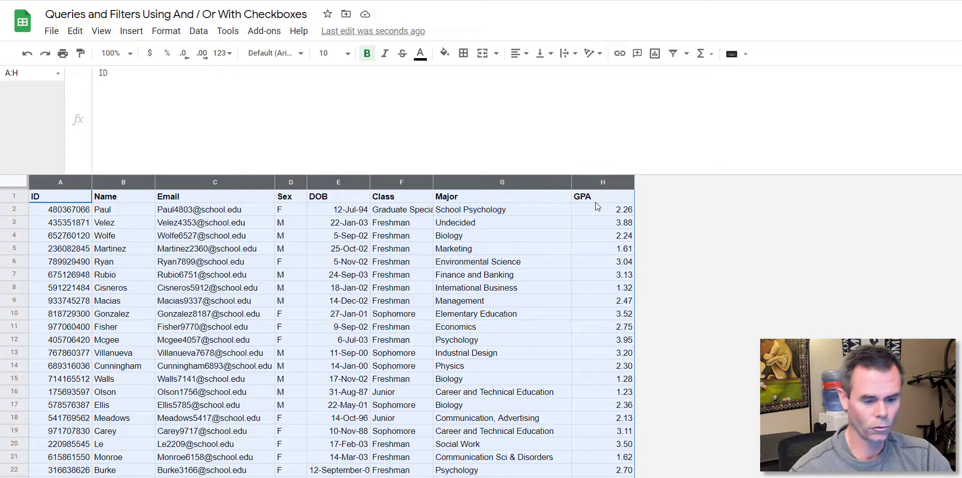
pyautogui.click(226, 476)
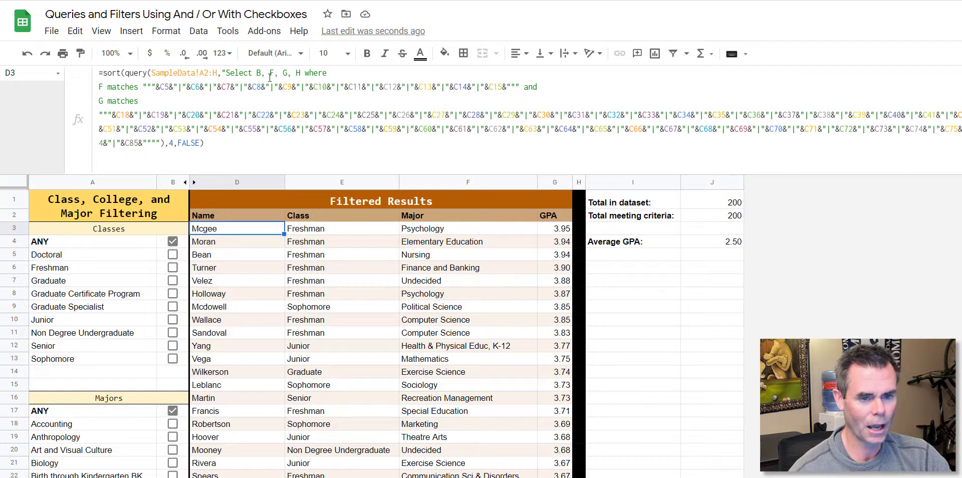
# - Locate the first column of the query's Select clause, column B Name, in the SampleData sheet
pyautogui.click(211, 475)
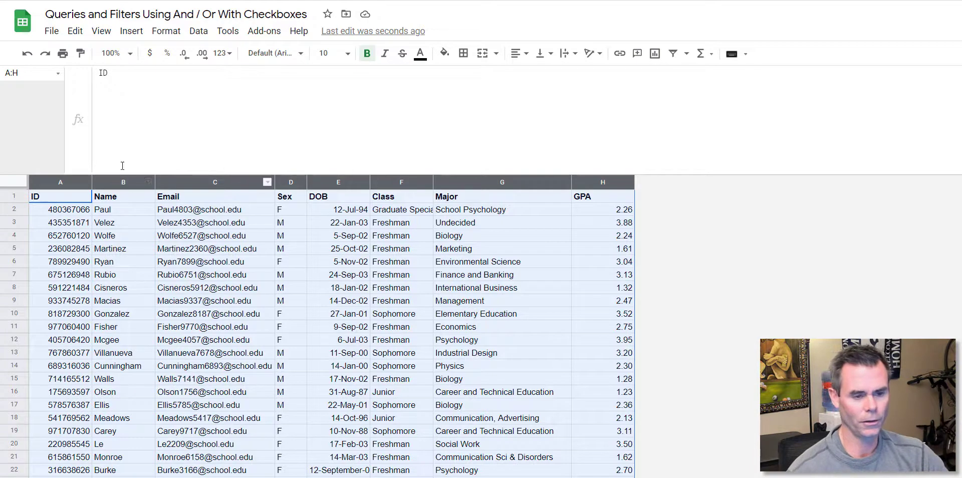
pyautogui.click(120, 240)
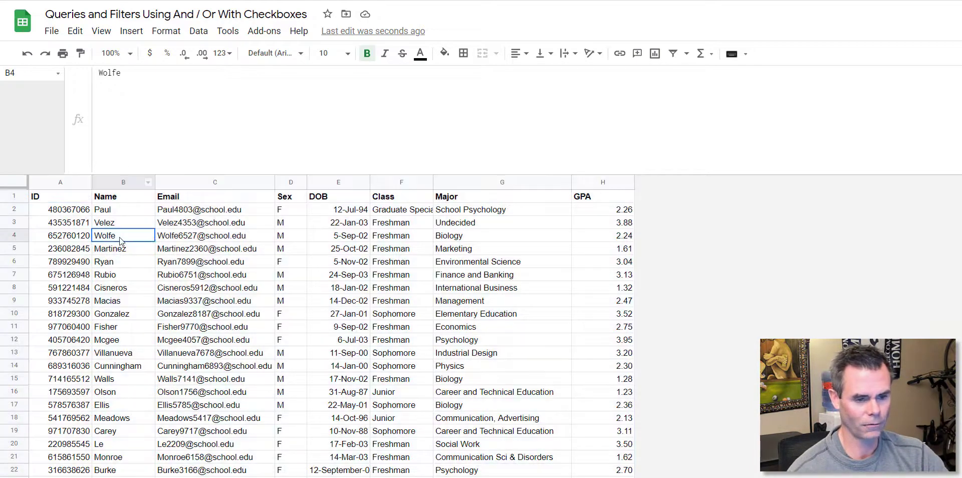
pyautogui.click(111, 182)
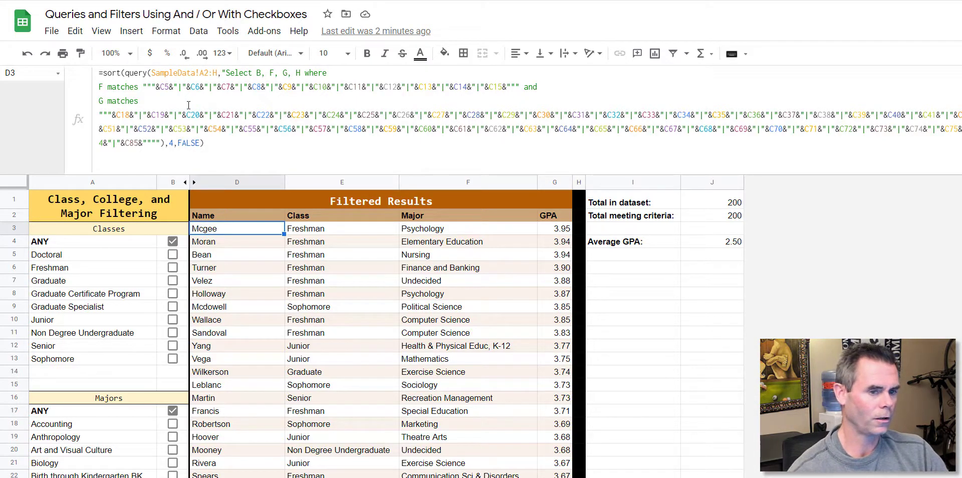
# - Examine the query's F matches and G matches conditions and the "and" joining them in cell D3's formula
pyautogui.doubleClick(530, 87)
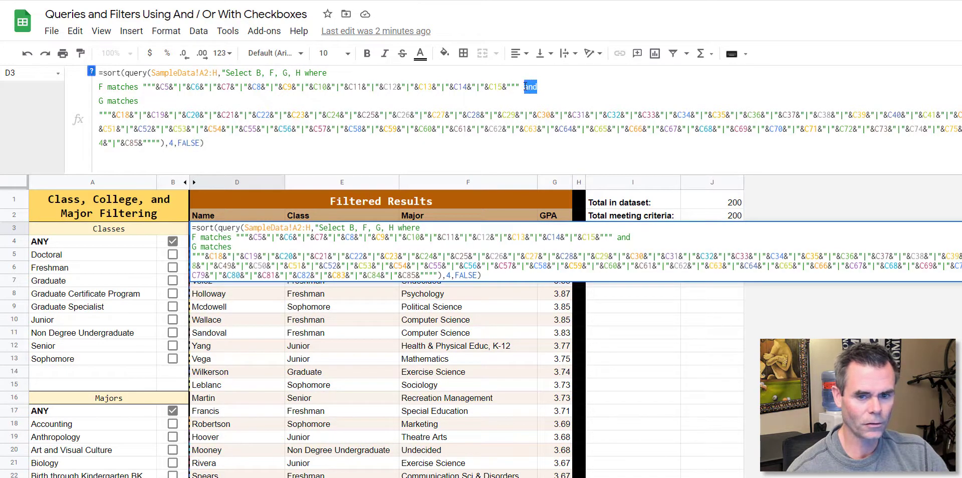
pyautogui.moveTo(100, 86); pyautogui.dragTo(521, 88)
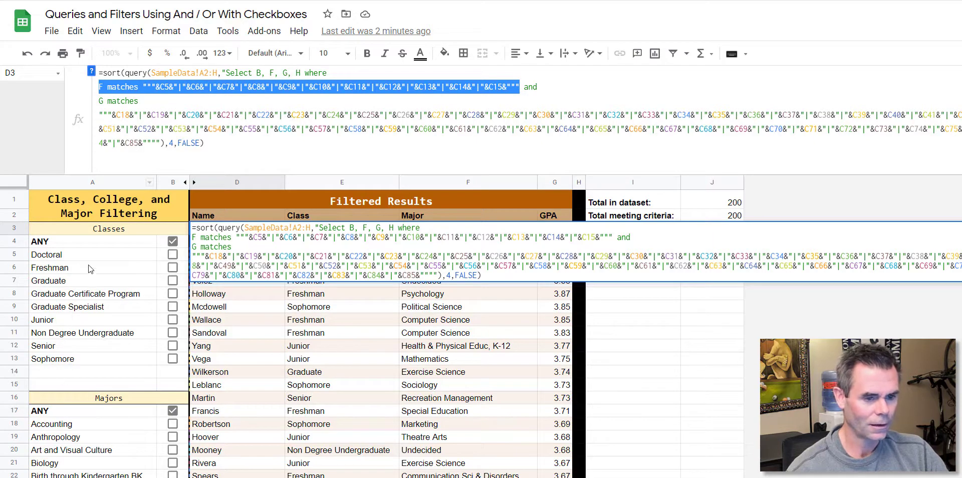
pyautogui.click(100, 114)
pyautogui.moveTo(99, 114); pyautogui.dragTo(165, 144)
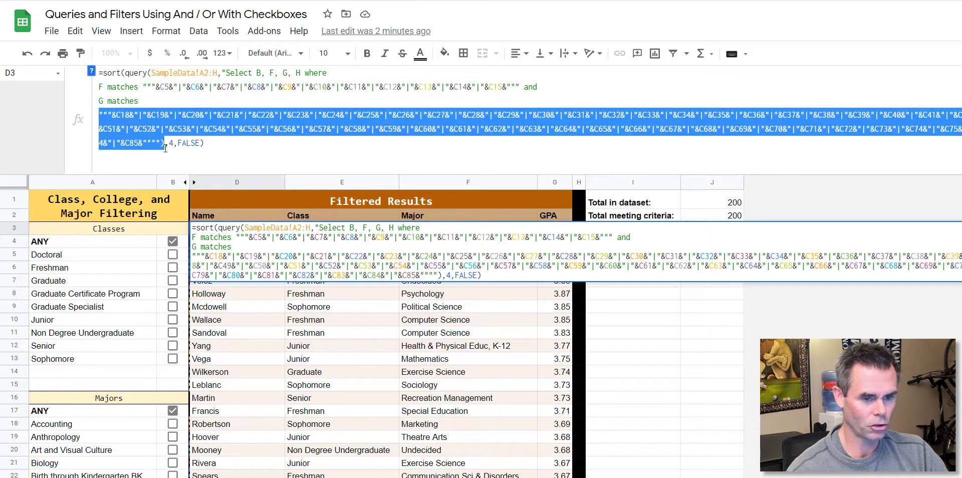
# - Match the F and G conditions to the Class and Major columns of the SampleData sheet
pyautogui.click(127, 87)
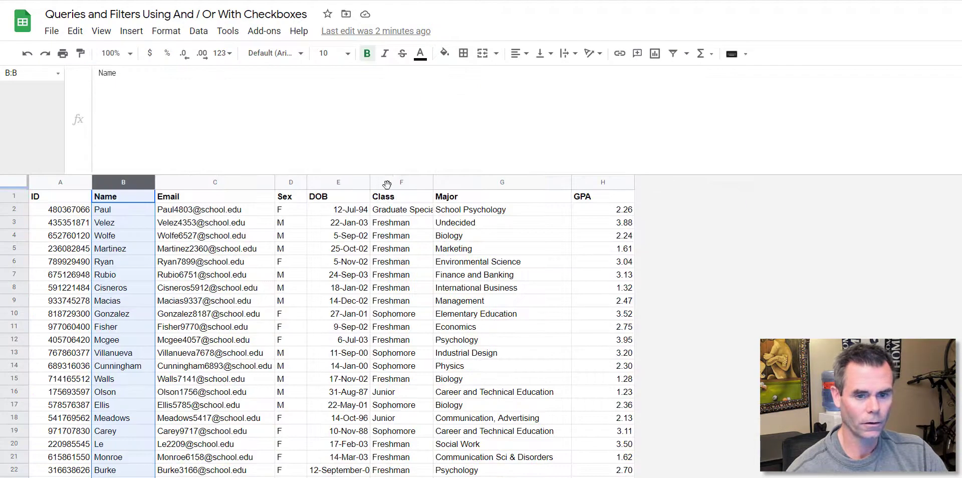
pyautogui.click(386, 178)
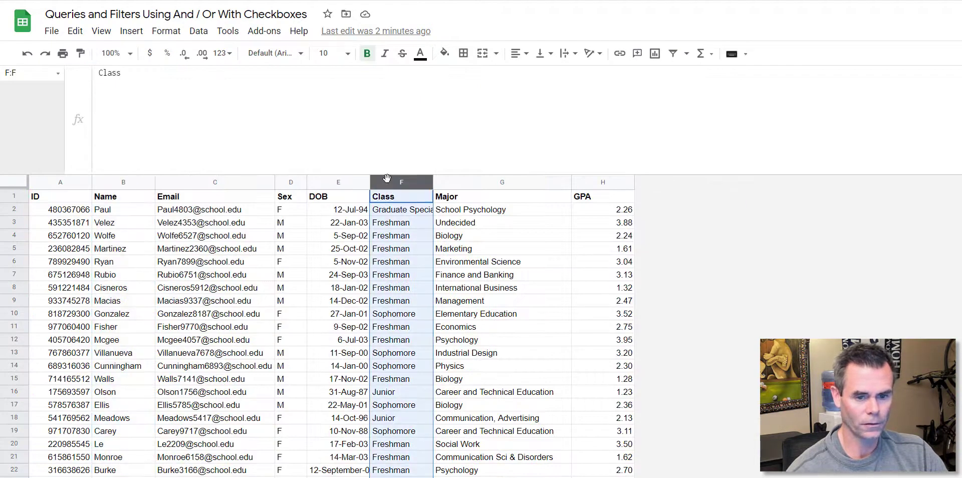
pyautogui.click(475, 184)
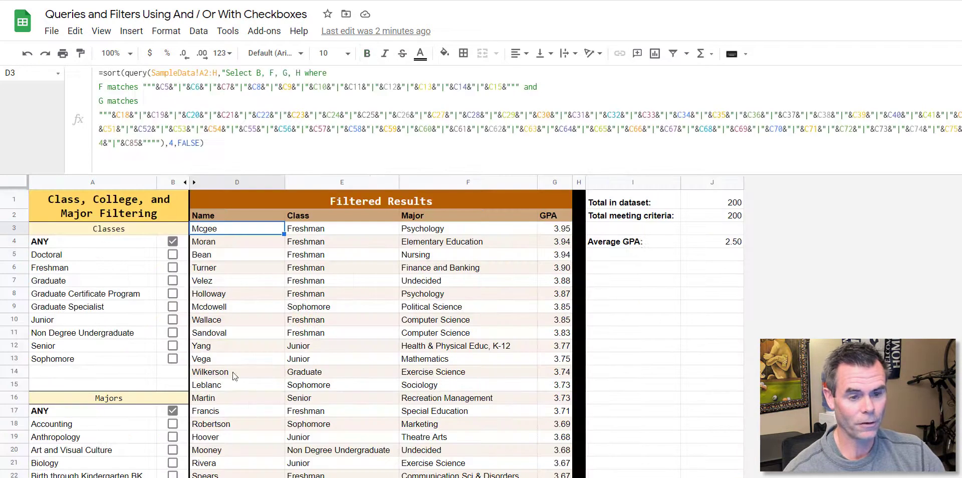
# - Unhide helper column C, hide it again and select cell D3
pyautogui.click(194, 182)
pyautogui.hotkey('ctrl', 'alt', '0')
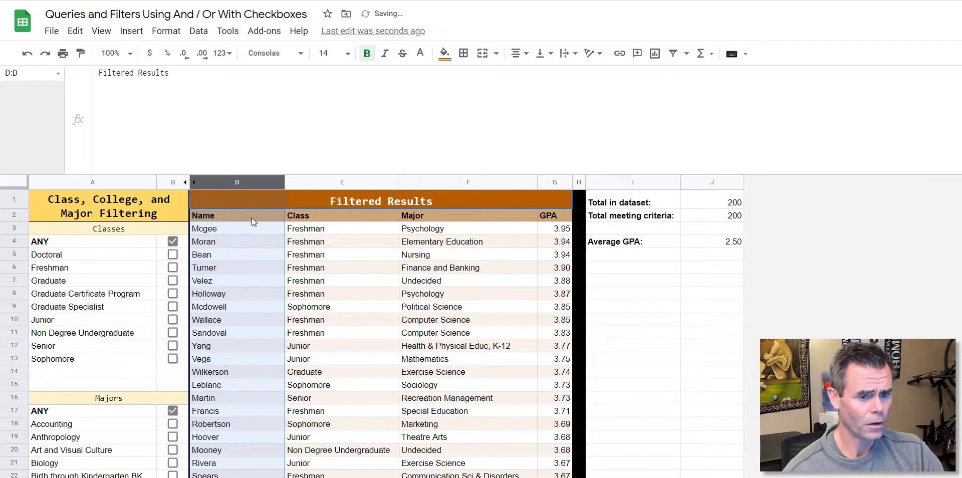
pyautogui.click(245, 229)
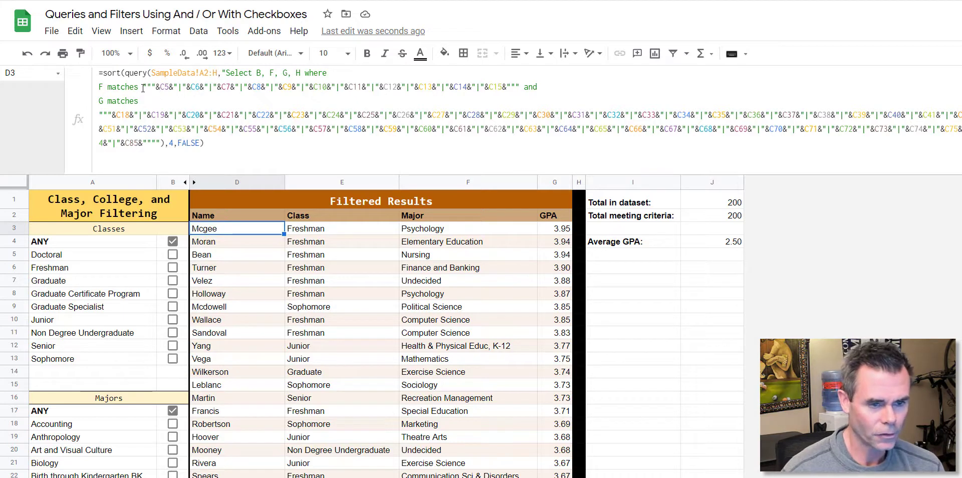
# - Examine the F matches condition in cell D3's formula, including its references C5 to C15 and the "|" separator
pyautogui.moveTo(143, 87); pyautogui.dragTo(521, 89)
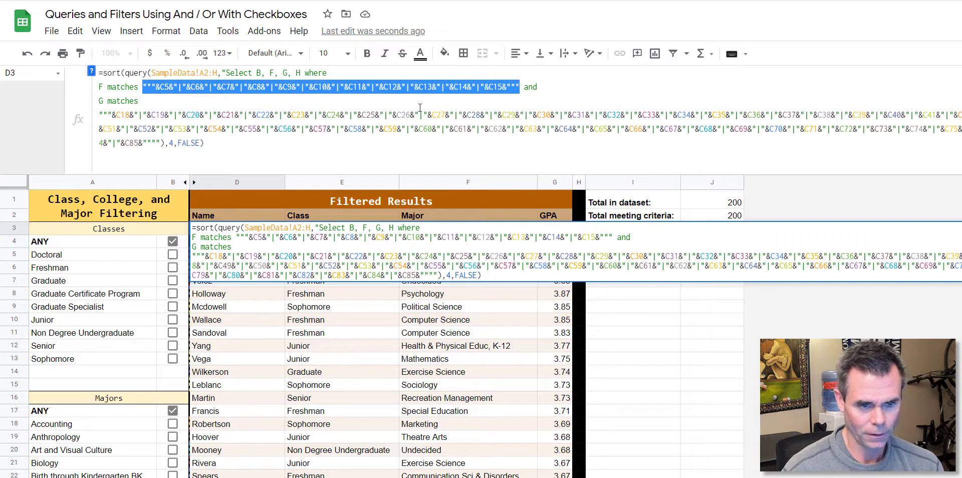
pyautogui.click(178, 87)
pyautogui.moveTo(175, 87); pyautogui.dragTo(189, 86)
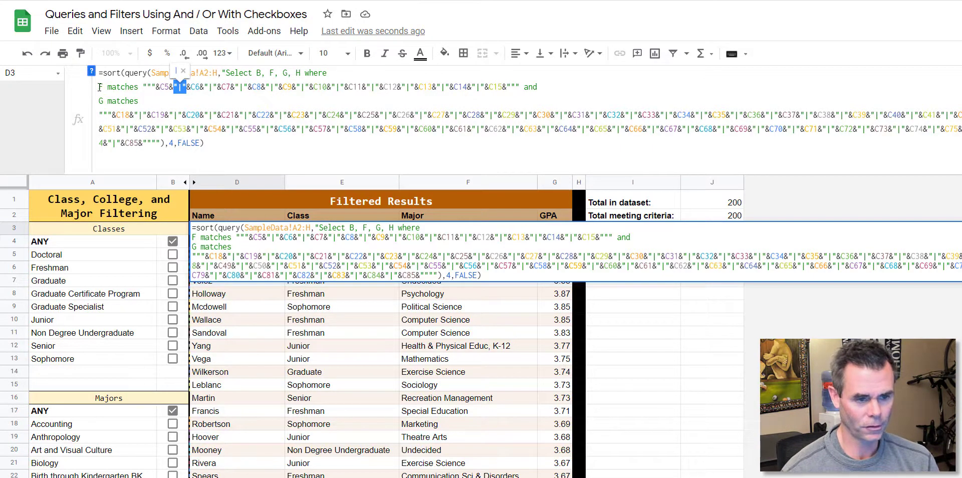
pyautogui.moveTo(99, 87); pyautogui.dragTo(139, 87)
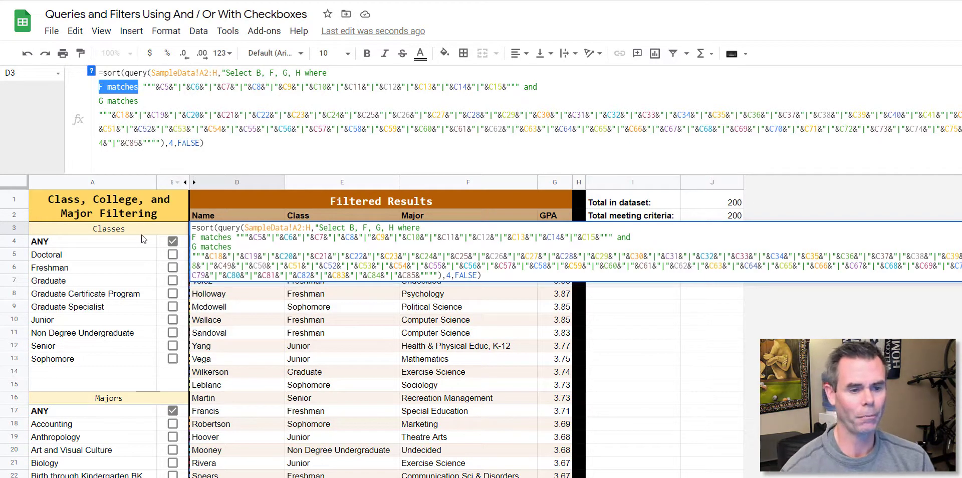
# - Uncheck ANY for classes, unhide helper column C, and check Freshman and Junior
pyautogui.click(176, 242)
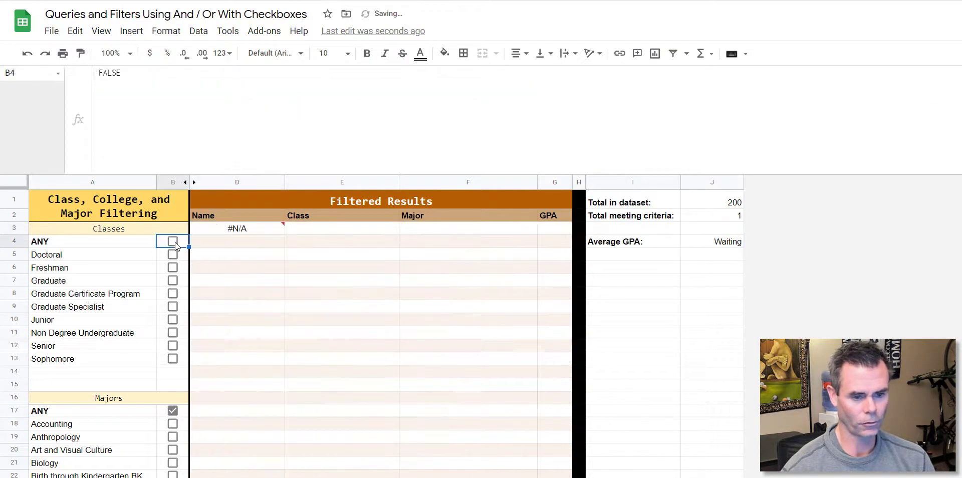
pyautogui.click(194, 182)
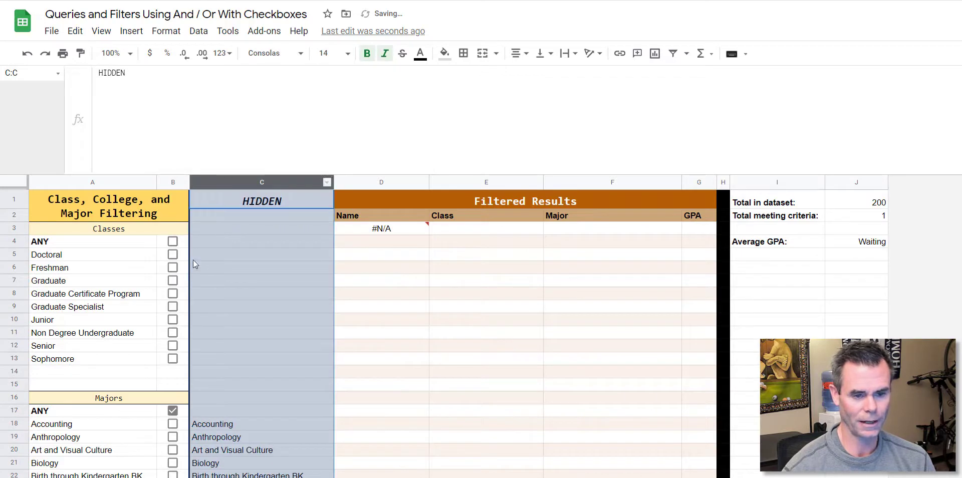
pyautogui.click(172, 268)
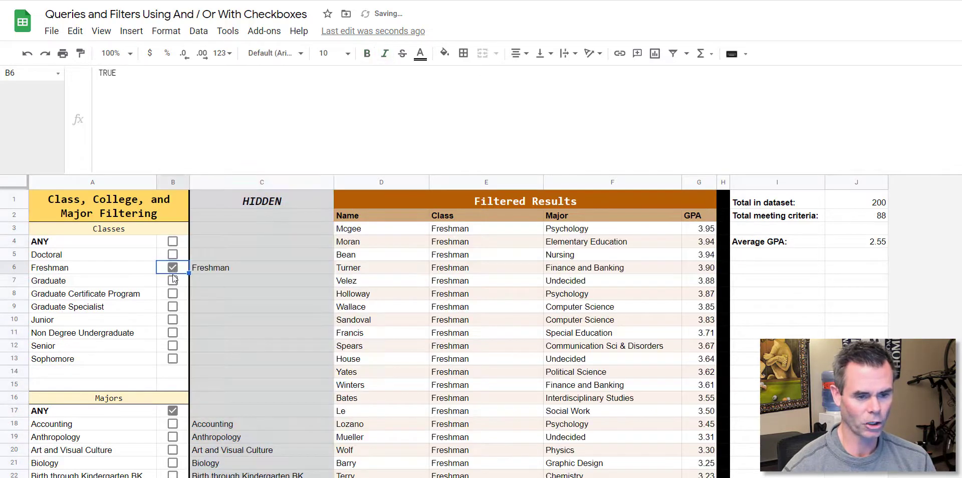
pyautogui.click(176, 316)
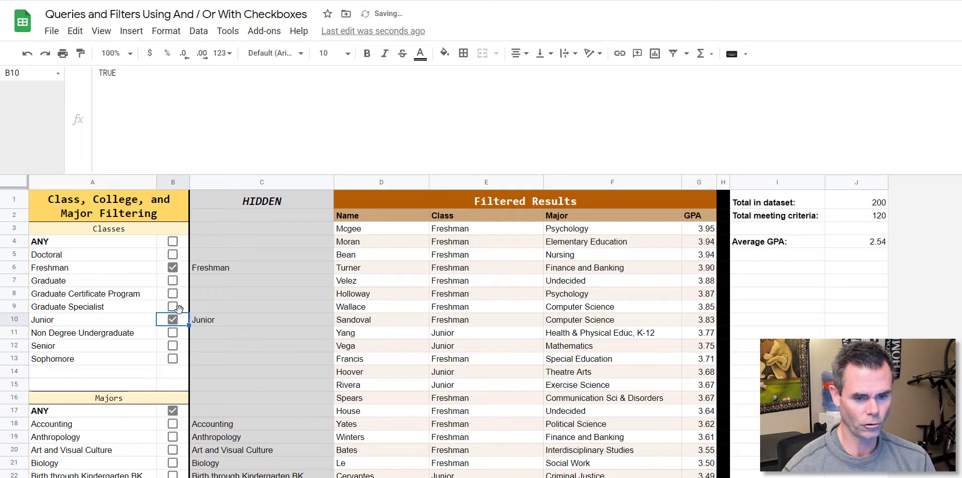
# - Inspect the helper column cells for the two checked classes, C6 and C10
pyautogui.click(200, 268)
pyautogui.click(200, 321)
pyautogui.click(215, 268)
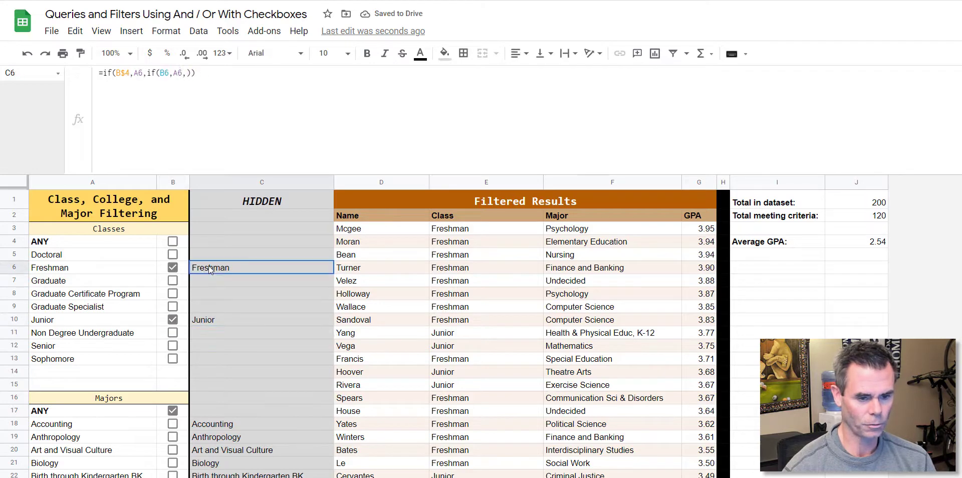
# - Hide helper column C again and select cell D3
pyautogui.click(256, 183)
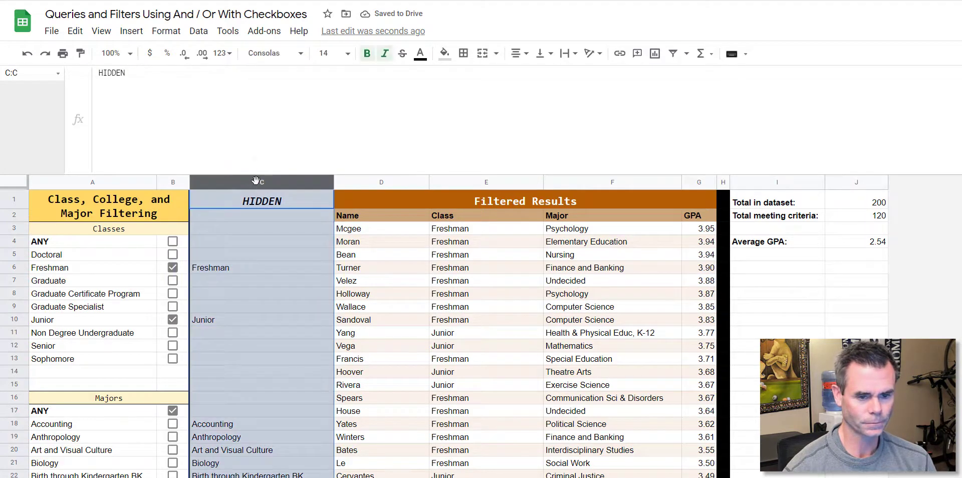
pyautogui.rightClick(256, 182)
pyautogui.click(305, 341)
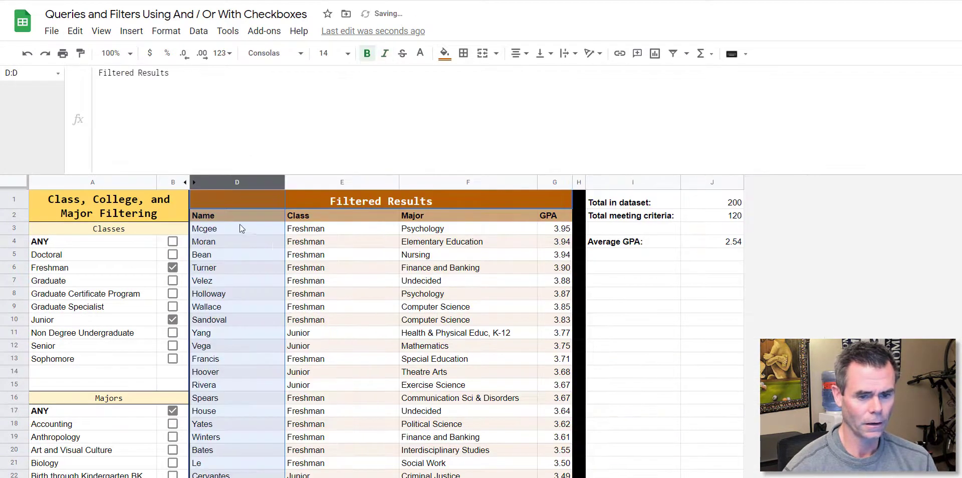
pyautogui.click(236, 230)
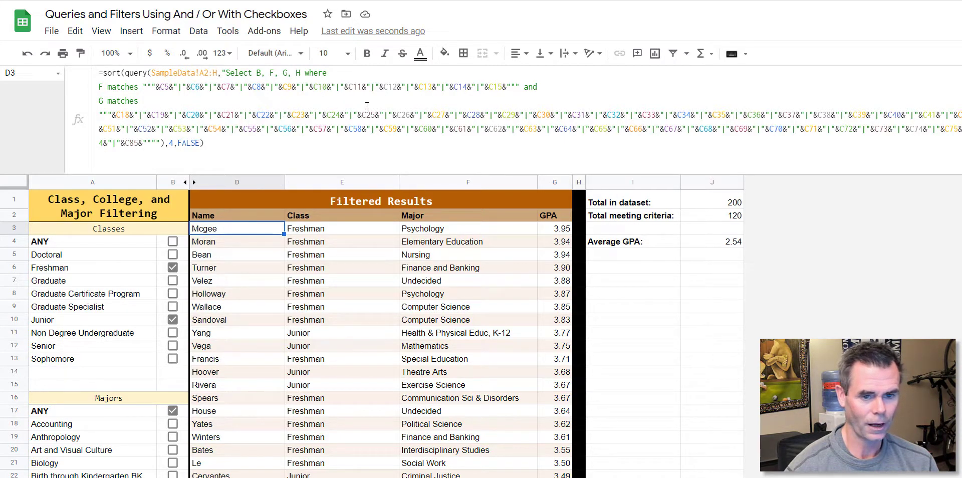
# - Examine the cell references, "|" separators and opening and closing quotation marks of the F matches condition in cell D3
pyautogui.click(173, 87)
pyautogui.doubleClick(181, 88)
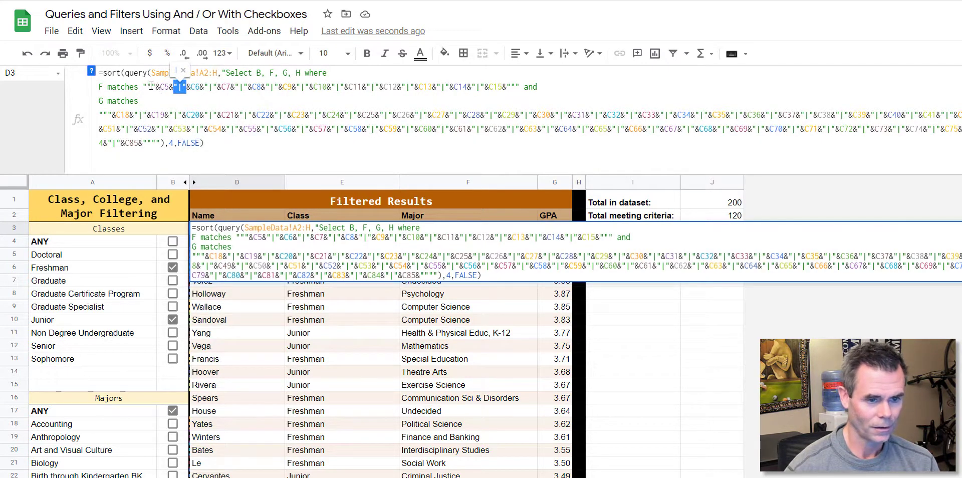
pyautogui.moveTo(157, 87); pyautogui.dragTo(234, 87)
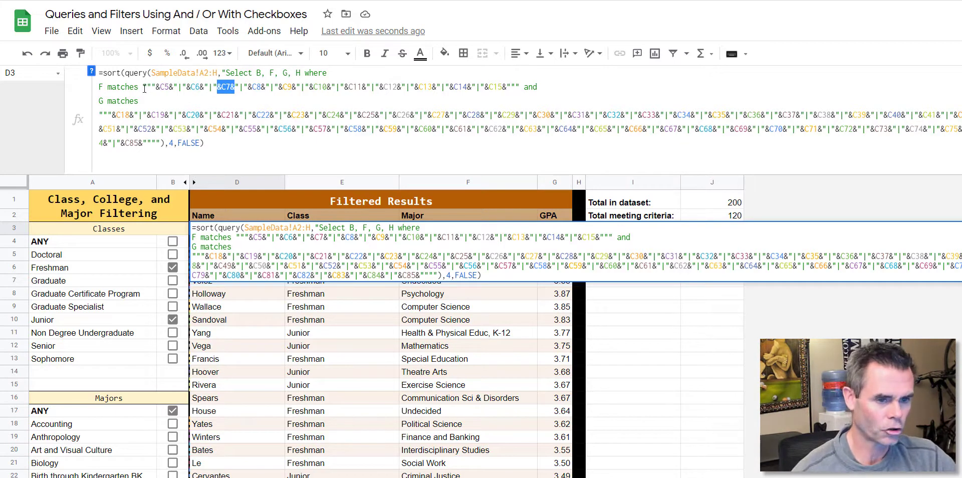
pyautogui.moveTo(142, 88); pyautogui.dragTo(156, 87)
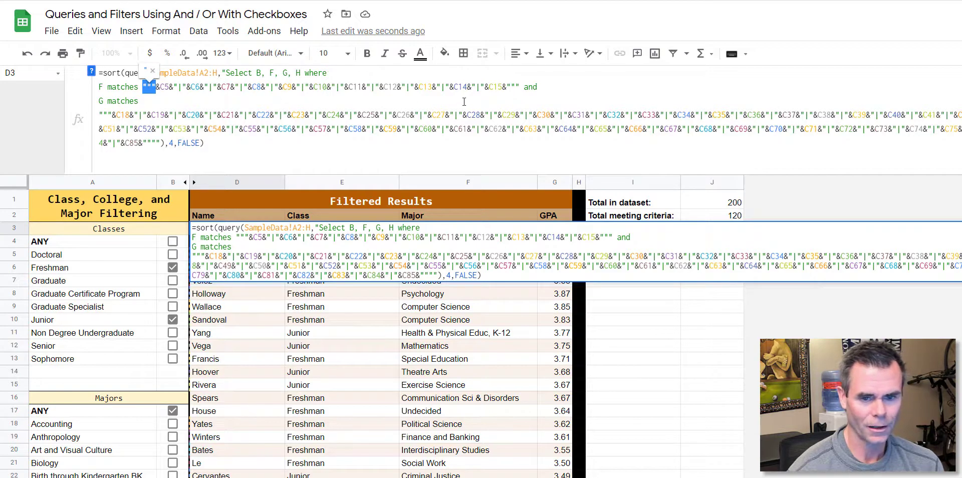
pyautogui.click(507, 86)
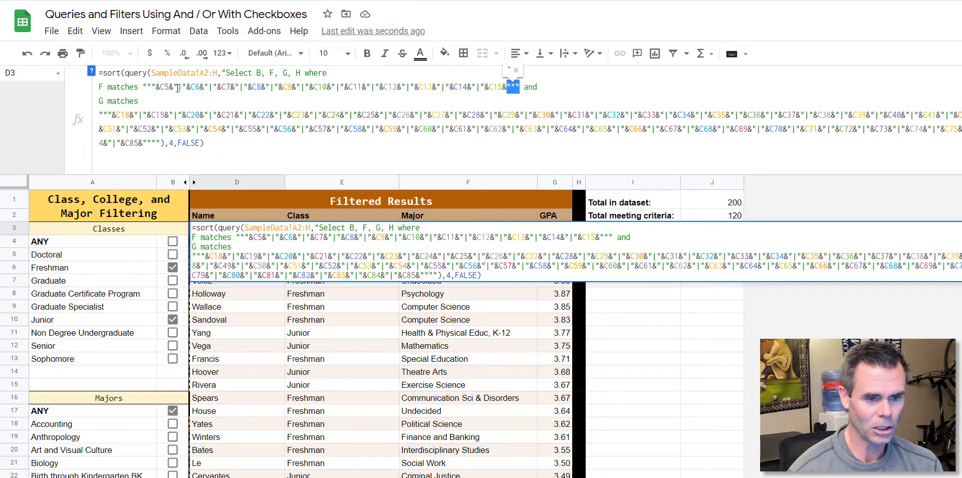
pyautogui.moveTo(174, 87); pyautogui.dragTo(217, 87)
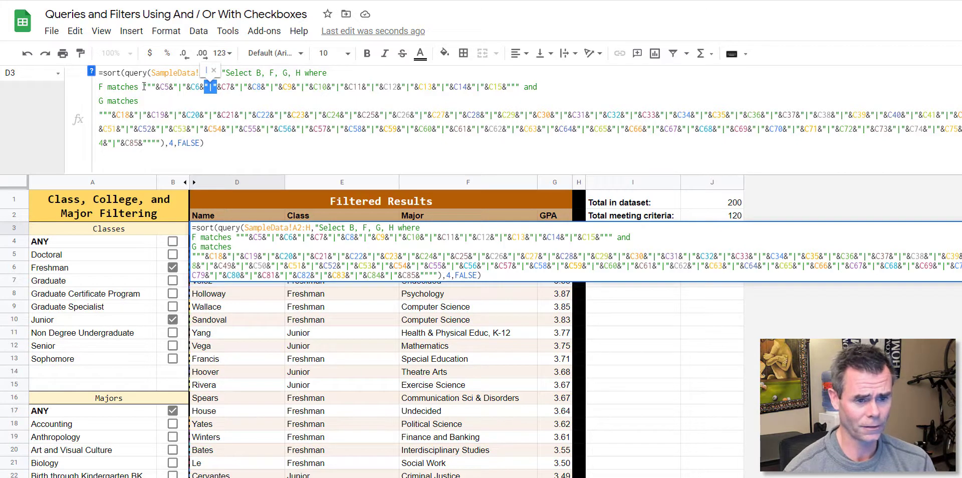
pyautogui.moveTo(143, 86); pyautogui.dragTo(526, 92)
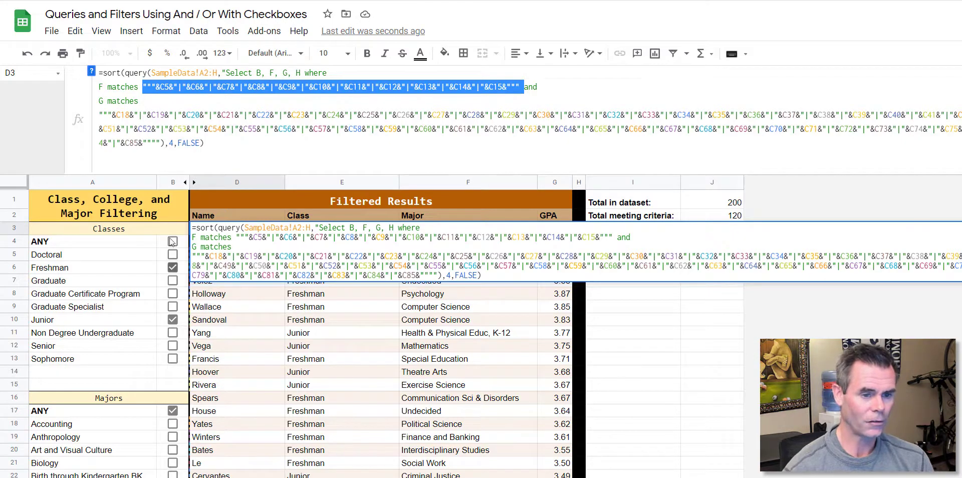
# - Examine the G matches condition in cell D3, comparing its C18 to C85 references with the majors list, and leave the formula
pyautogui.moveTo(160, 143); pyautogui.dragTo(98, 114)
pyautogui.scroll(-3, 131, 397)
pyautogui.scroll(-15, 132, 398)
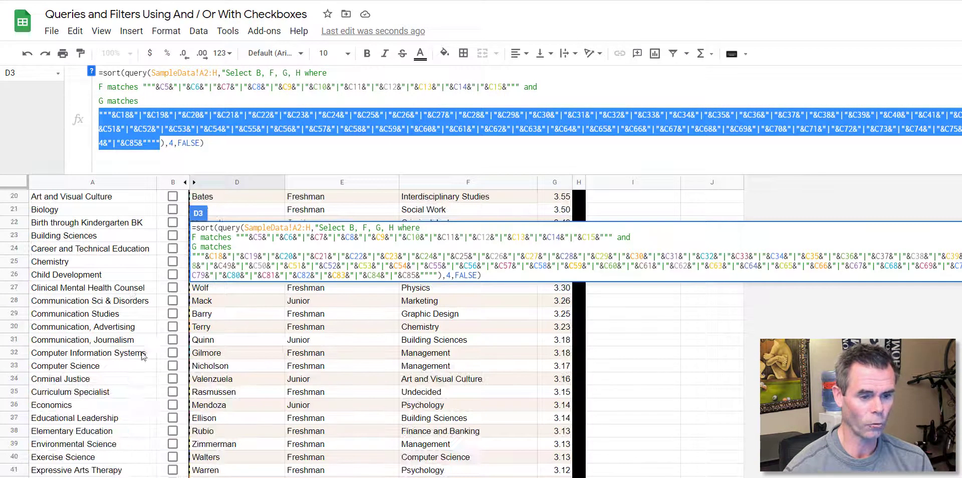
pyautogui.scroll(17, 125, 461)
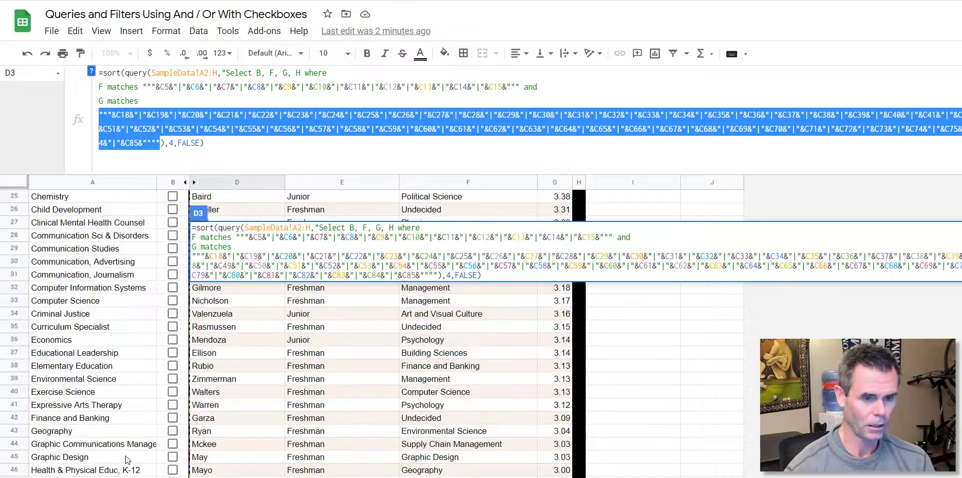
pyautogui.click(175, 130)
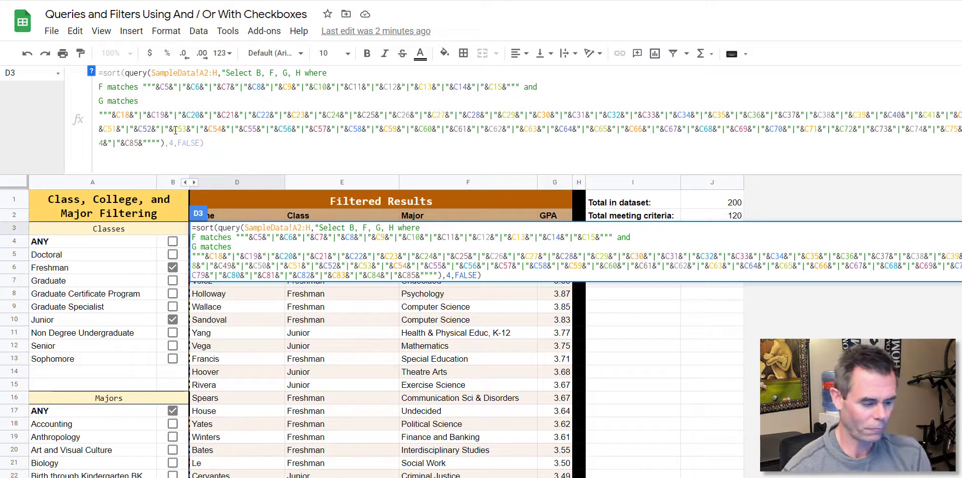
pyautogui.press('Escape')
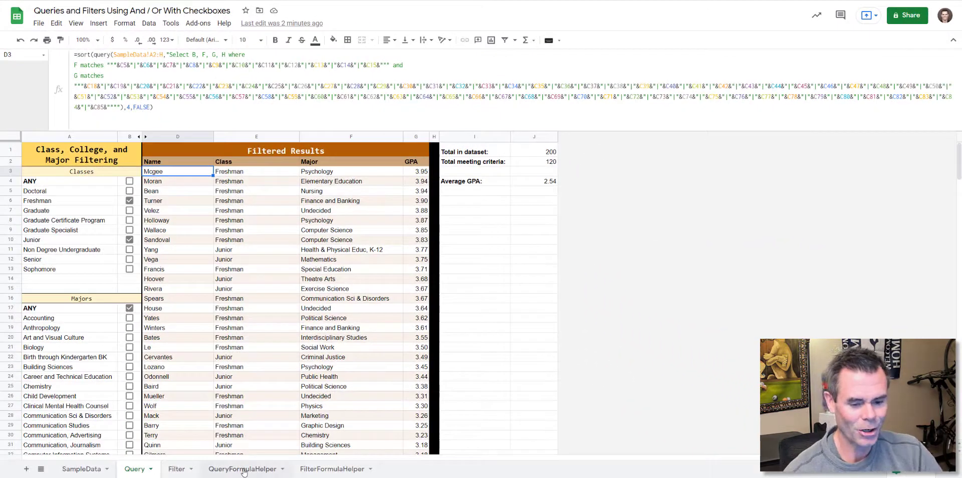
# - On the QueryFormulaHelper sheet, collapse the formula display and clear the whole list of "or" cells from A4 down
pyautogui.click(244, 470)
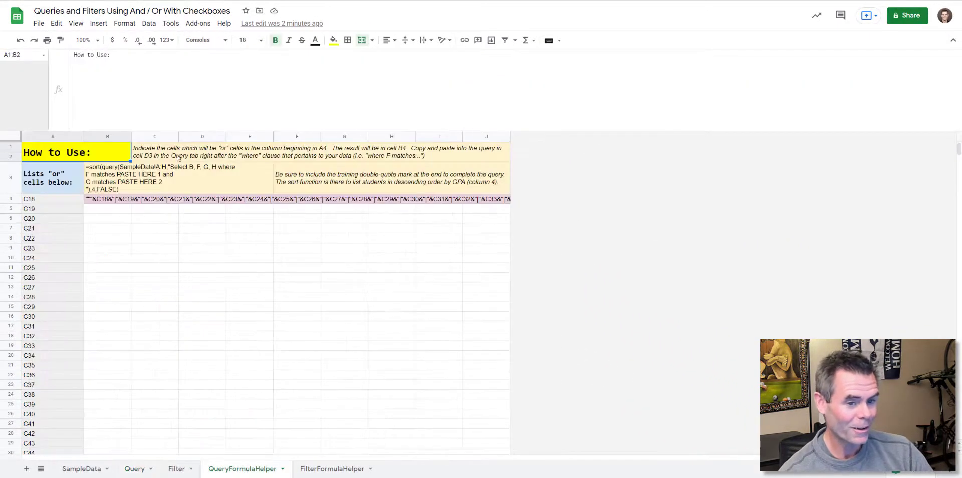
pyautogui.moveTo(160, 130); pyautogui.dragTo(160, 61)
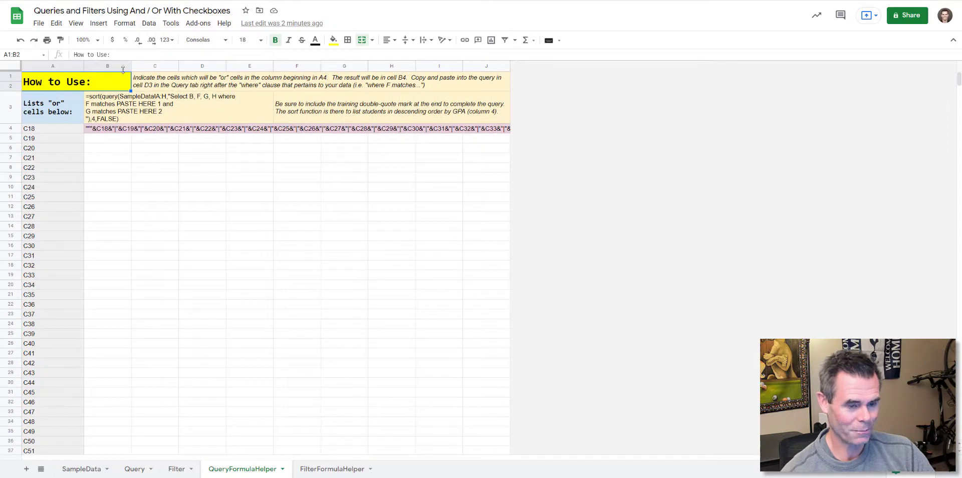
pyautogui.click(42, 132)
pyautogui.scroll(-8, 58, 370)
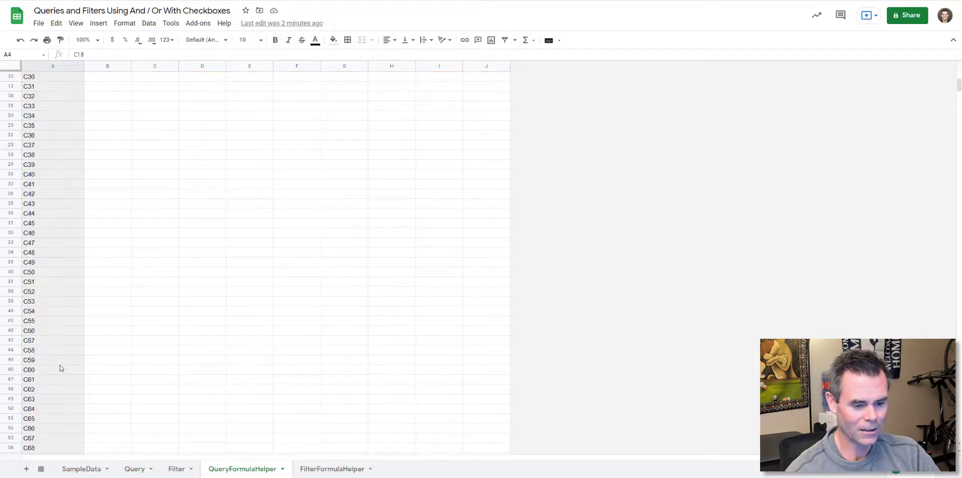
pyautogui.keyDown('shift'); pyautogui.click(59, 373); pyautogui.keyUp('shift')
pyautogui.scroll(8, 58, 373)
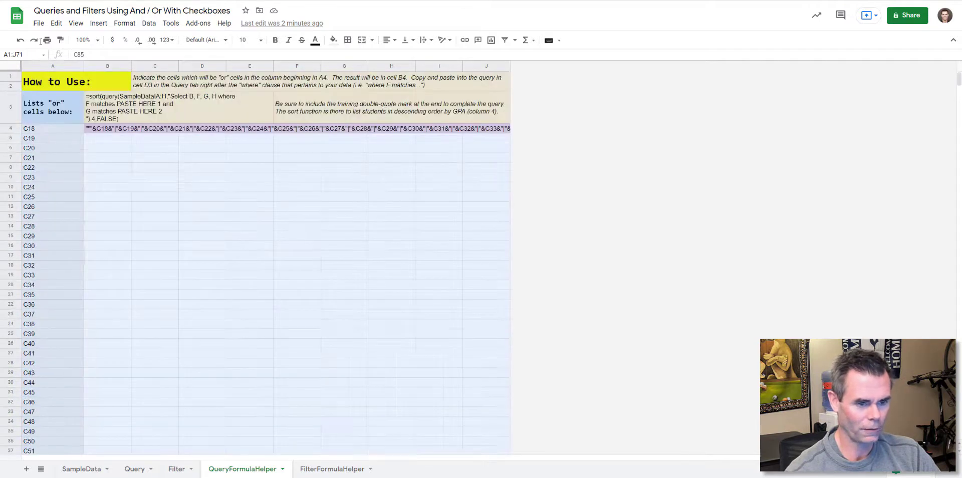
pyautogui.press('Delete')
pyautogui.click(52, 134)
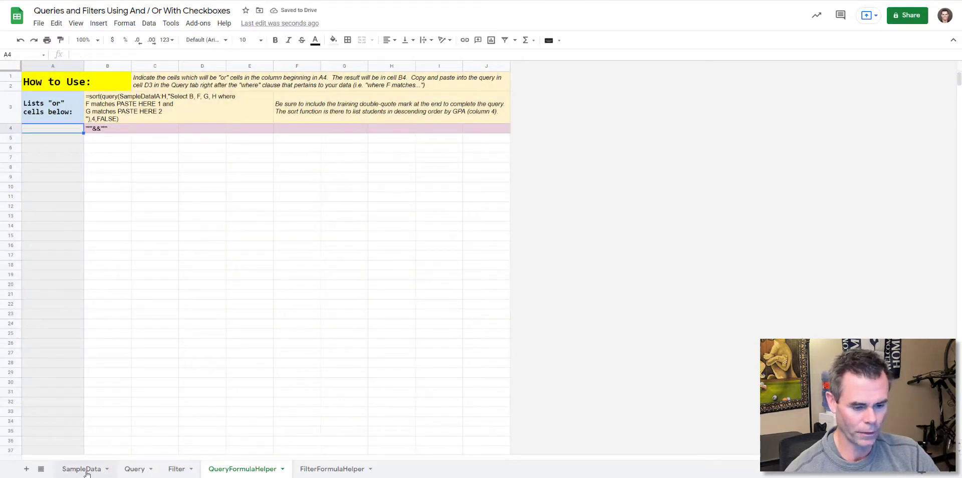
# - On the Query sheet, unhide column C and check which helper cells belong to the classes, from C5 to C15
pyautogui.click(133, 469)
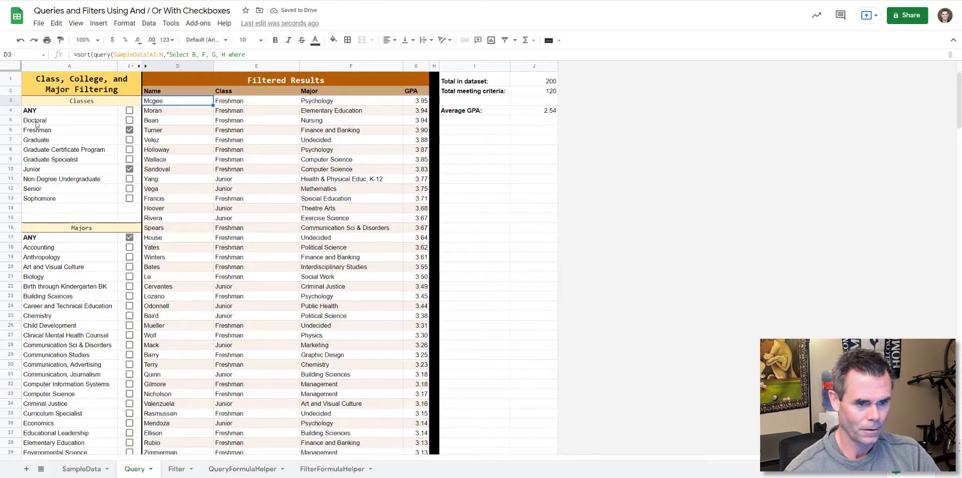
pyautogui.moveTo(35, 110); pyautogui.dragTo(129, 197)
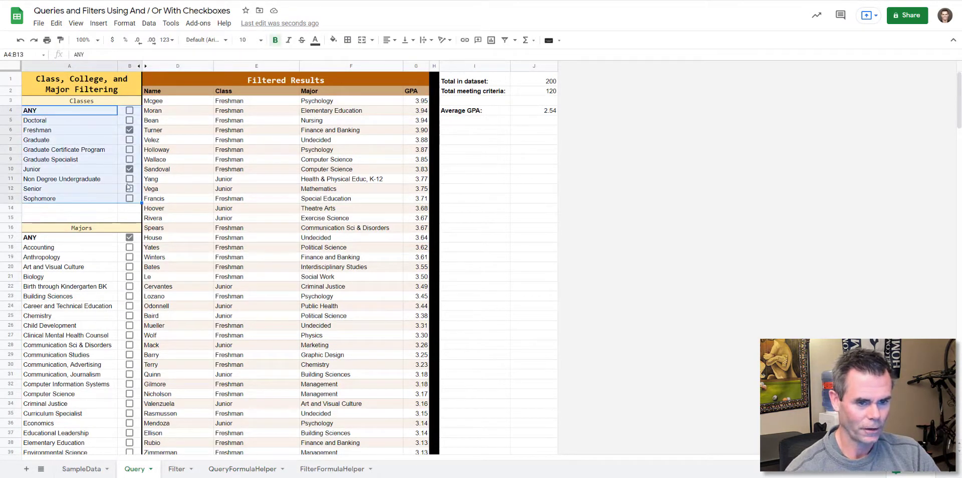
pyautogui.click(139, 66)
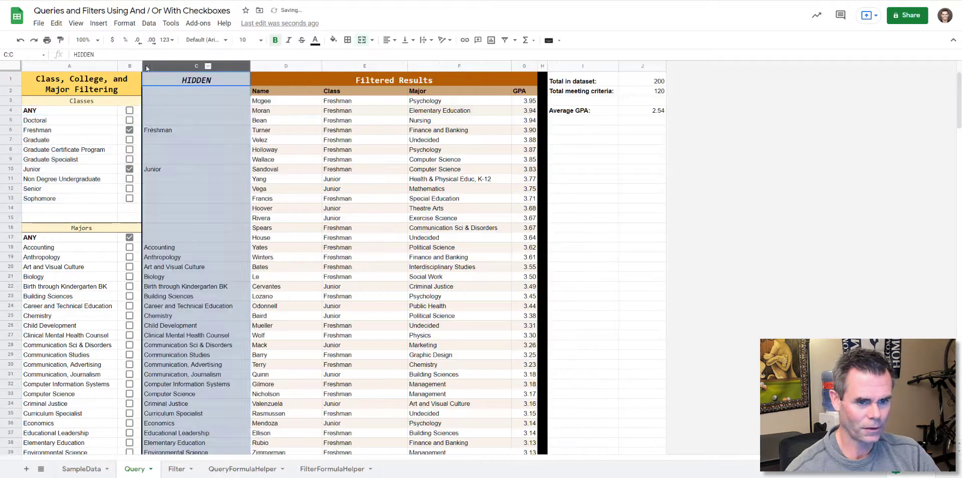
pyautogui.click(152, 122)
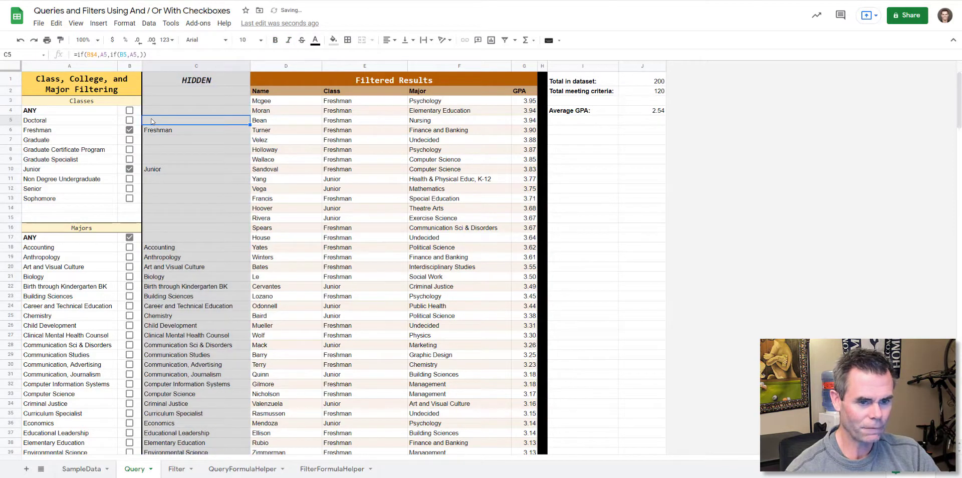
pyautogui.click(149, 219)
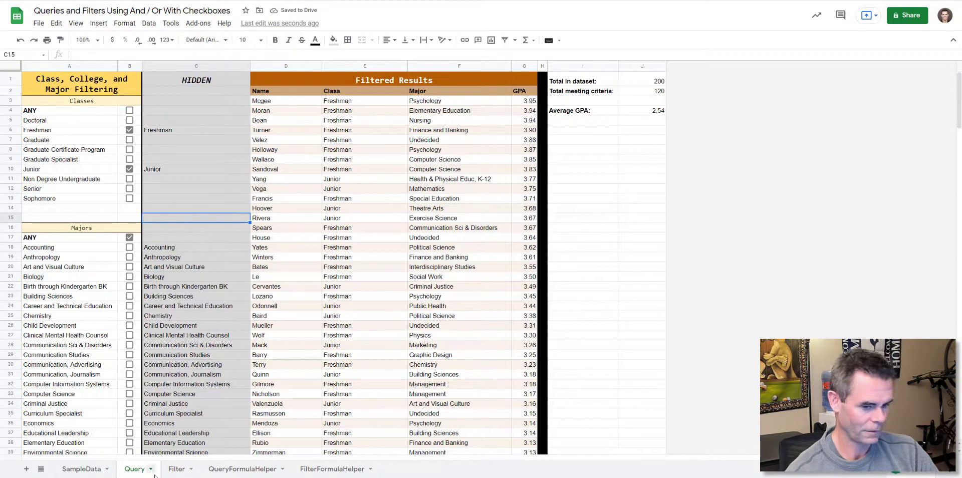
# - List the class cells C5 through C15 in A4:A14 of QueryFormulaHelper and clear the surplus entries in A15:A21
pyautogui.click(238, 470)
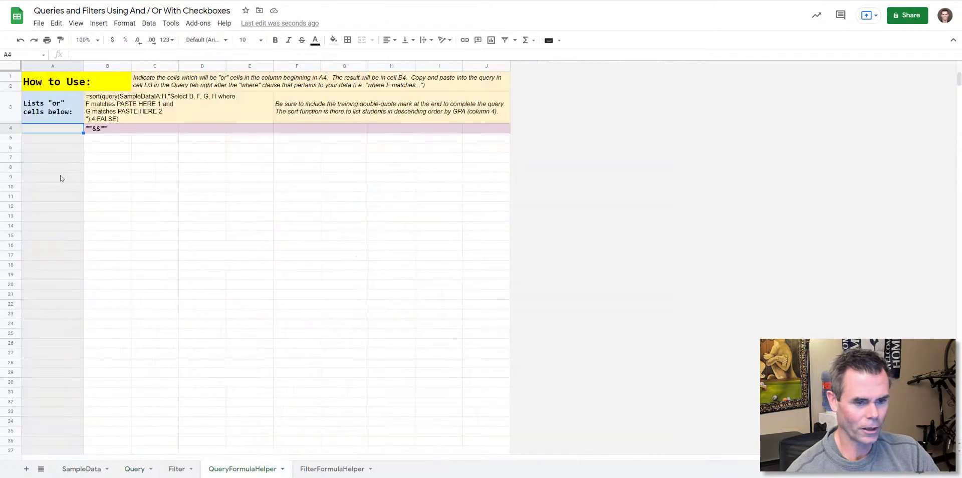
pyautogui.write('C')
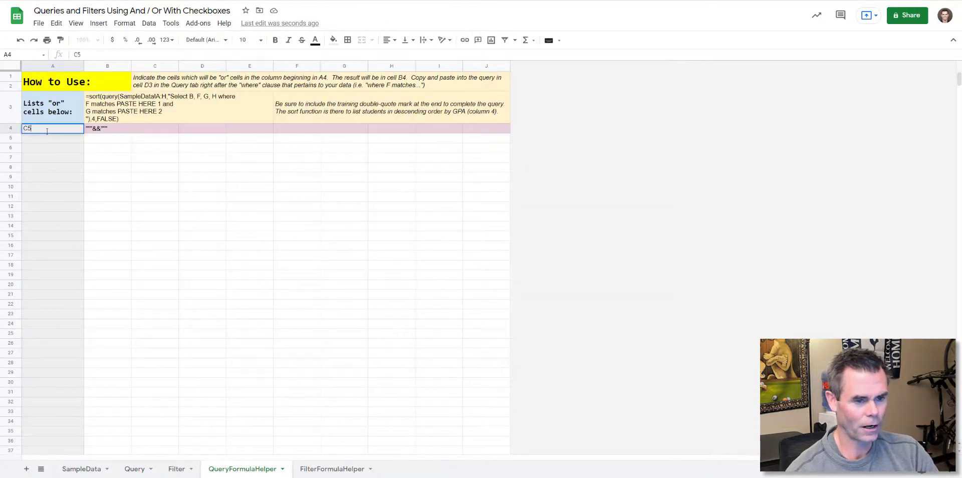
pyautogui.write('5')
pyautogui.press('Return')
pyautogui.write('C')
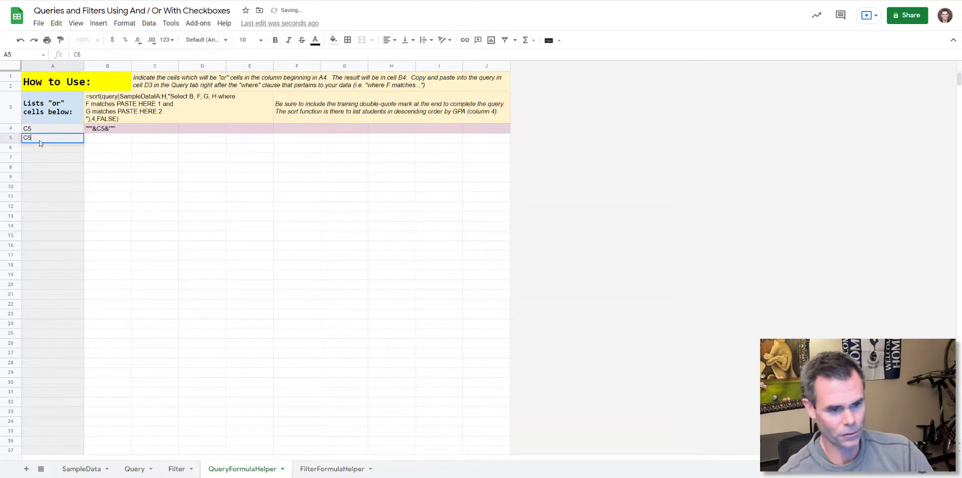
pyautogui.write('6')
pyautogui.press('Return')
pyautogui.moveTo(50, 128); pyautogui.dragTo(46, 237)
pyautogui.press('Delete')
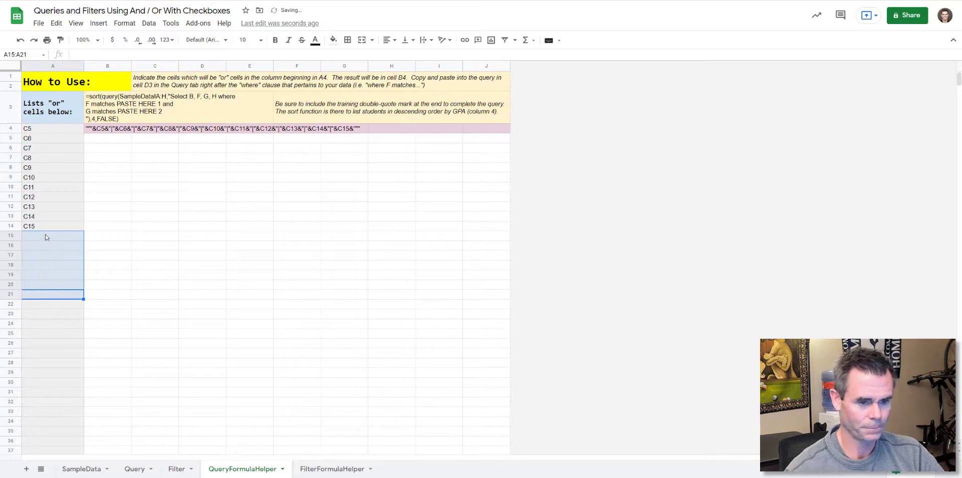
# - Enlarge the formula display to review the concatenate and textjoin formula in B4, and copy cell B4
pyautogui.click(100, 129)
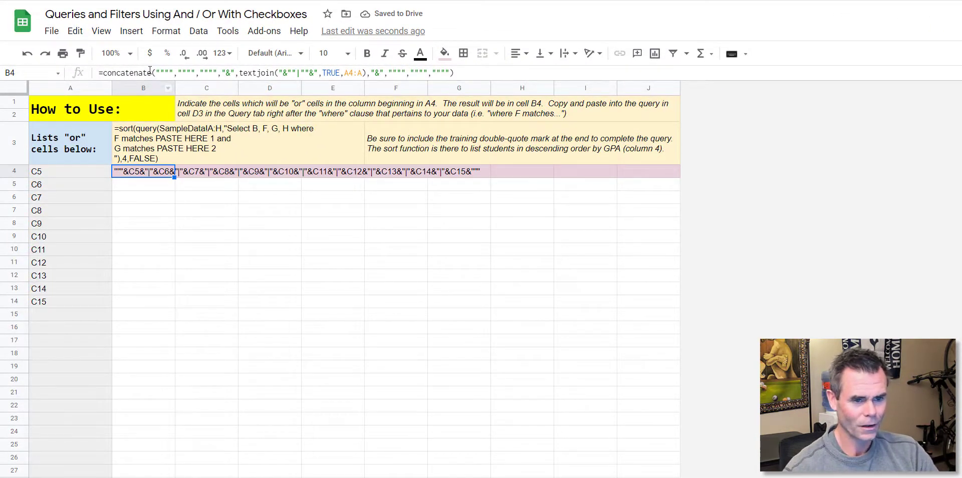
pyautogui.moveTo(130, 81); pyautogui.dragTo(131, 111)
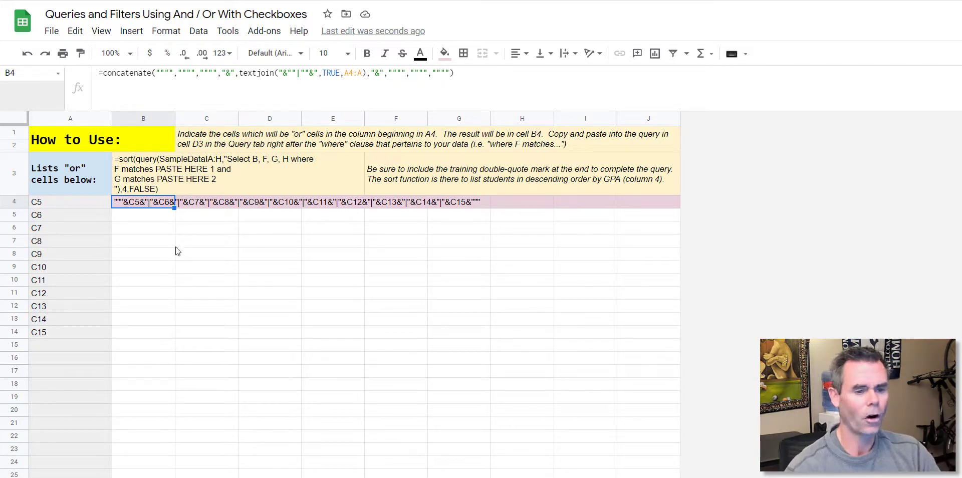
pyautogui.click(151, 243)
pyautogui.click(138, 203)
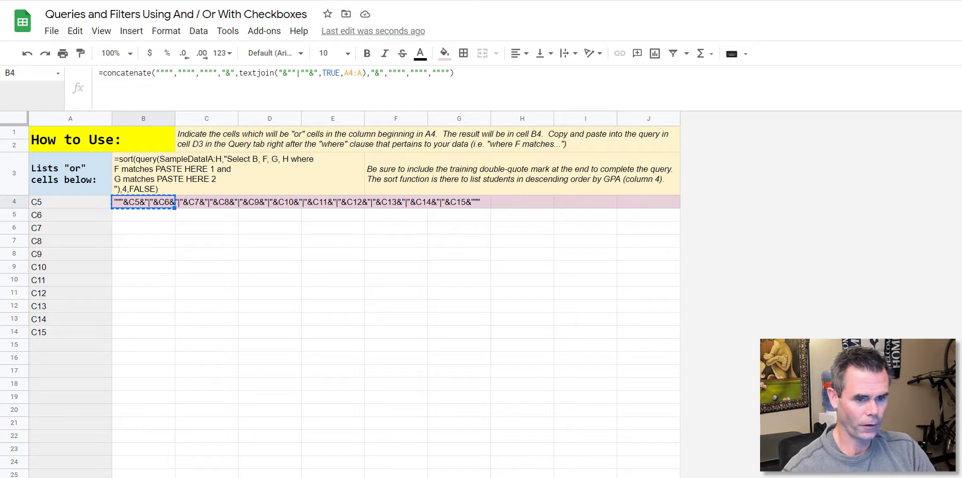
# - Return to the Query sheet and hide helper column C again
pyautogui.hotkey('ctrl', 'shift', 'pageup')
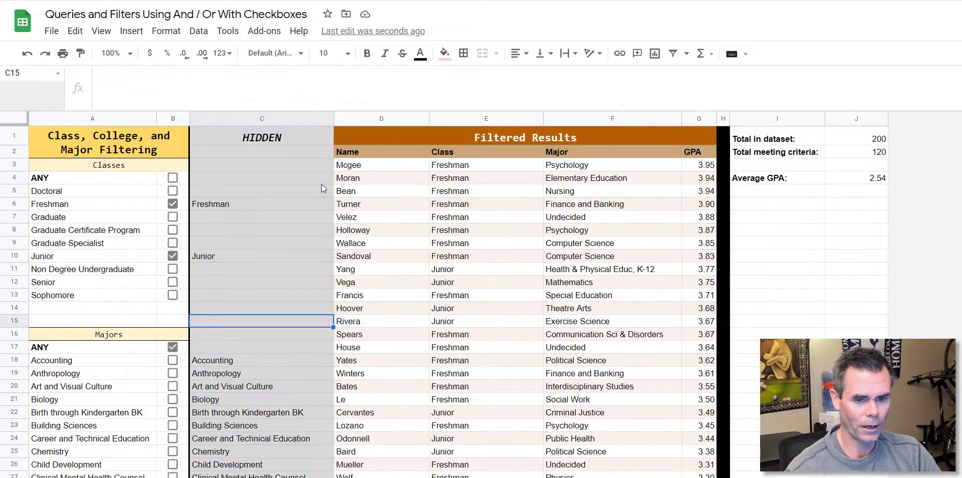
pyautogui.click(266, 118)
pyautogui.rightClick(266, 119)
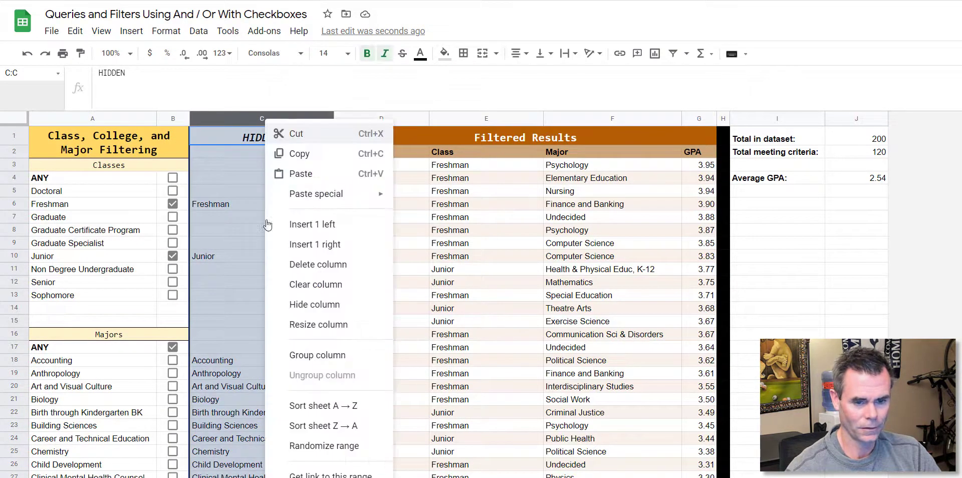
pyautogui.click(315, 304)
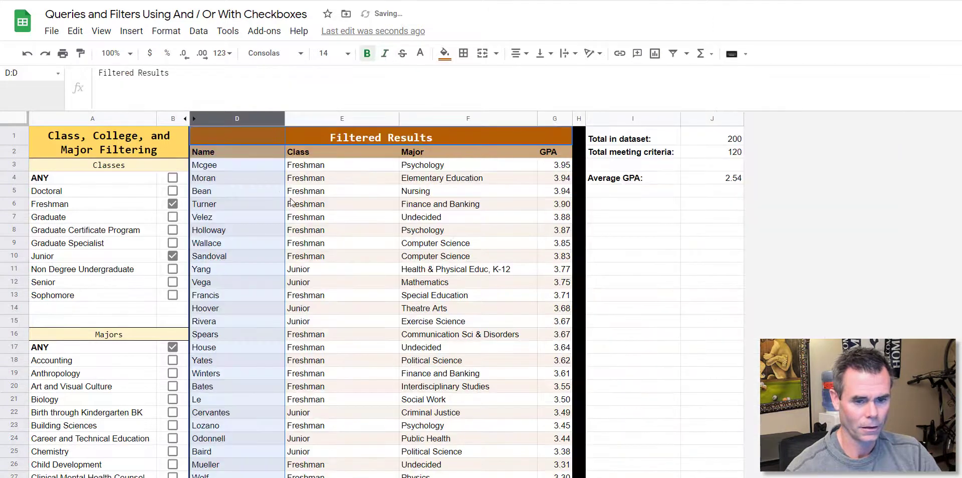
# - Highlight the C5 to C15 string after F matches in cell D3's query and accept the formula
pyautogui.click(218, 167)
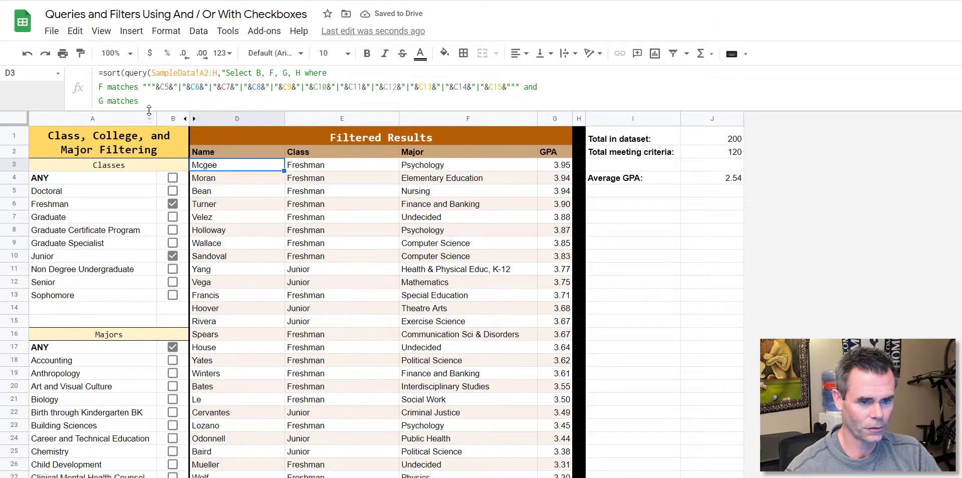
pyautogui.click(141, 111)
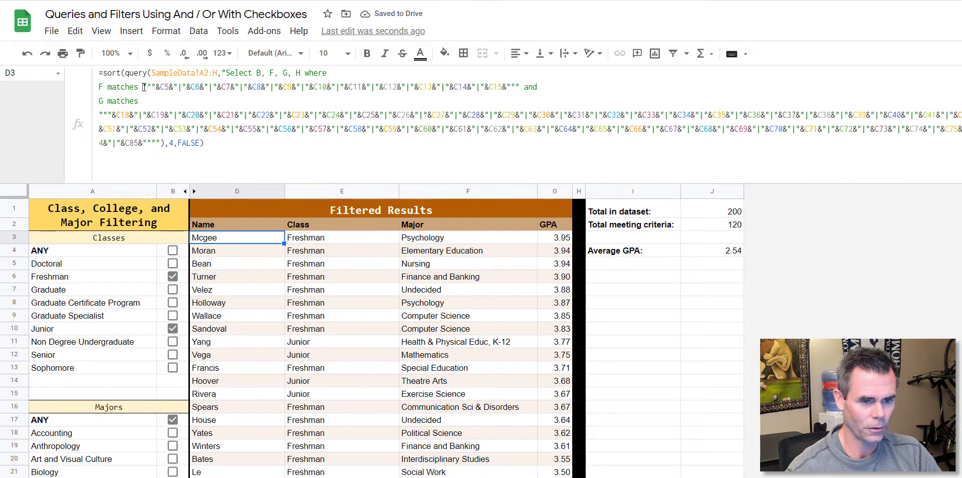
pyautogui.moveTo(144, 87); pyautogui.dragTo(520, 84)
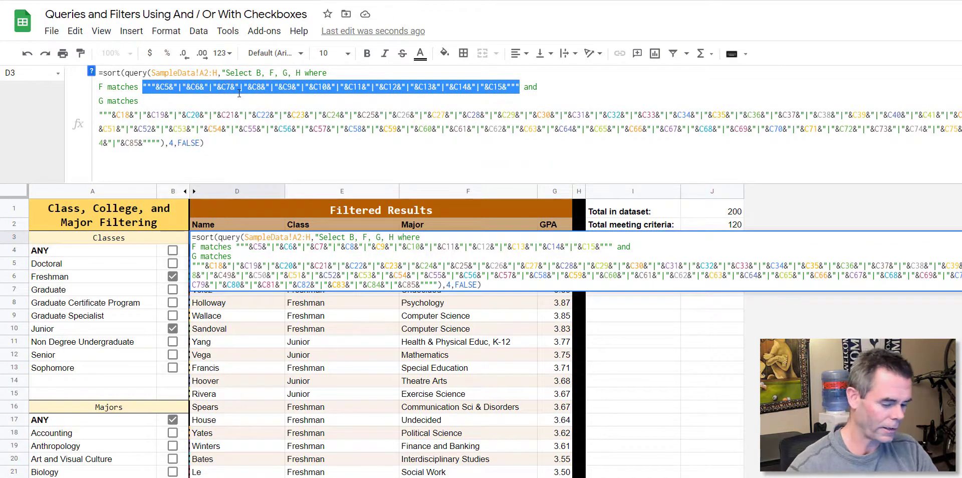
pyautogui.press('Right')
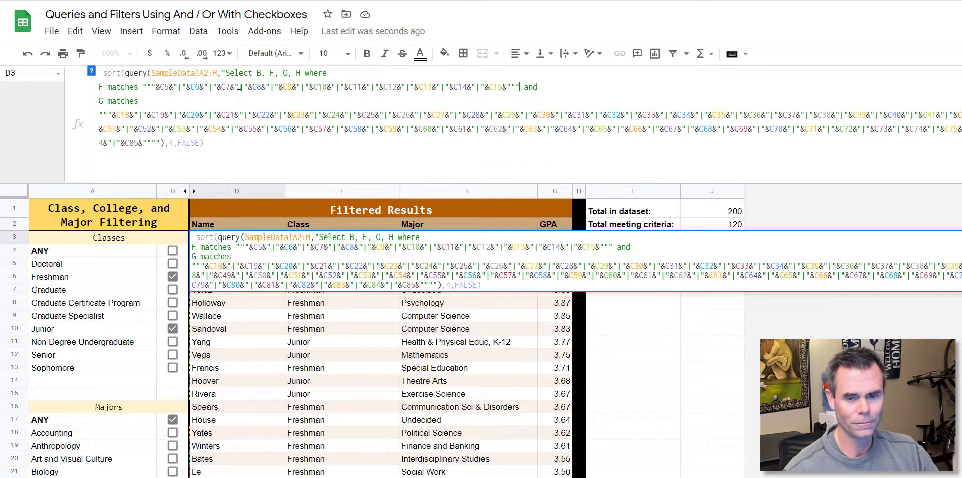
pyautogui.press('Return')
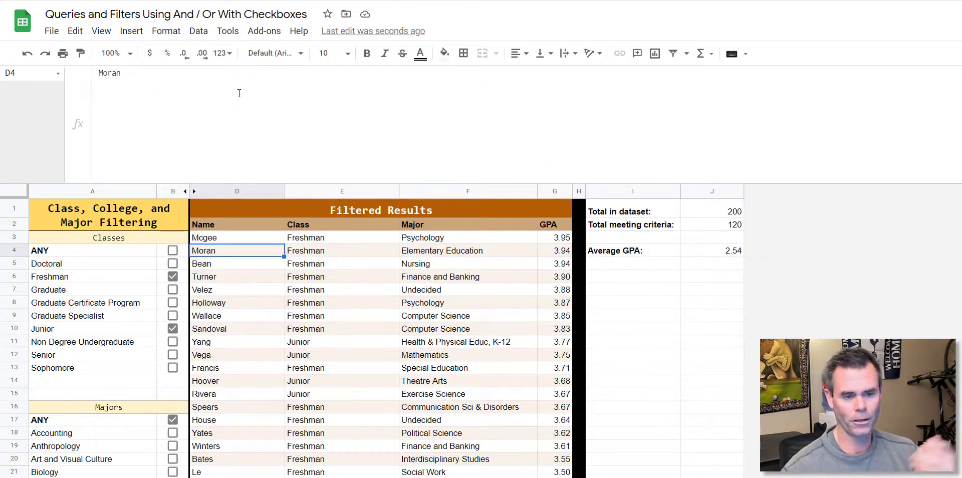
# - Examine cell D3's G matches string from C18 to C85 and the extra closing quotation mark at its end
pyautogui.click(224, 236)
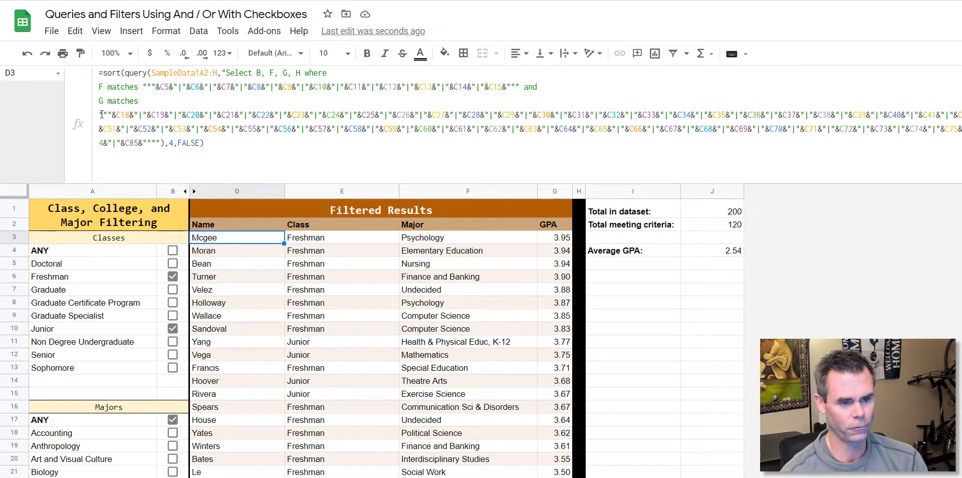
pyautogui.moveTo(100, 115); pyautogui.dragTo(162, 141)
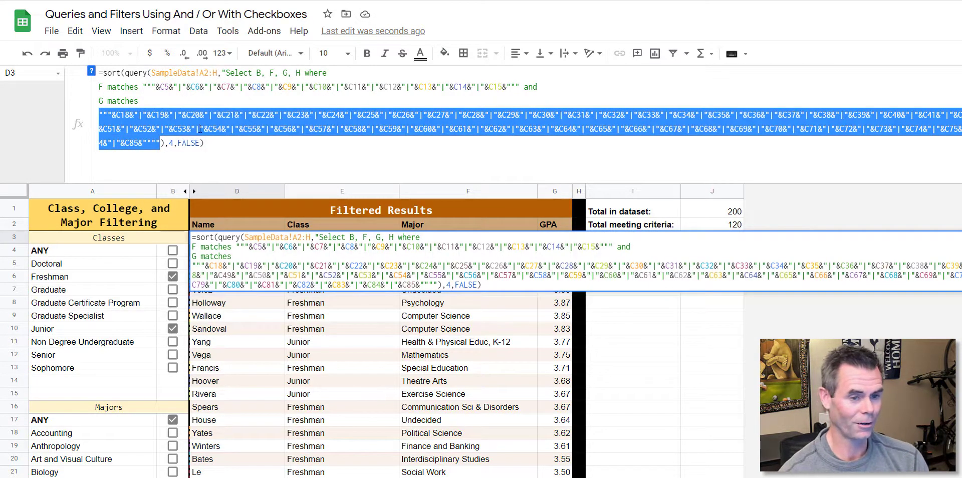
pyautogui.scroll(-2, 148, 351)
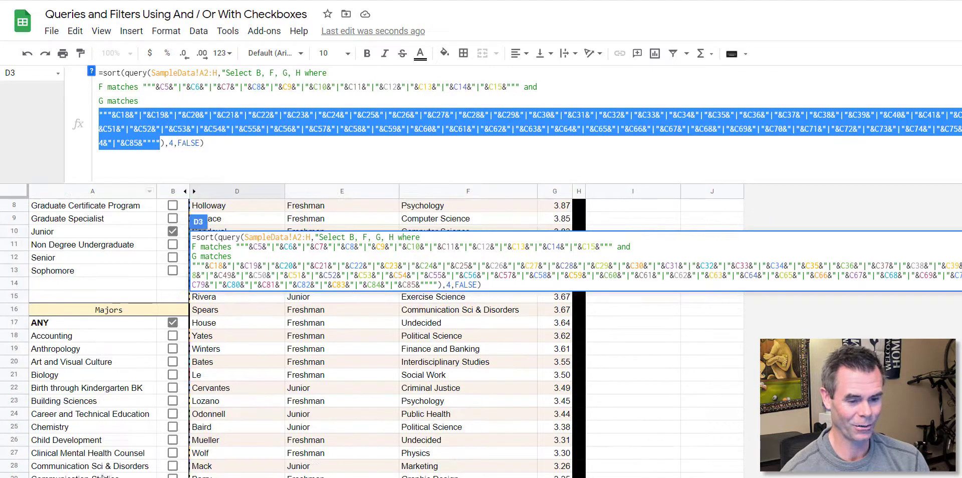
pyautogui.scroll(2, 149, 351)
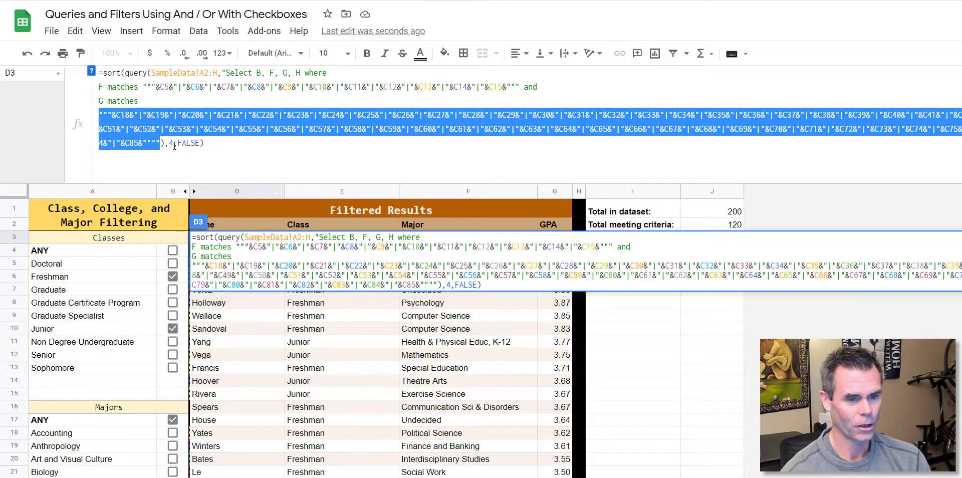
pyautogui.click(158, 143)
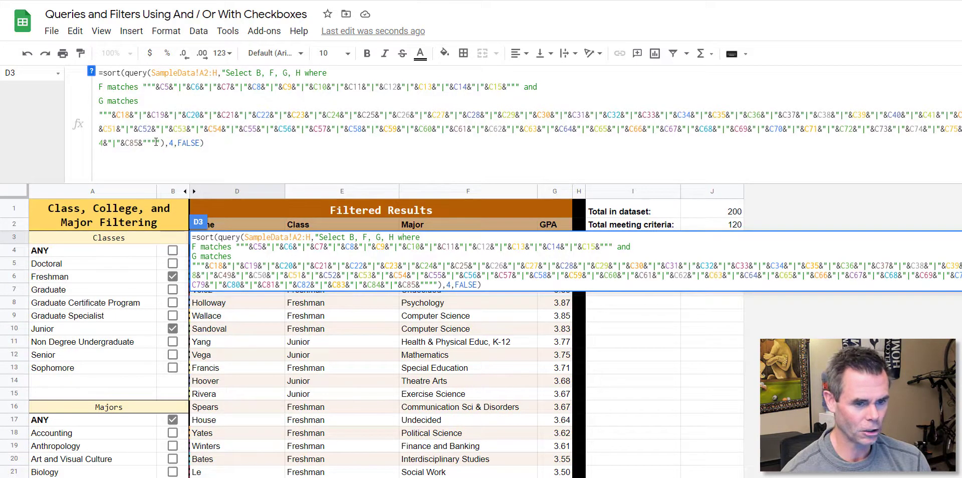
pyautogui.moveTo(156, 142); pyautogui.dragTo(159, 143)
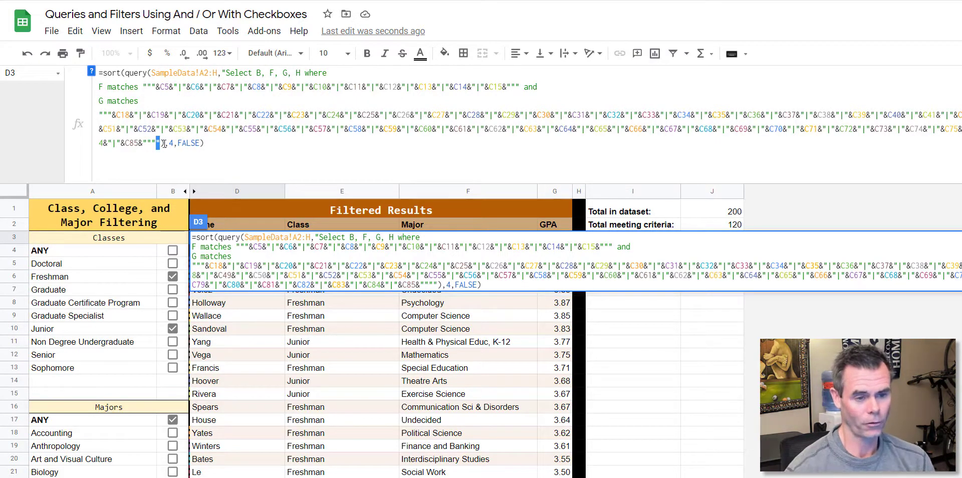
# - Examine the closing quotation mark and sort column 4 in D3's query, and compare them with the QueryFormulaHelper template in B3
pyautogui.moveTo(160, 143); pyautogui.dragTo(164, 143)
pyautogui.doubleClick(172, 143)
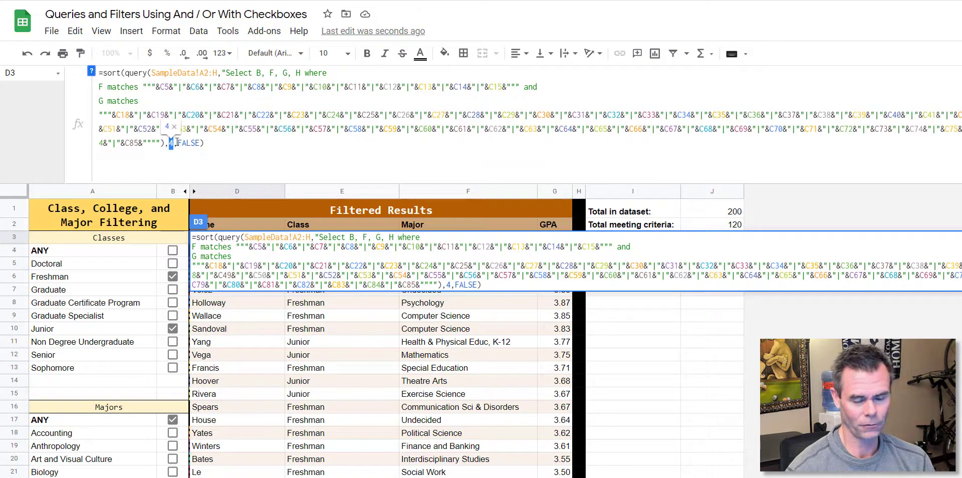
pyautogui.click(211, 155)
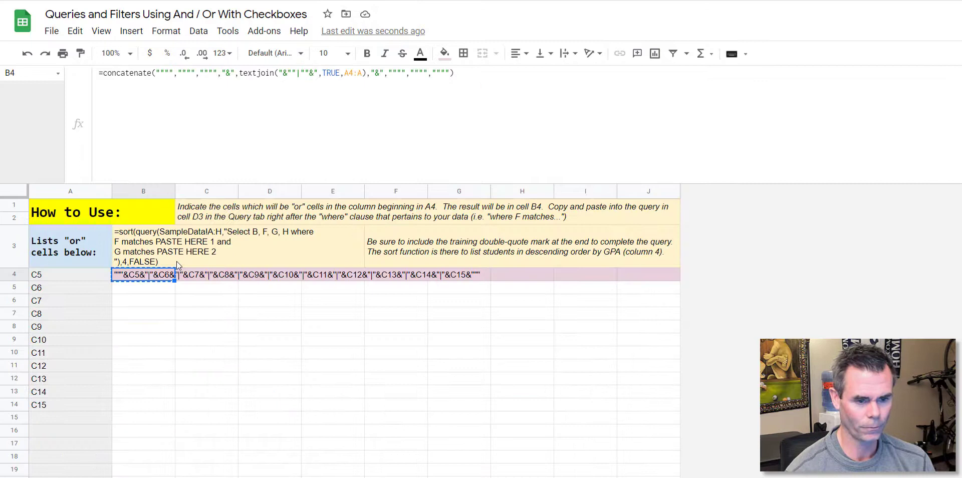
pyautogui.click(170, 250)
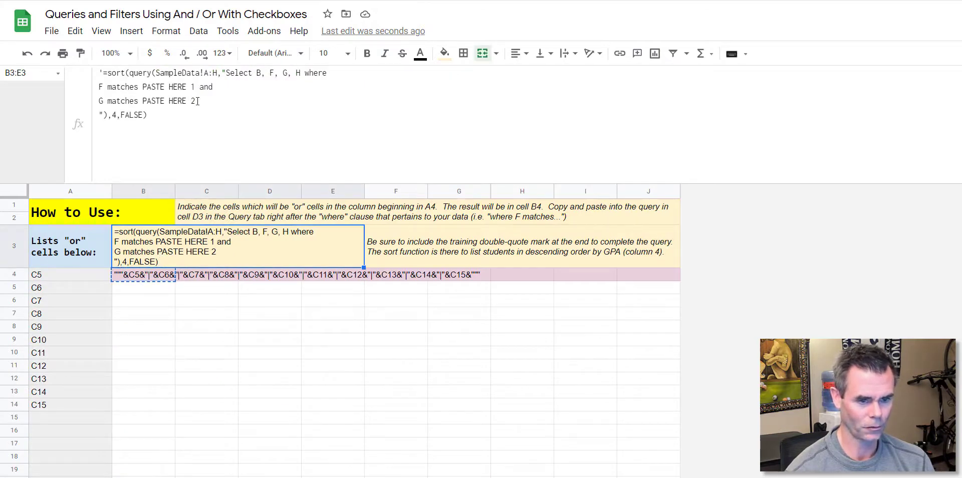
pyautogui.moveTo(198, 101)
pyautogui.mouseDown()
pyautogui.moveTo(143, 102)
pyautogui.moveTo(148, 88)
pyautogui.moveTo(199, 88)
pyautogui.mouseUp()
pyautogui.click(127, 277)
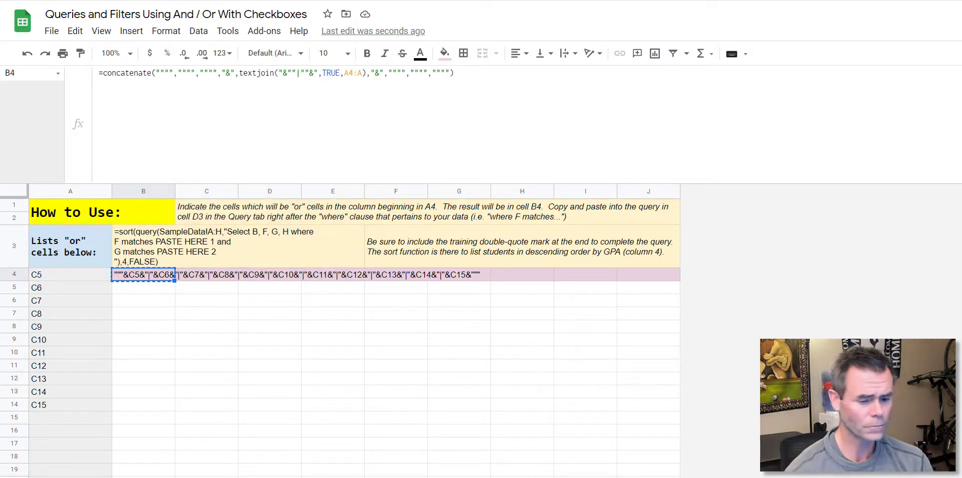
# - Compare the sorted filter formula in the Filter sheet's cell D3 with the query formula in the Query sheet's D3
pyautogui.click(150, 477)
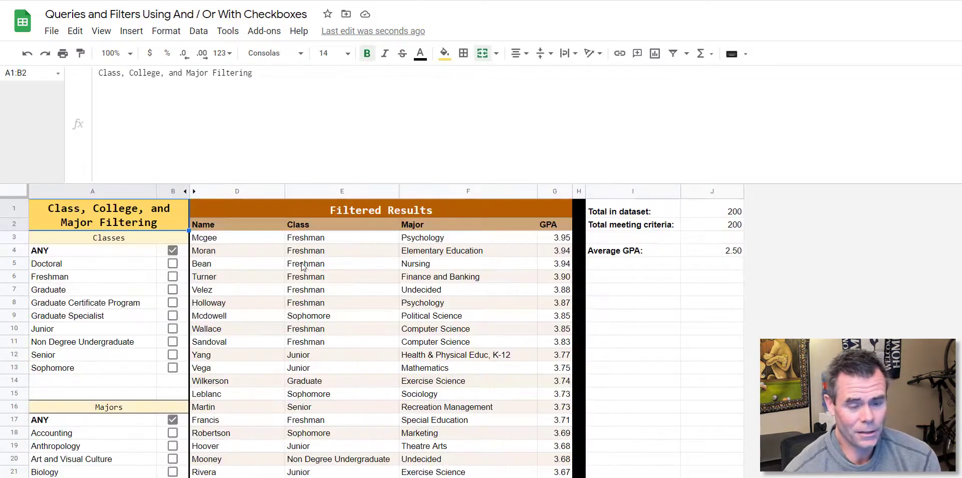
pyautogui.moveTo(313, 185); pyautogui.dragTo(313, 80)
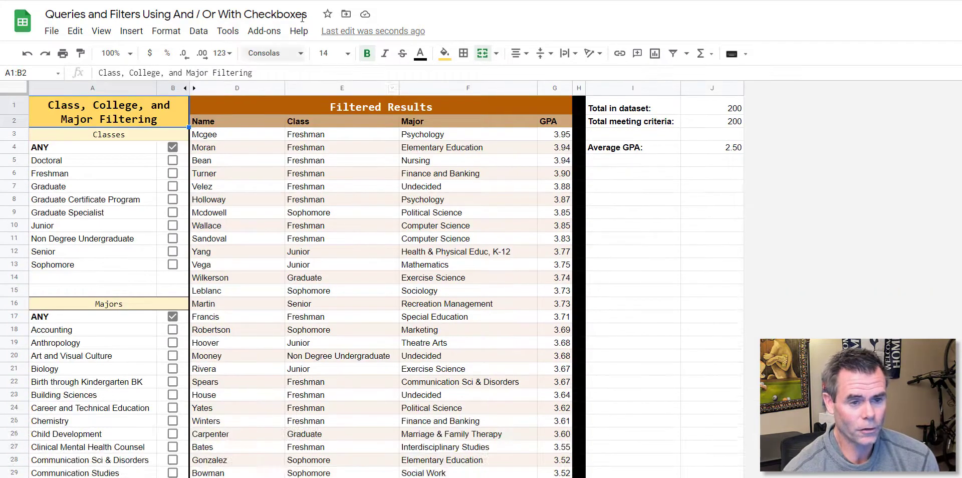
pyautogui.click(230, 132)
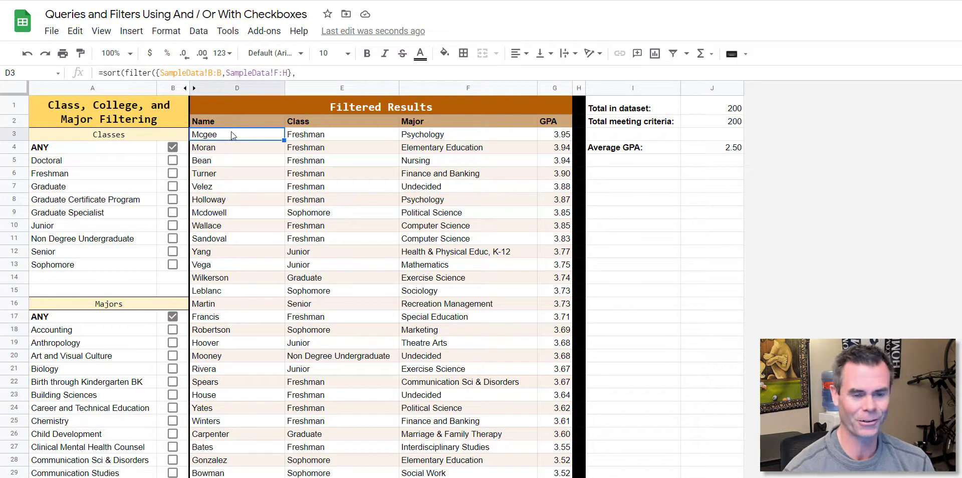
pyautogui.moveTo(243, 82); pyautogui.dragTo(257, 171)
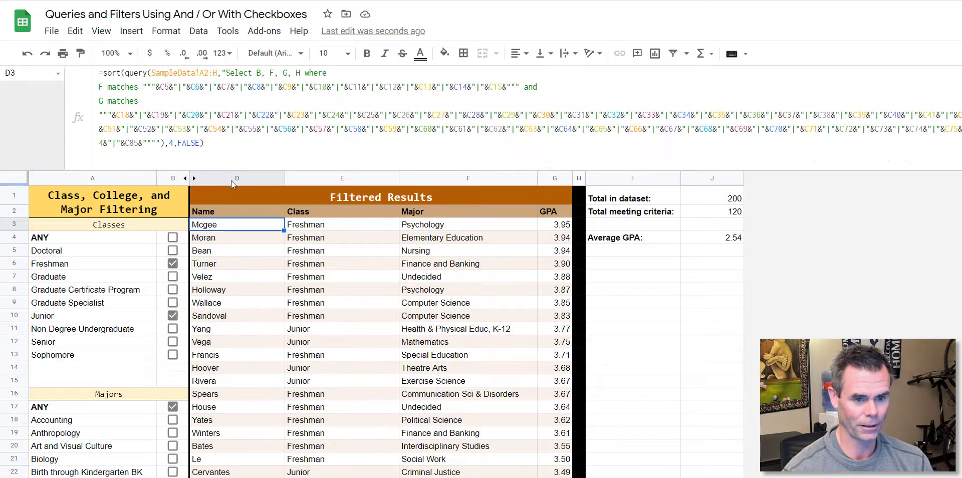
pyautogui.moveTo(232, 169); pyautogui.dragTo(223, 149)
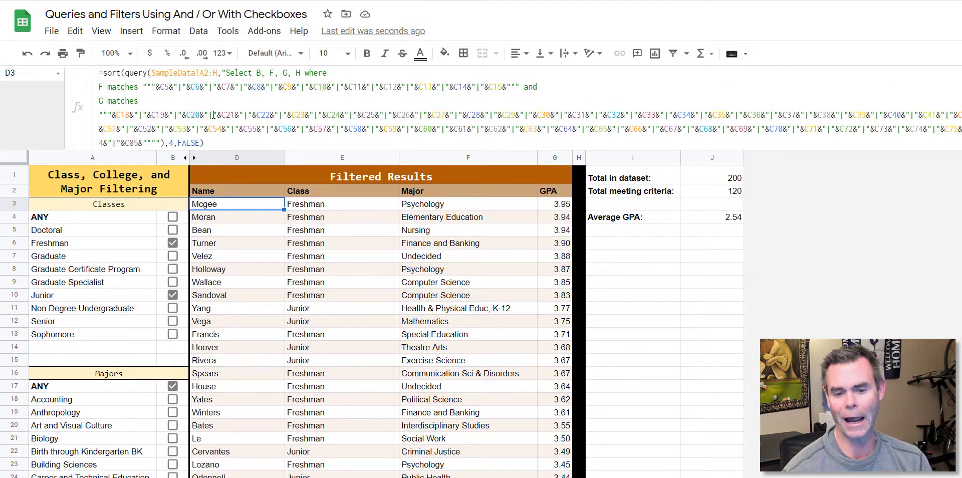
# - Highlight the dataset totals and average GPA in I1:J4 on the Query sheet, and shrink the formula display to one line
pyautogui.moveTo(634, 179); pyautogui.dragTo(695, 221)
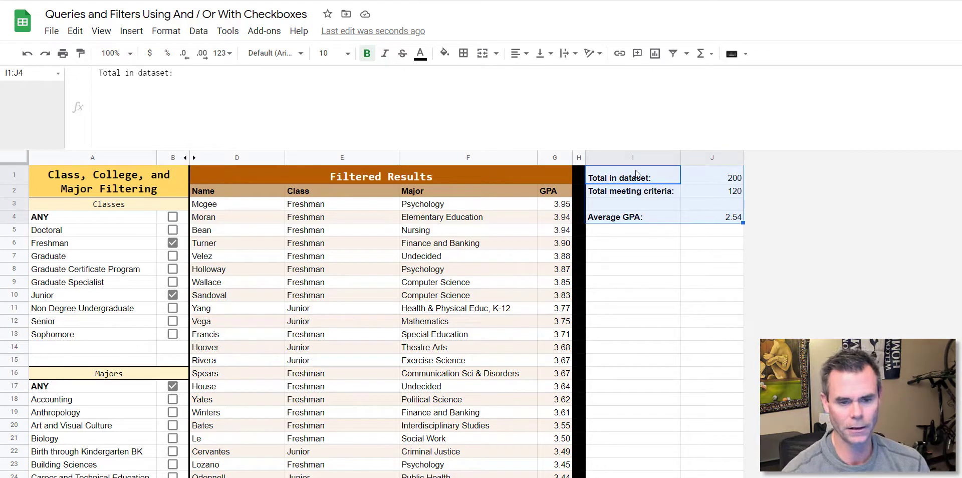
pyautogui.moveTo(288, 141); pyautogui.dragTo(355, 25)
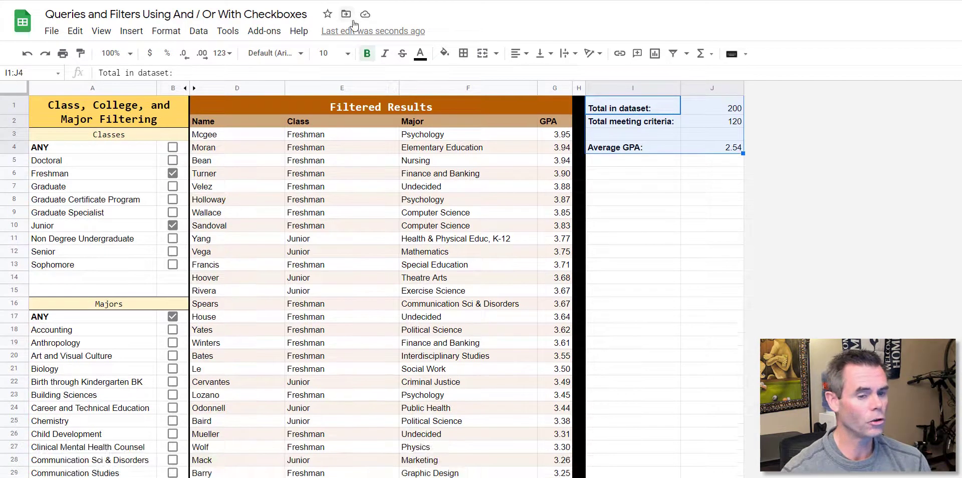
pyautogui.click(246, 109)
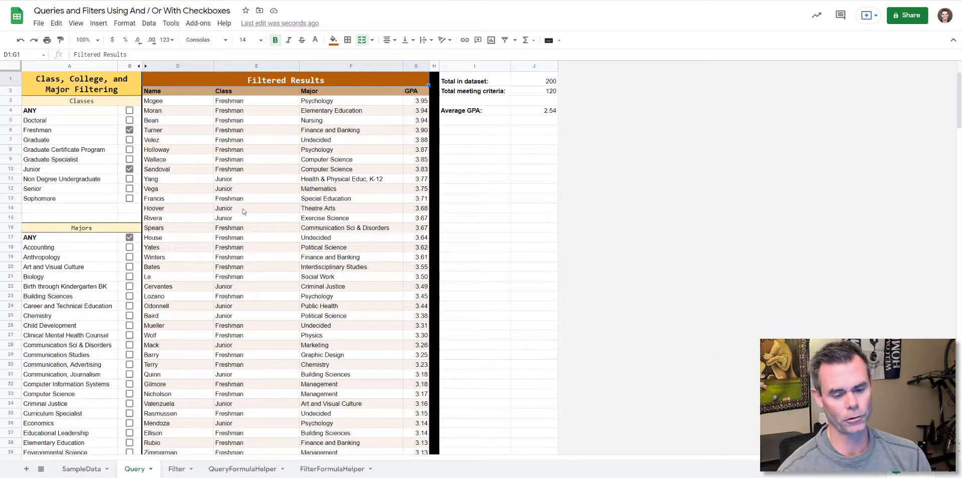
# - Unhide helper column C on both the Filter and Query sheets
pyautogui.click(173, 471)
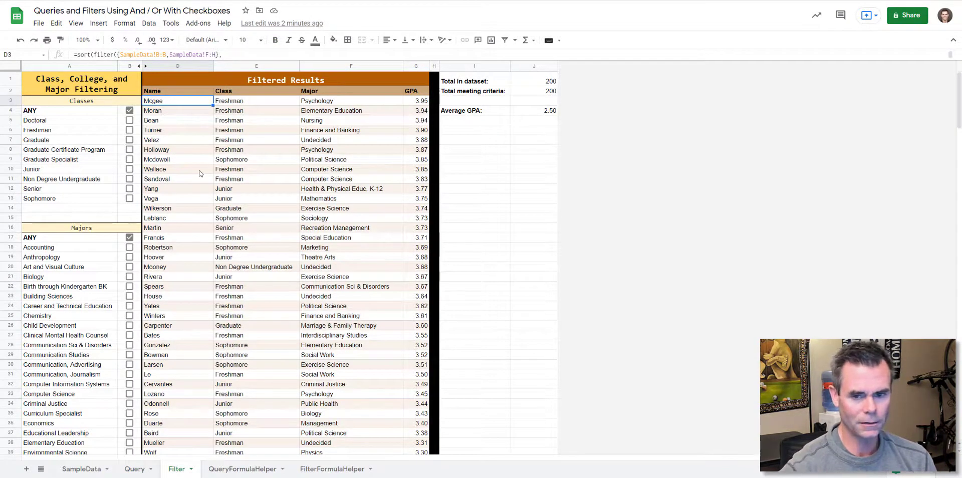
pyautogui.click(142, 65)
pyautogui.click(135, 469)
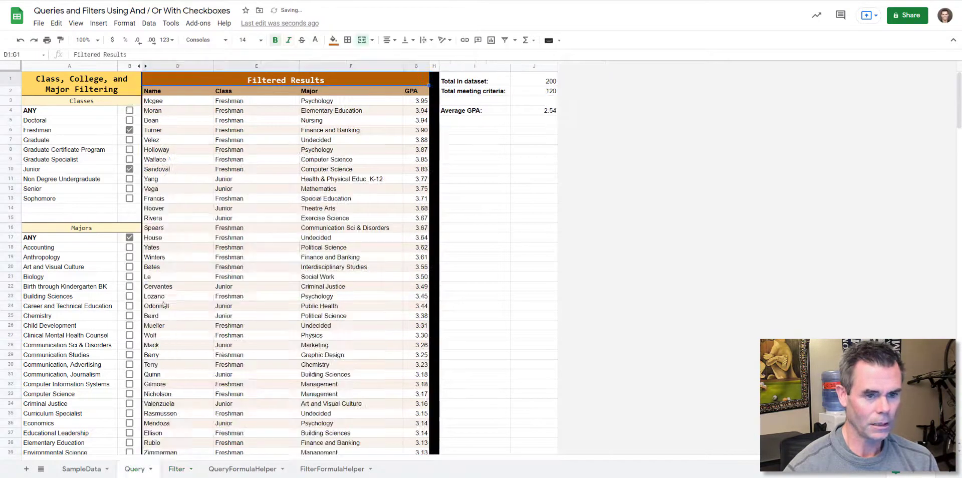
pyautogui.click(146, 66)
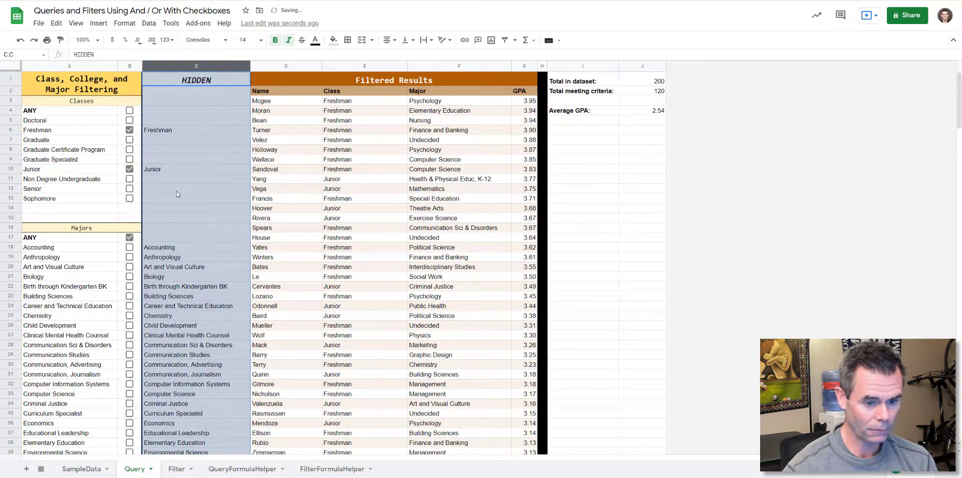
# - Examine the substitute formulas in C18 and C68 of the Query sheet, including how the parentheses in Nursing (RN to BSN) are escaped
pyautogui.scroll(-3, 178, 193)
pyautogui.click(173, 174)
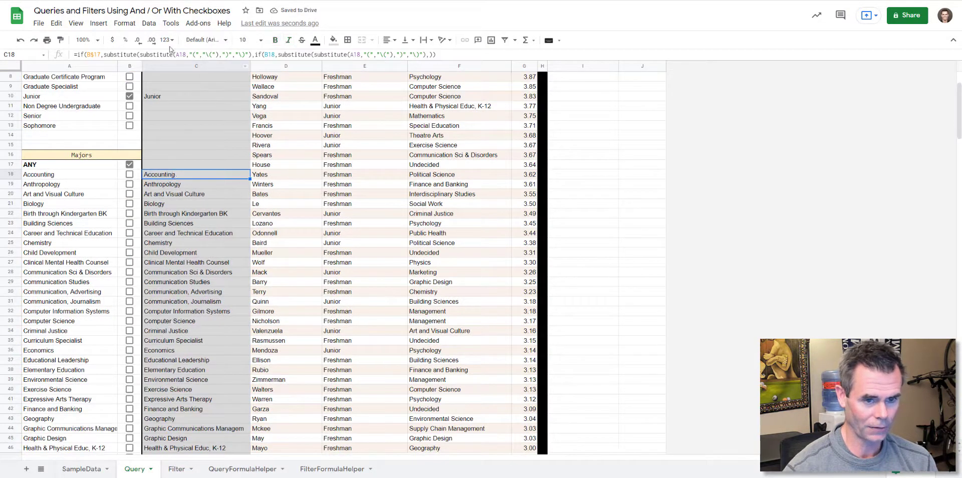
pyautogui.scroll(-15, 191, 264)
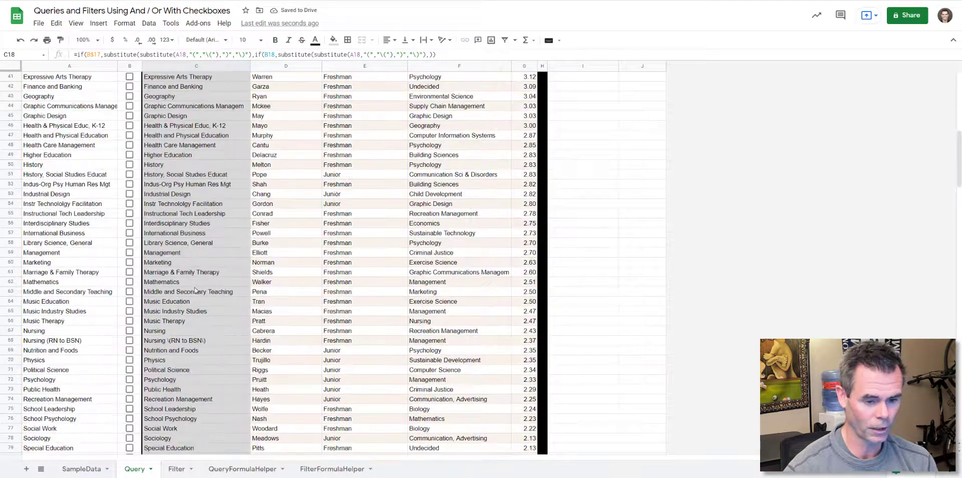
pyautogui.click(203, 224)
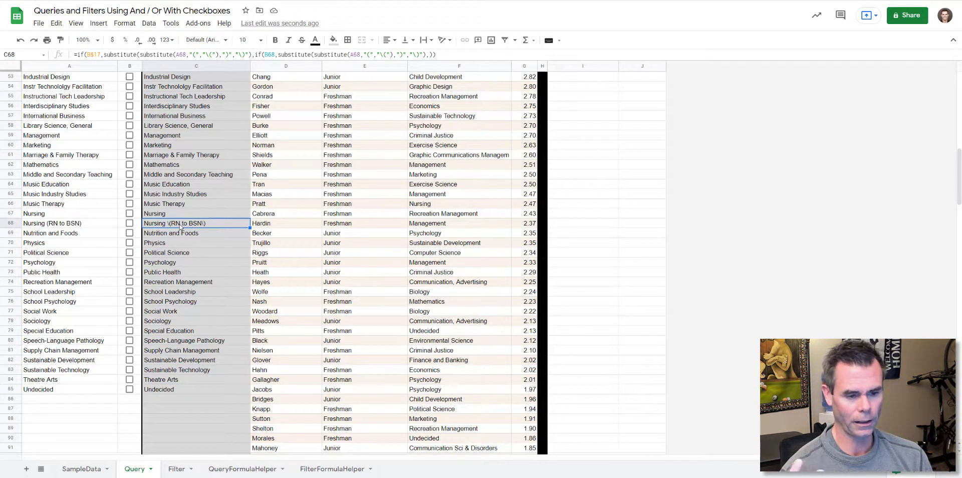
# - Widen helper column C on the Filter sheet to show the full names, and examine the if formulas in C5 and C18
pyautogui.click(175, 471)
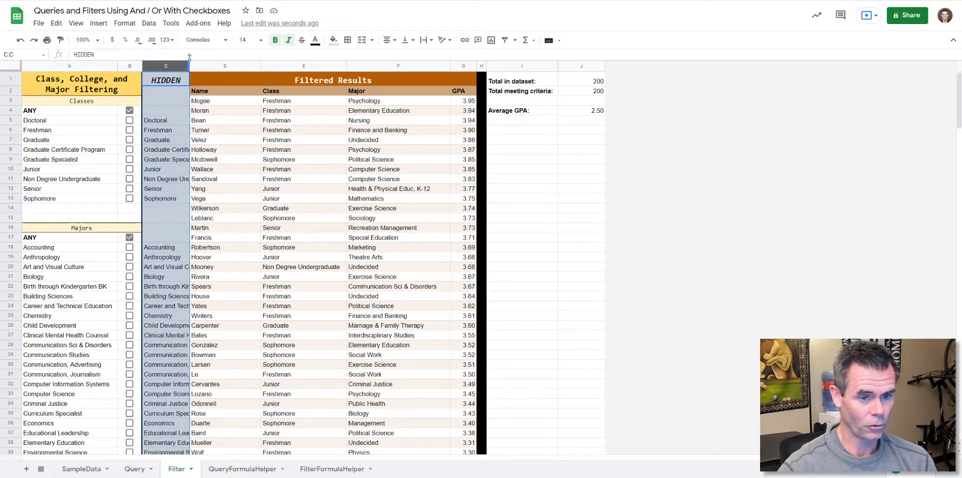
pyautogui.moveTo(189, 65); pyautogui.dragTo(255, 74)
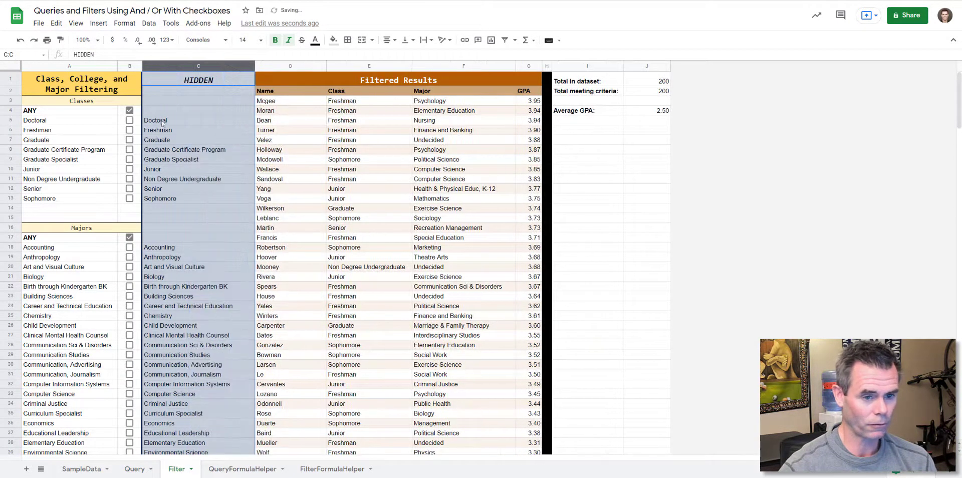
pyautogui.click(162, 122)
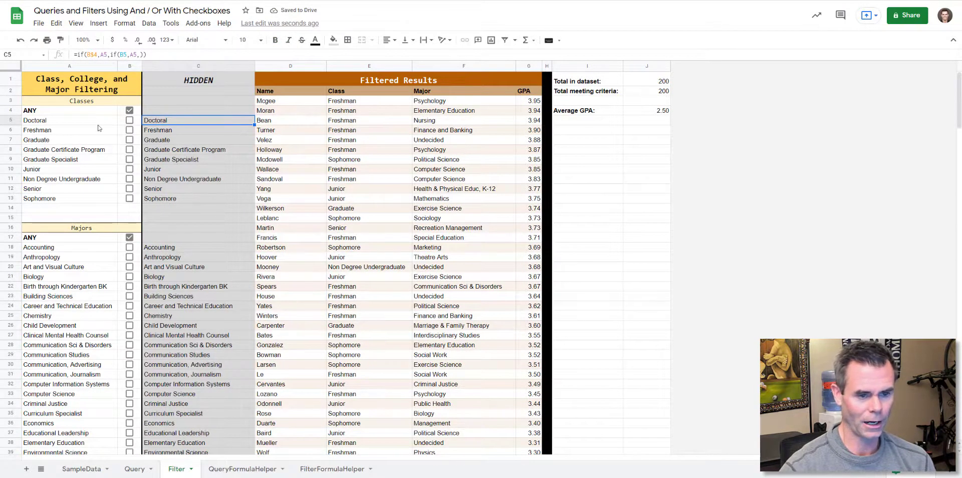
pyautogui.scroll(-2, 168, 173)
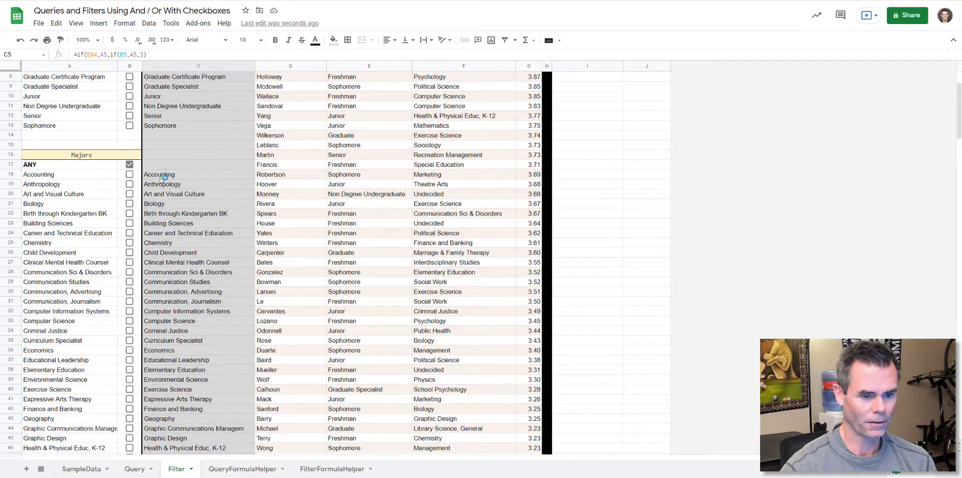
pyautogui.click(161, 176)
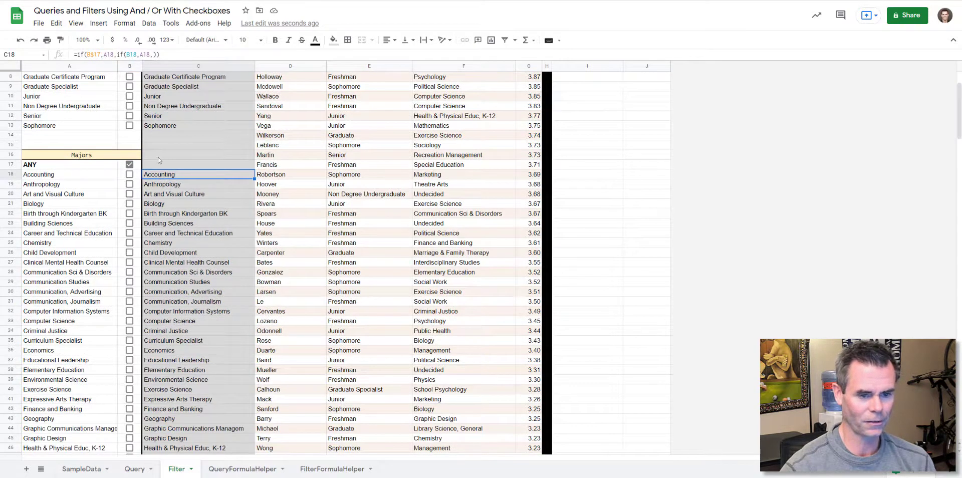
pyautogui.scroll(2, 168, 238)
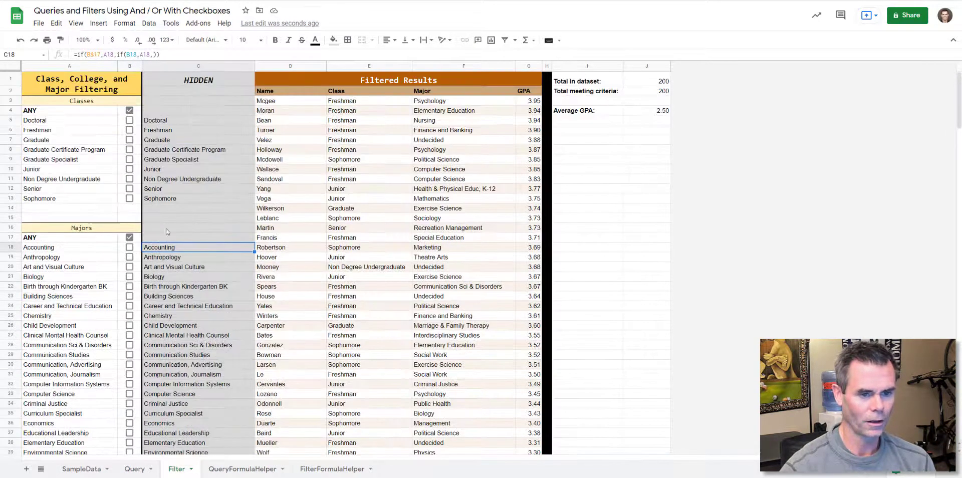
pyautogui.click(162, 122)
pyautogui.click(172, 251)
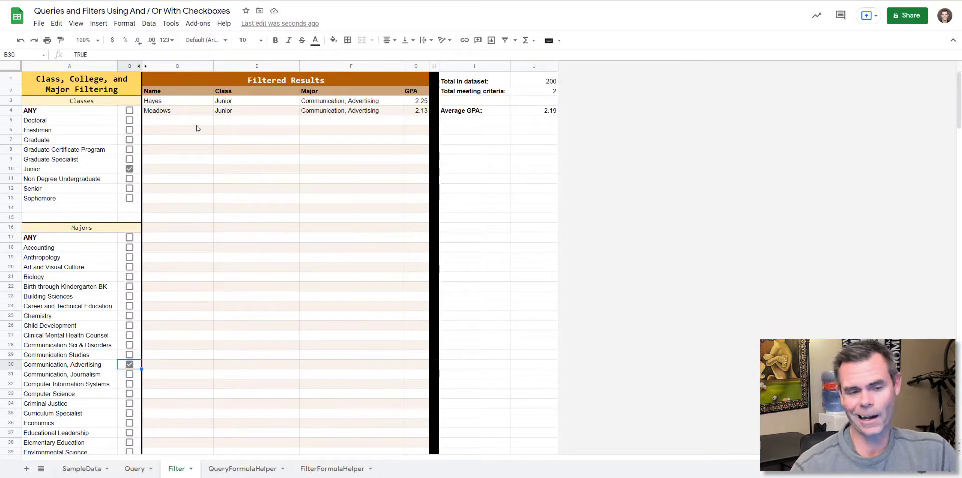
# - Enlarge the formula display to show the whole filter formula in the Filter sheet's D3, and point out the plus signs between conditions
pyautogui.click(176, 102)
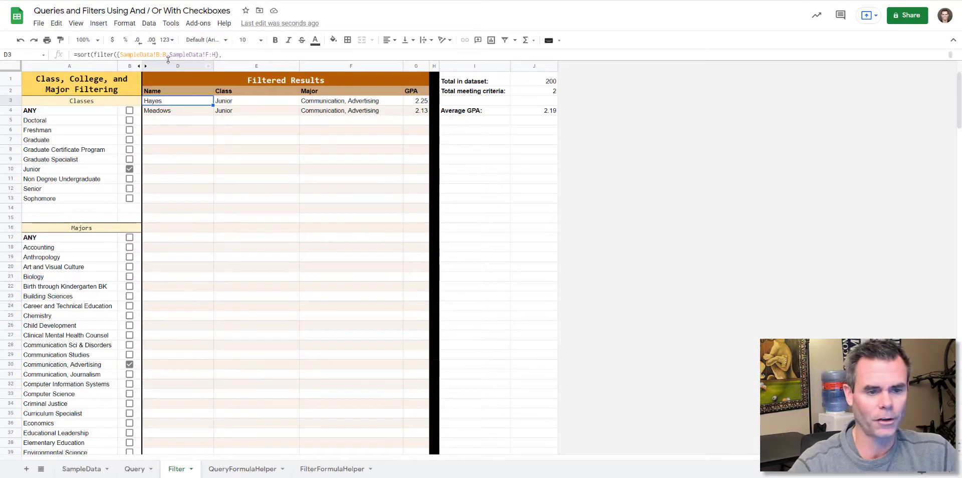
pyautogui.moveTo(168, 60); pyautogui.dragTo(177, 179)
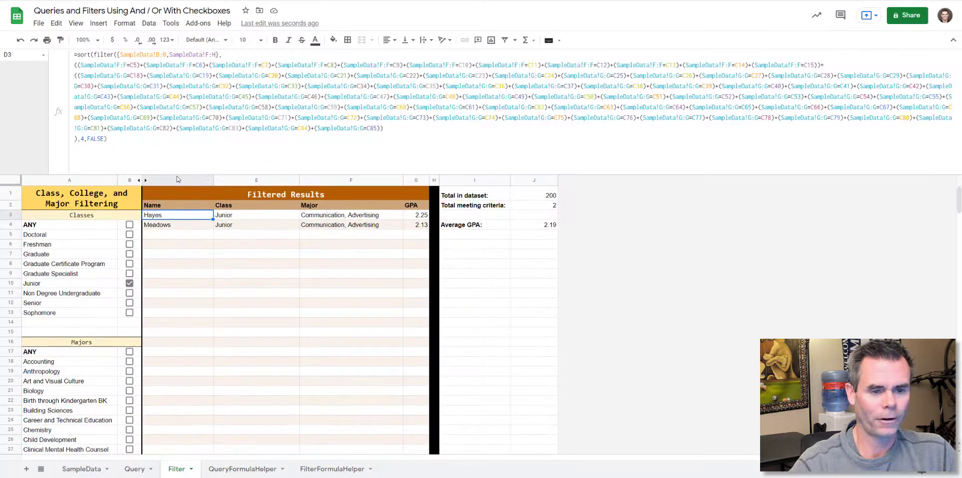
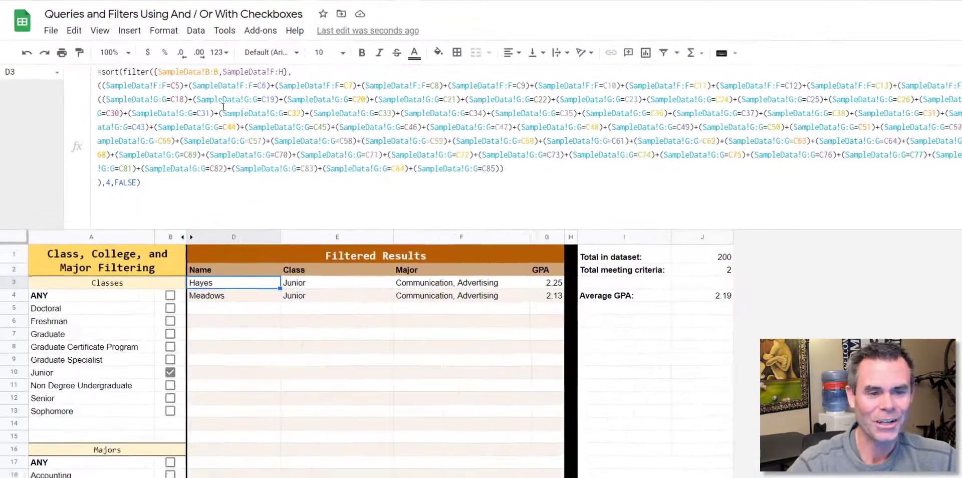
pyautogui.doubleClick(190, 87)
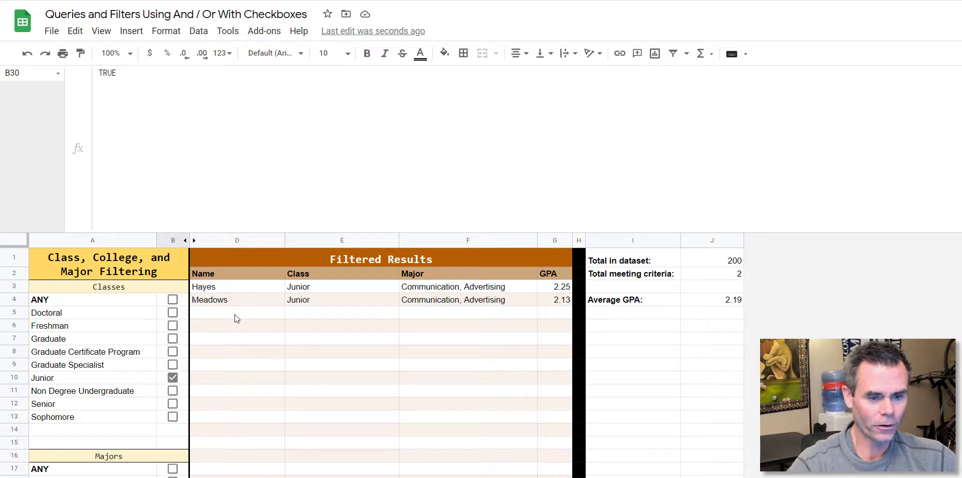
# - Highlight the "|" separator between C5 and C6 in the query formula of the Query sheet's cell D3
pyautogui.click(234, 288)
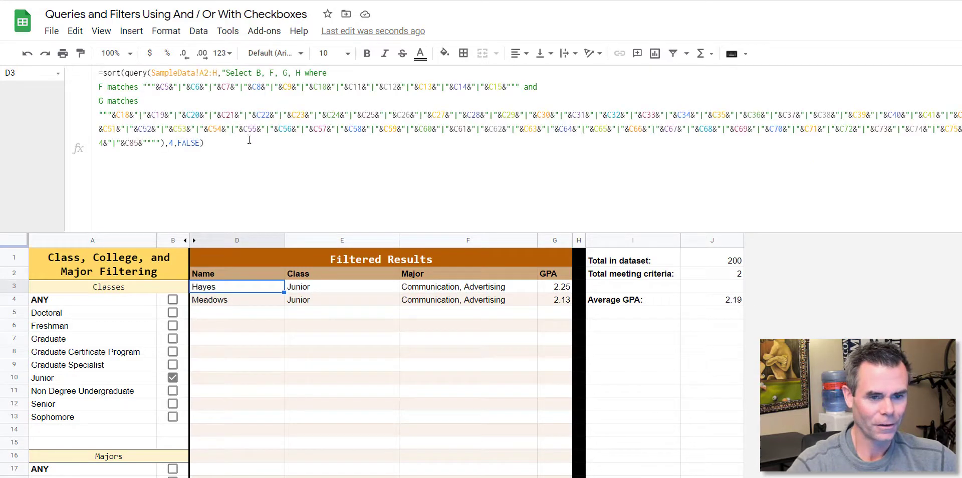
pyautogui.click(185, 87)
pyautogui.press('Left')
pyautogui.press('Left')
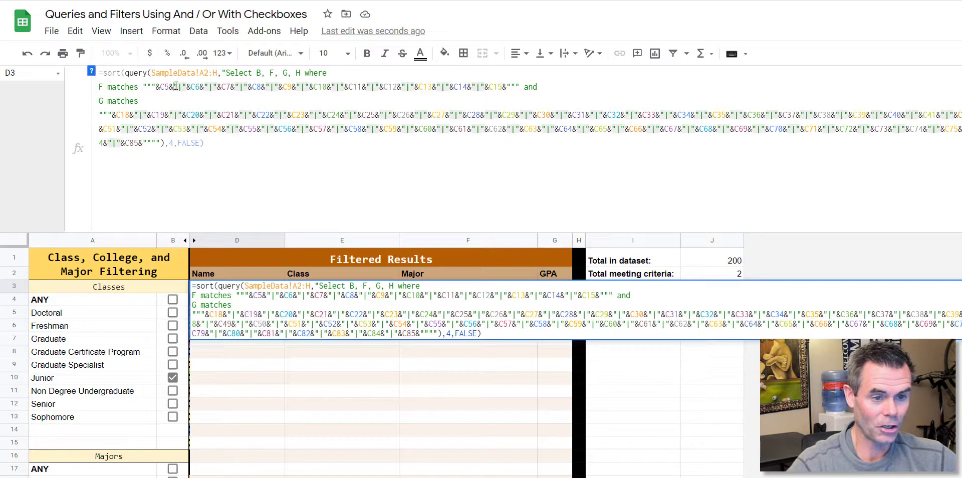
pyautogui.hotkey('shift', 'Right')
pyautogui.hotkey('shift', 'Right')
pyautogui.hotkey('shift', 'Right')
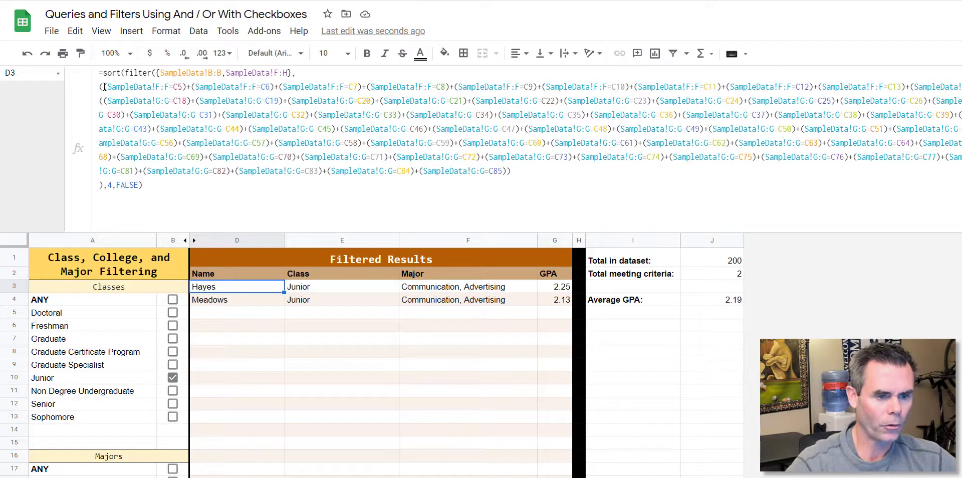
# - Point out the first class condition, its enclosing parentheses and the plus sign in the Filter sheet's D3, and select SampleData's Class column
pyautogui.moveTo(104, 87); pyautogui.dragTo(187, 87)
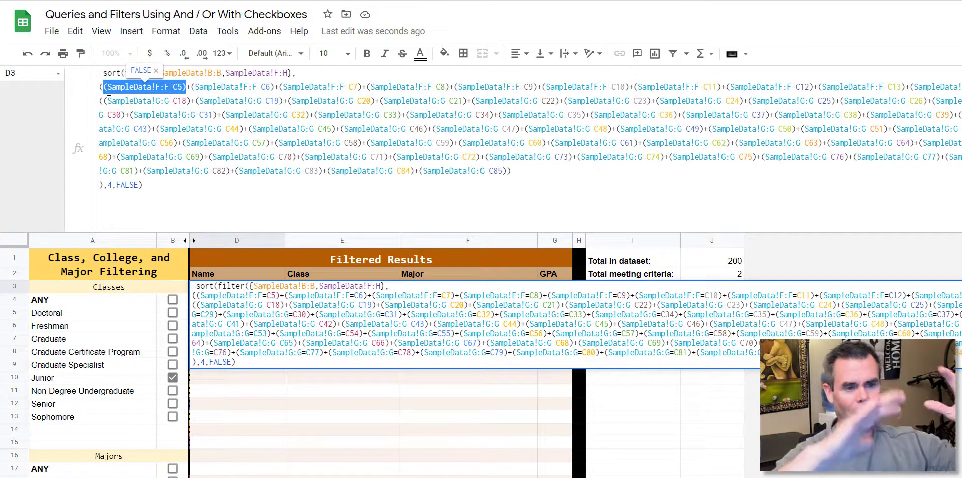
pyautogui.click(148, 107)
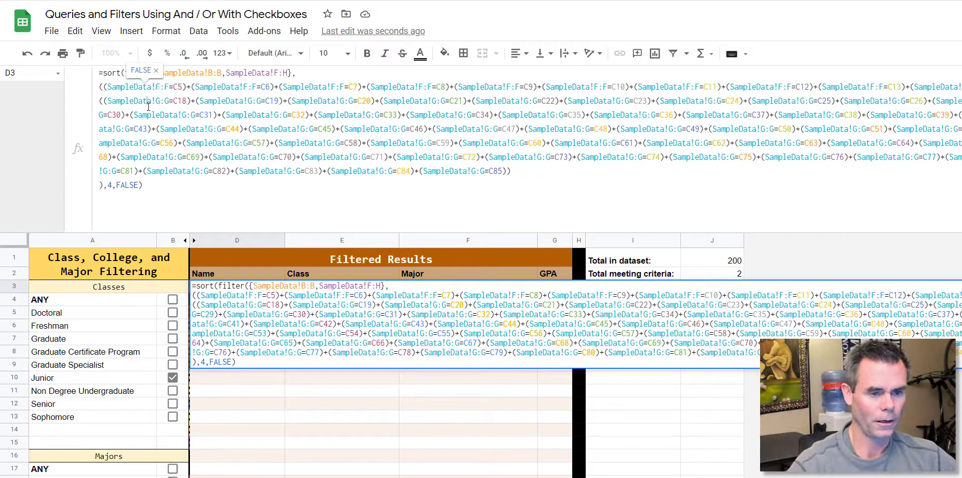
pyautogui.click(101, 87)
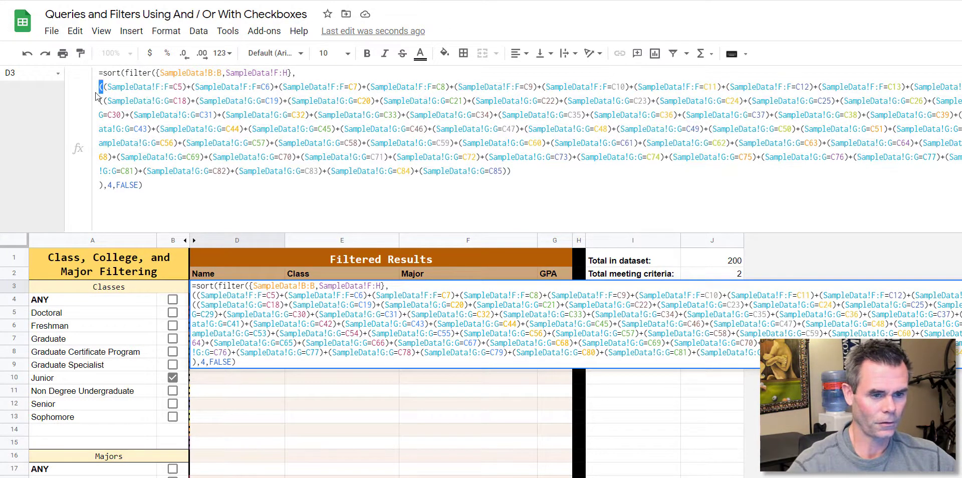
pyautogui.click(101, 184)
pyautogui.moveTo(104, 87); pyautogui.dragTo(186, 90)
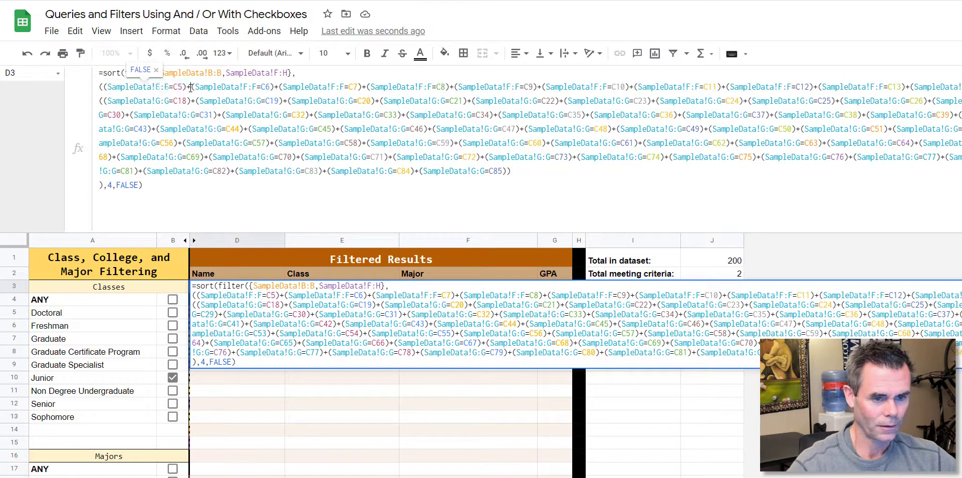
pyautogui.doubleClick(188, 87)
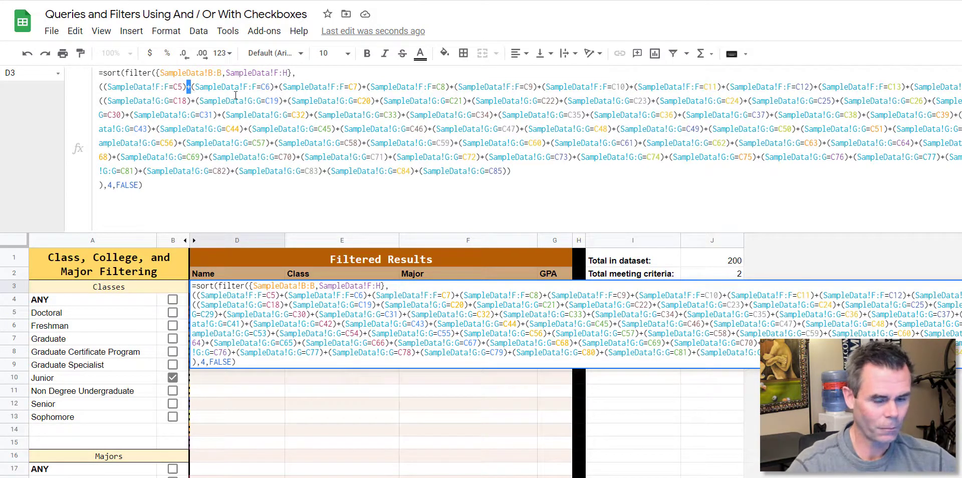
pyautogui.click(178, 88)
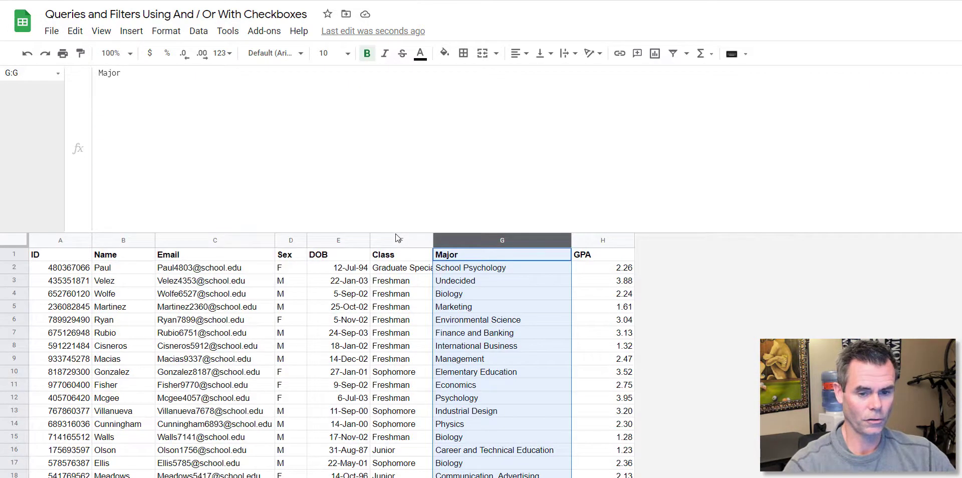
pyautogui.click(395, 235)
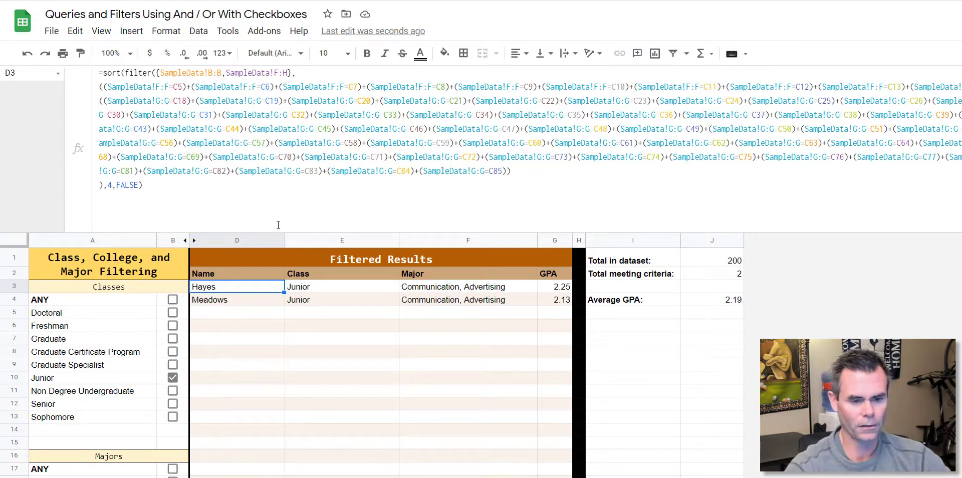
# - Shrink the formula display and highlight query(SampleData!A2:H and the selected columns B, F, G, H in the Query sheet's D3
pyautogui.moveTo(296, 233); pyautogui.dragTo(299, 83)
pyautogui.click(261, 199)
pyautogui.click(245, 136)
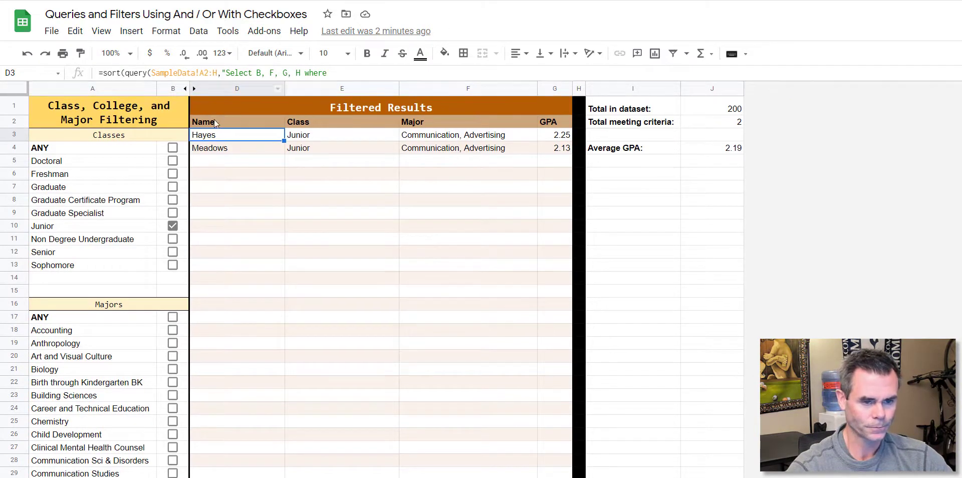
pyautogui.click(128, 73)
pyautogui.moveTo(125, 72); pyautogui.dragTo(218, 72)
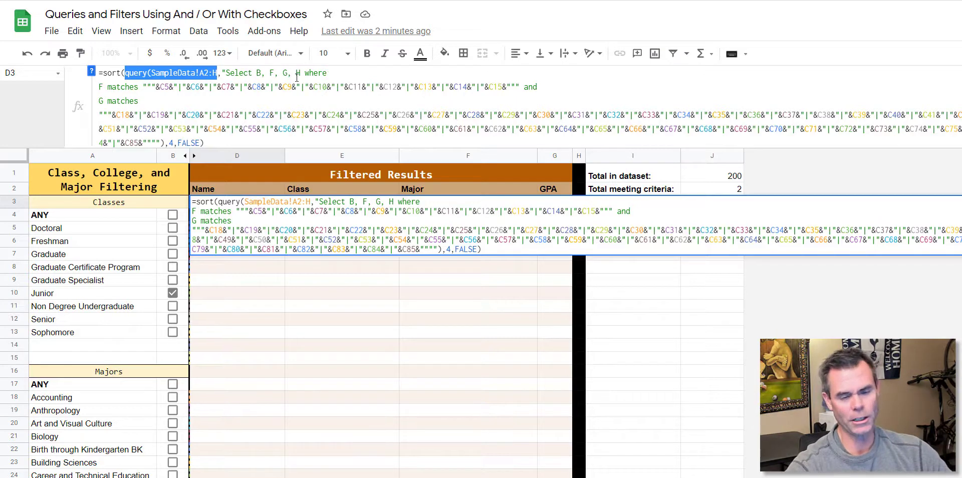
pyautogui.moveTo(301, 73); pyautogui.dragTo(257, 73)
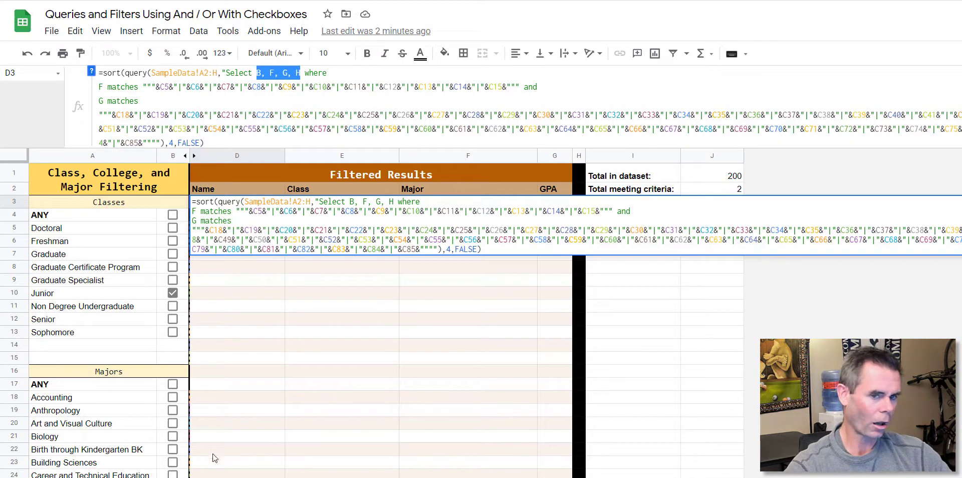
pyautogui.press('Escape')
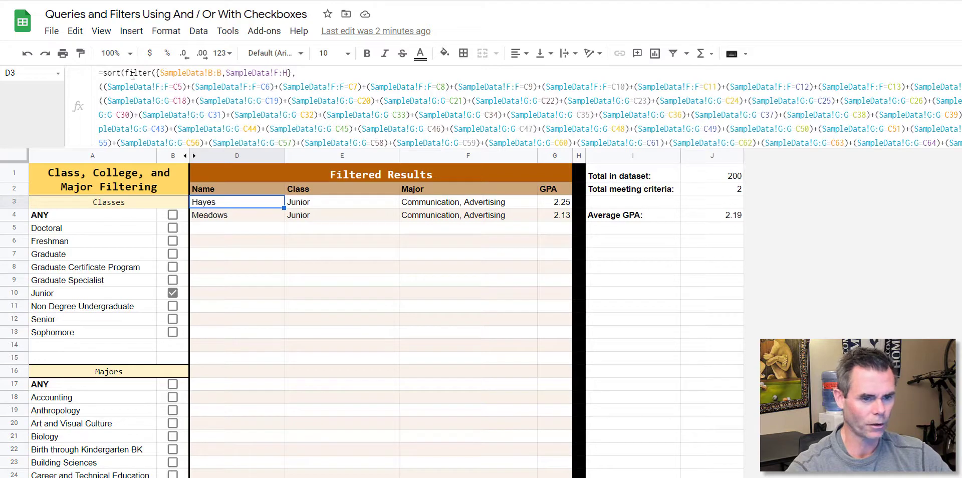
# - Highlight the ranges SampleData!B:B and SampleData!F:H, the comma between them and the enclosing braces in the Filter sheet's D3
pyautogui.moveTo(156, 73); pyautogui.dragTo(223, 74)
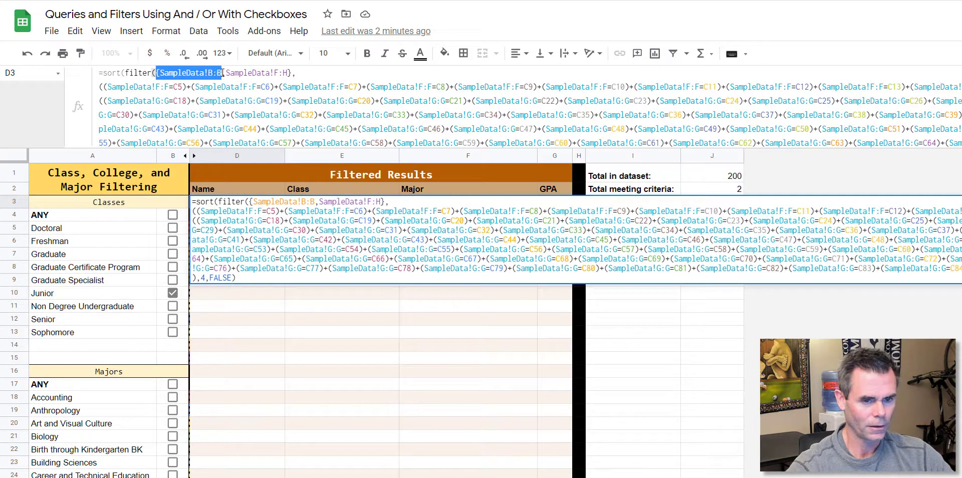
pyautogui.click(157, 73)
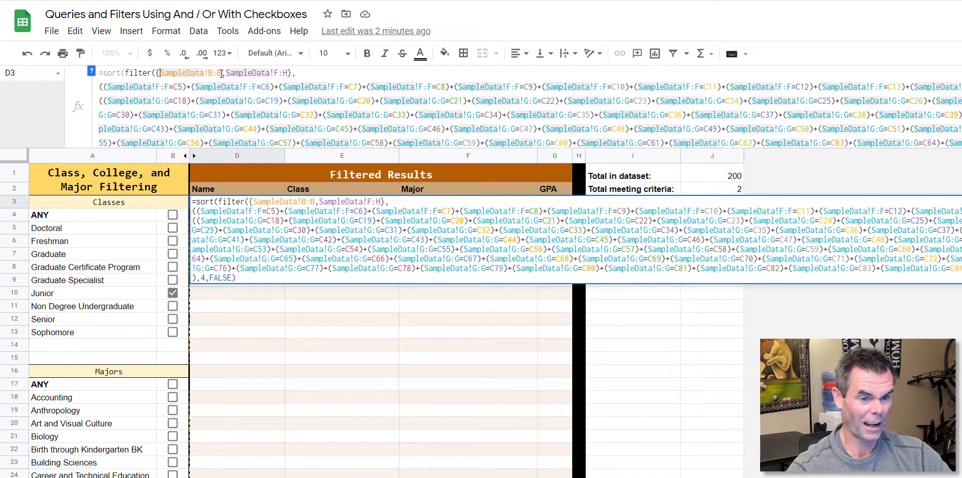
pyautogui.moveTo(226, 72); pyautogui.dragTo(289, 73)
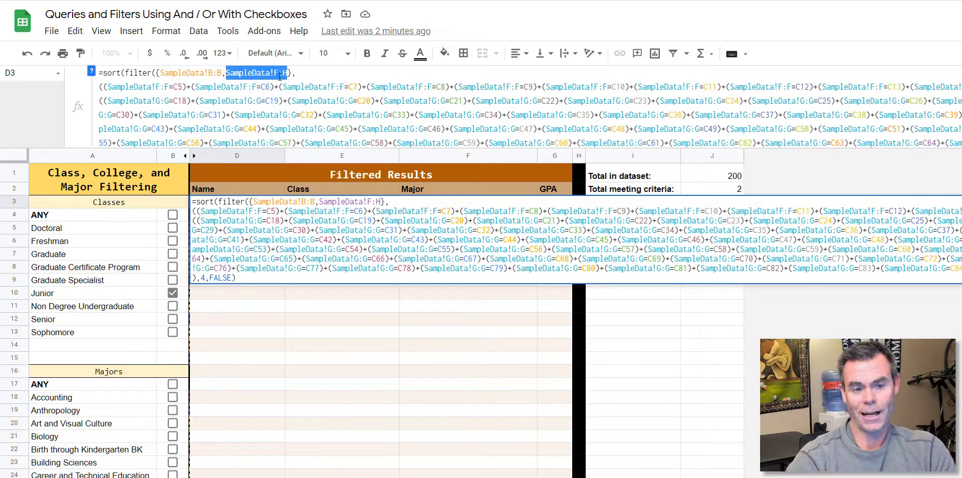
pyautogui.click(279, 73)
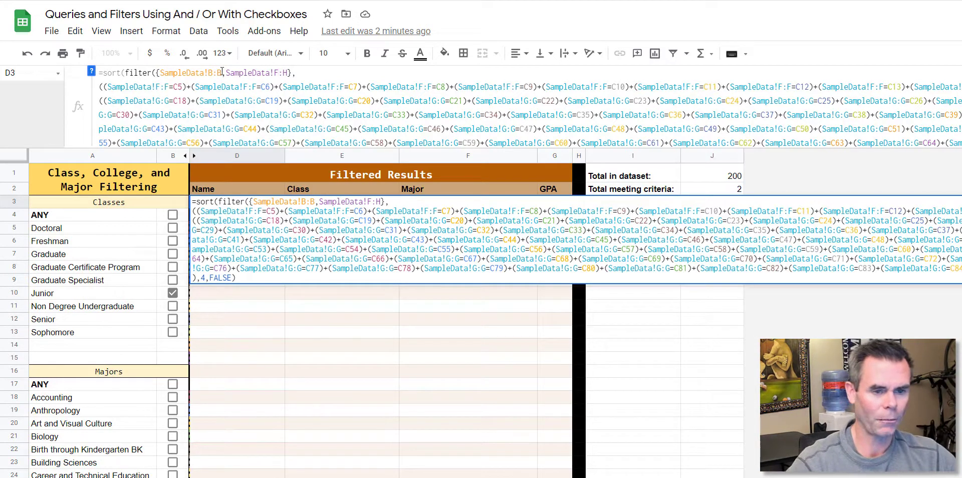
pyautogui.moveTo(227, 72); pyautogui.dragTo(222, 72)
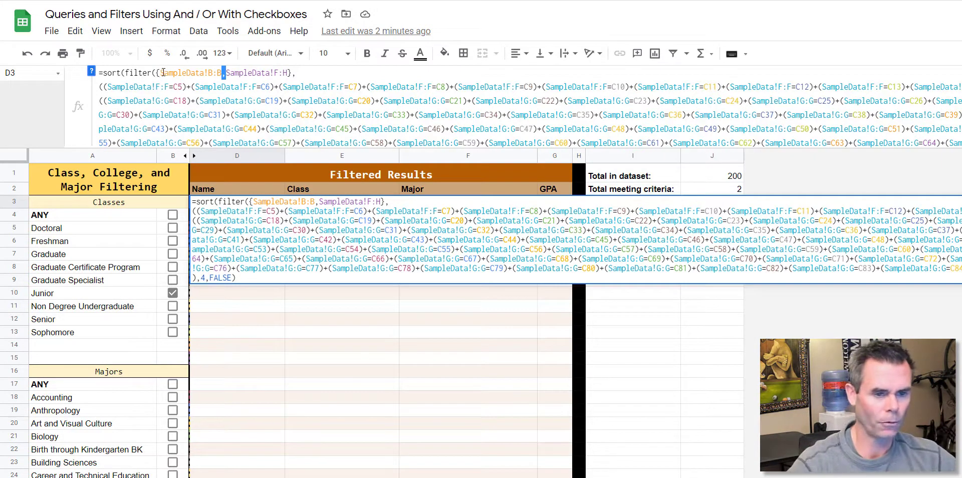
pyautogui.click(157, 73)
pyautogui.click(289, 73)
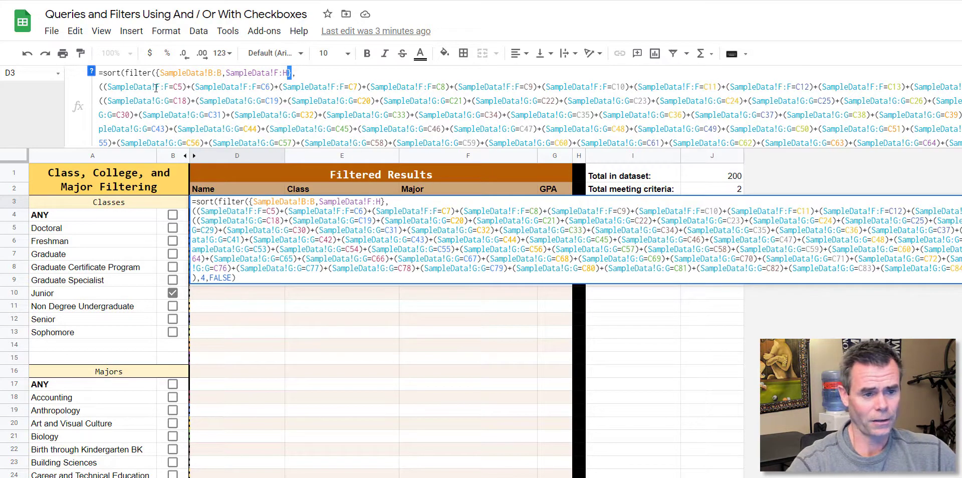
# - Highlight the condition SampleData!F:F=C5 in the Filter sheet's D3, and leave the formula unedited
pyautogui.moveTo(107, 87); pyautogui.dragTo(185, 86)
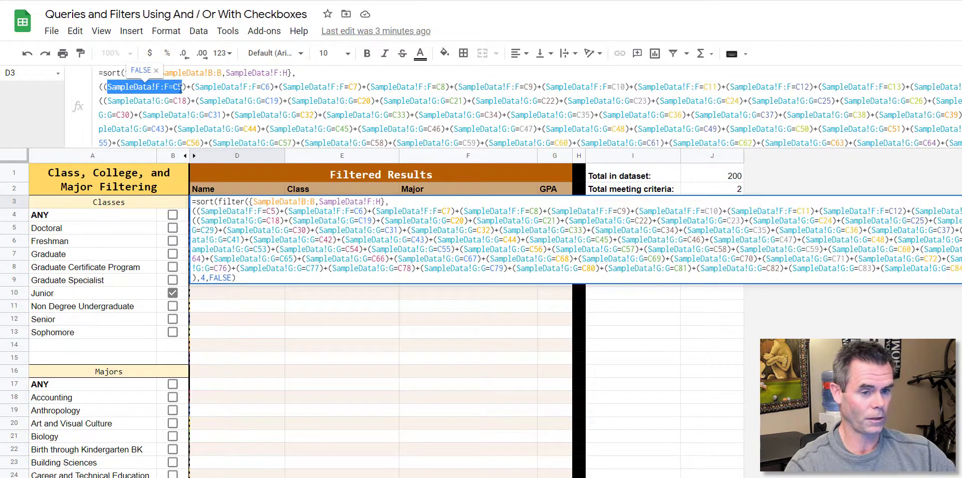
pyautogui.click(95, 239)
pyautogui.press('Down')
pyautogui.click(218, 203)
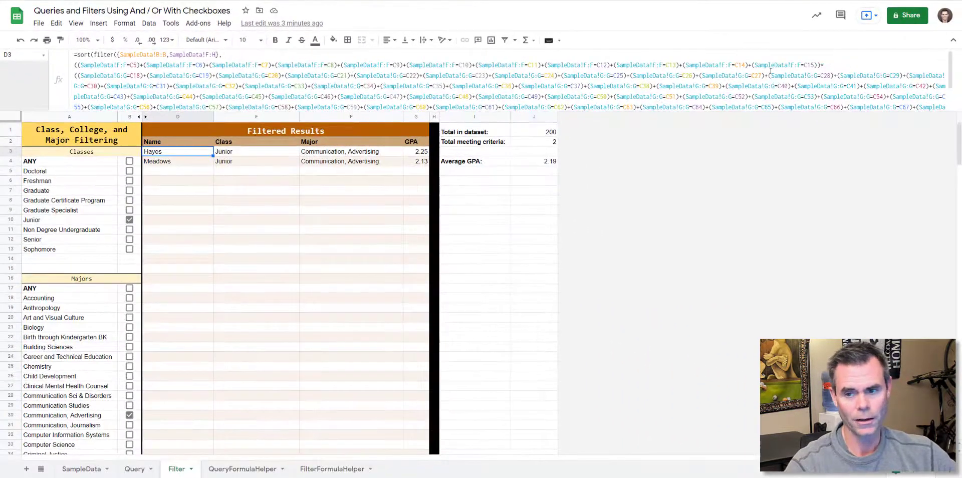
# - Highlight the asterisk joining the two condition groups, enlarge the formula display, and select the whole block of major conditions from C18 to C85
pyautogui.doubleClick(827, 66)
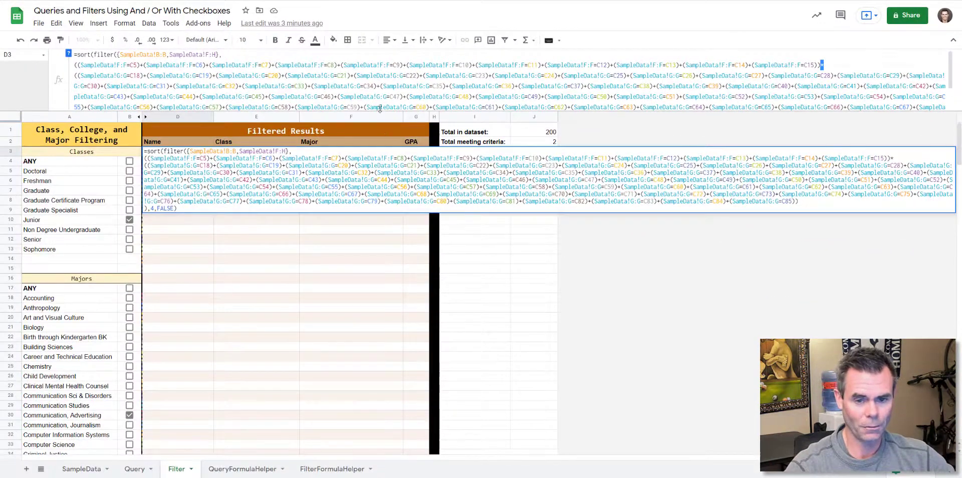
pyautogui.moveTo(386, 121); pyautogui.dragTo(391, 192)
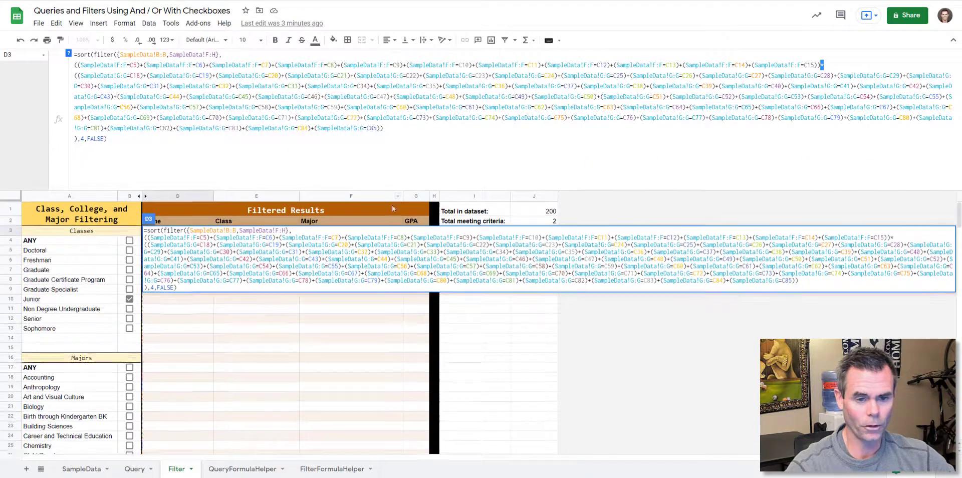
pyautogui.click(385, 127)
pyautogui.moveTo(279, 109); pyautogui.dragTo(72, 76)
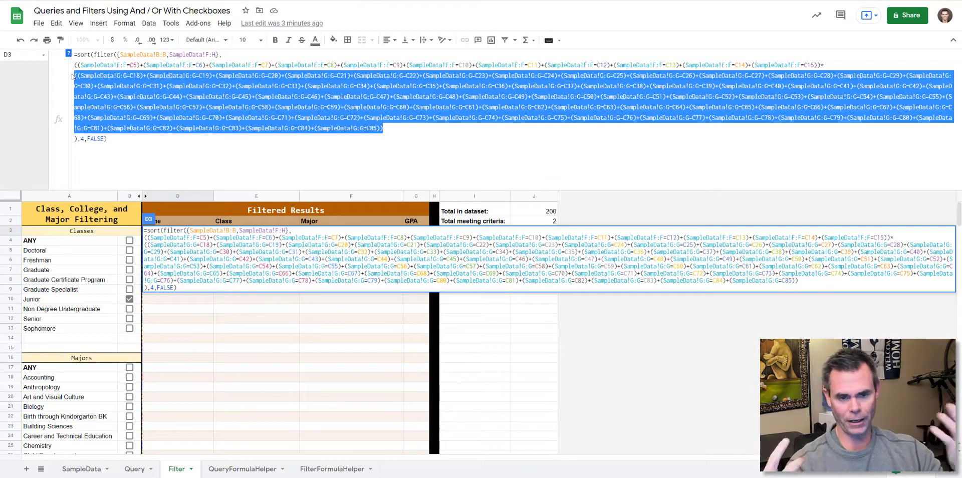
# - Highlight the "|" separator between C53 and C54 in the Query sheet's D3 formula for comparison
pyautogui.click(134, 468)
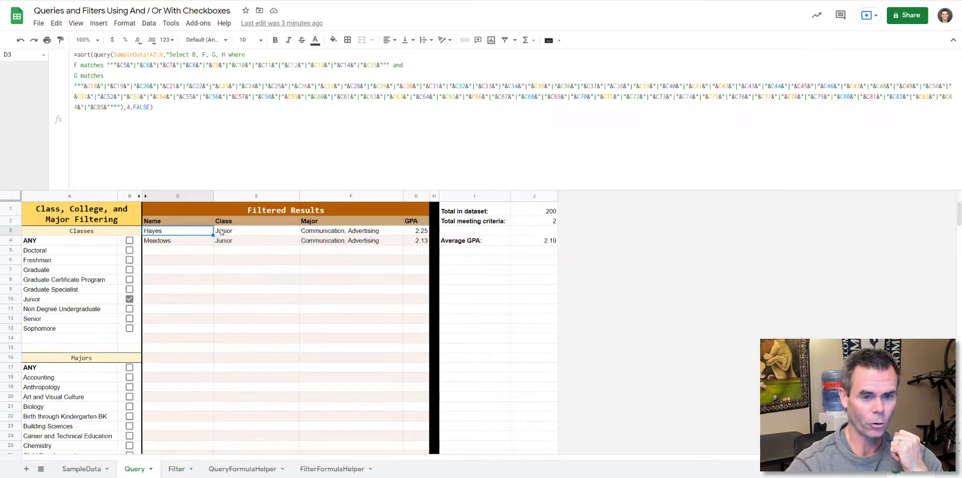
pyautogui.doubleClick(152, 95)
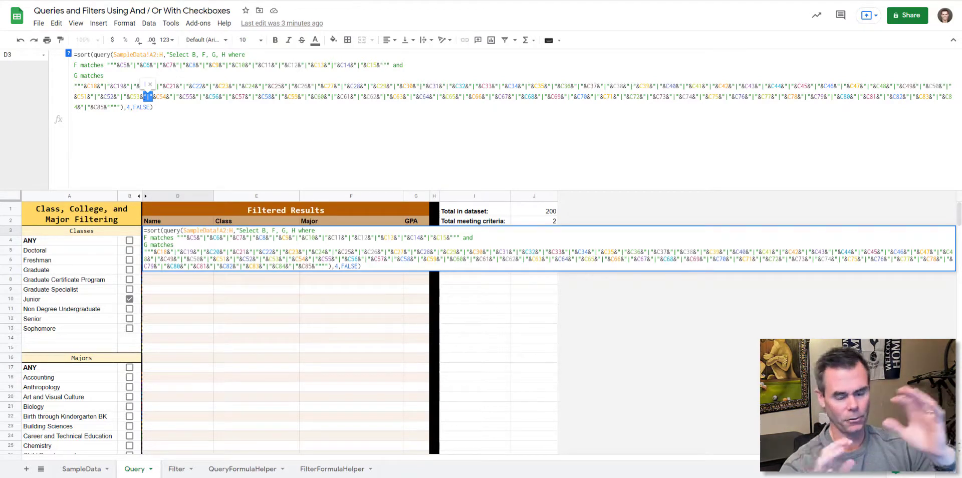
pyautogui.click(163, 93)
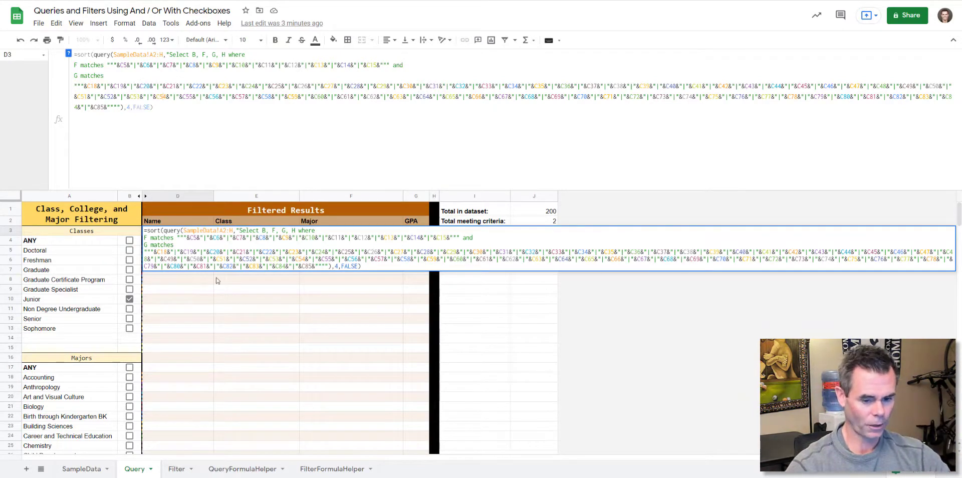
# - Highlight the repeated SampleData!G:G range before C83 and the C84 reference among the major conditions in the Filter sheet's D3
pyautogui.click(177, 469)
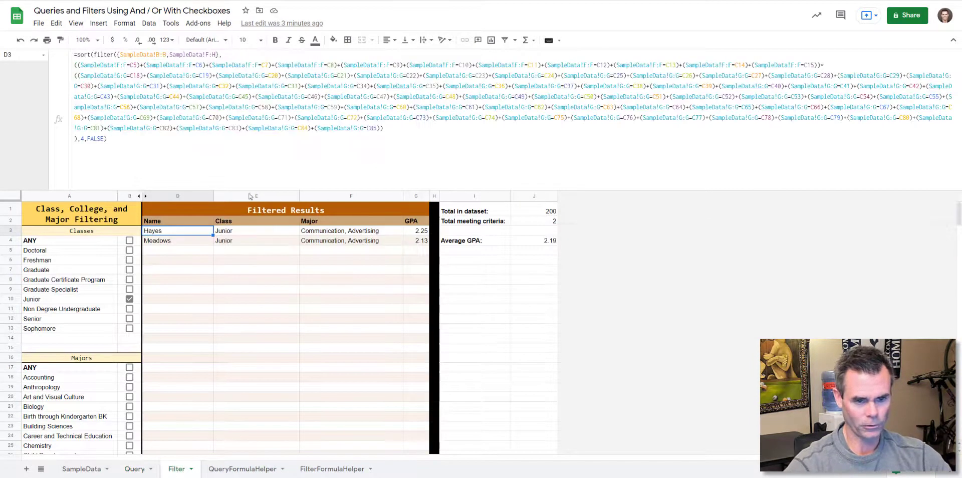
pyautogui.click(226, 128)
pyautogui.hotkey('shift', 'Left')
pyautogui.hotkey('shift', 'Left')
pyautogui.hotkey('shift', 'Left')
pyautogui.hotkey('shift', 'Left')
pyautogui.hotkey('shift', 'Left')
pyautogui.hotkey('shift', 'Left')
pyautogui.hotkey('shift', 'Left')
pyautogui.hotkey('shift', 'Left')
pyautogui.hotkey('shift', 'Left')
pyautogui.hotkey('shift', 'Left')
pyautogui.hotkey('shift', 'Left')
pyautogui.hotkey('shift', 'Left')
pyautogui.hotkey('shift', 'Left')
pyautogui.hotkey('shift', 'Left')
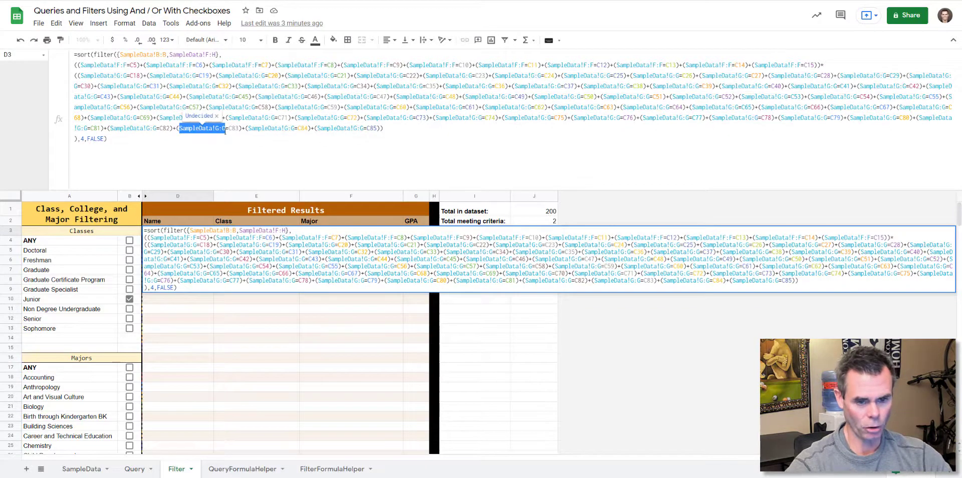
pyautogui.moveTo(226, 127); pyautogui.dragTo(308, 128)
pyautogui.click(250, 129)
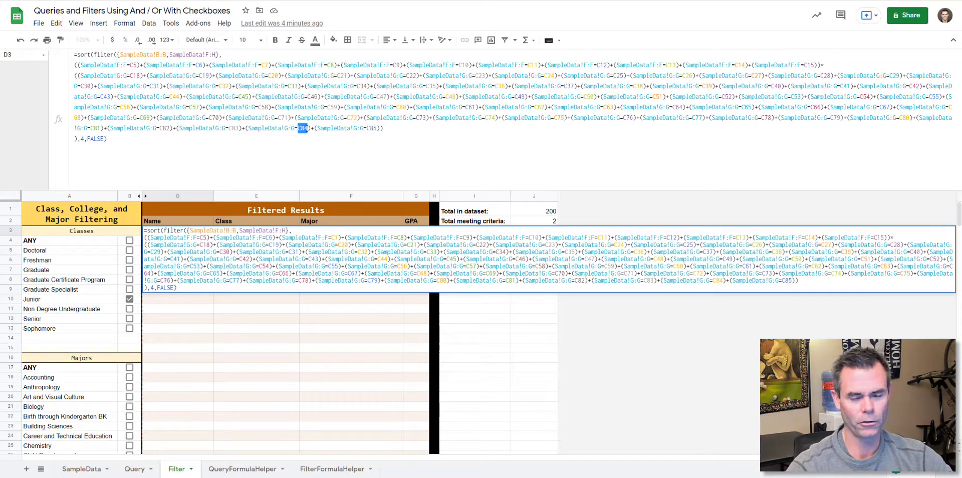
# - Highlight the sort arguments ,4,FALSE at the end of the filter formula, and shrink the formula display to one line
pyautogui.moveTo(78, 140); pyautogui.dragTo(108, 140)
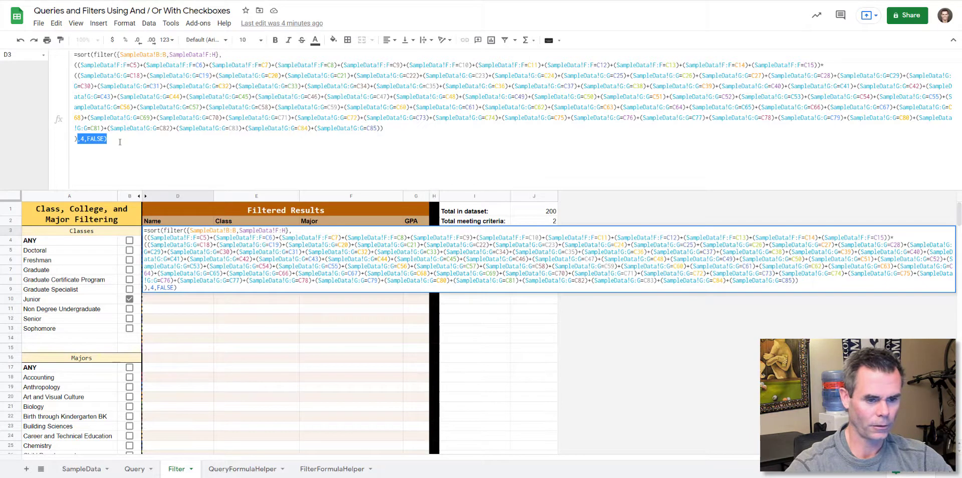
pyautogui.click(153, 108)
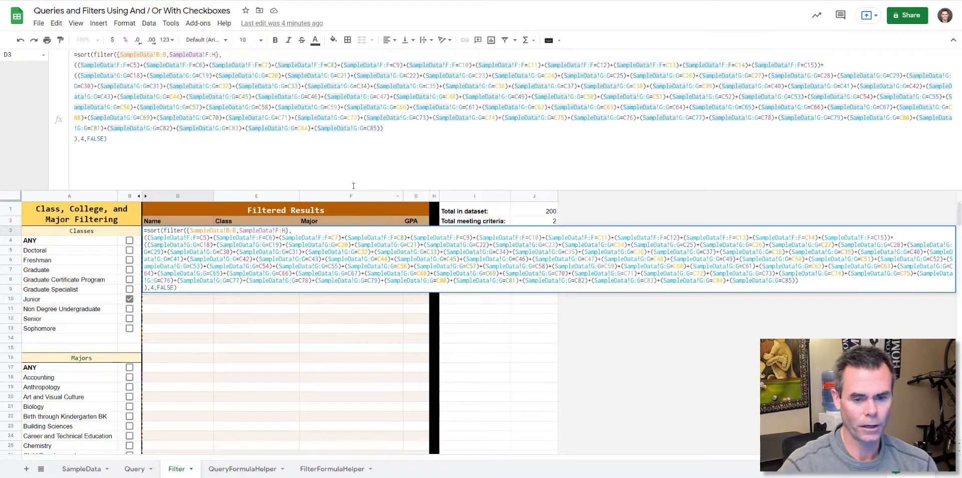
pyautogui.moveTo(338, 189); pyautogui.dragTo(338, 61)
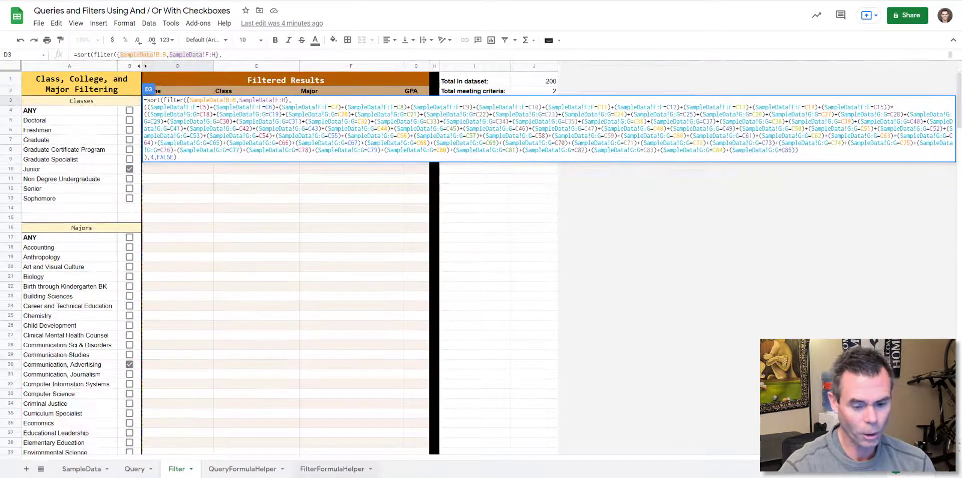
# - Examine the list of "or" cells and formula in B4 of QueryFormulaHelper, and the textjoin formula in B5 of FilterFormulaHelper
pyautogui.click(247, 469)
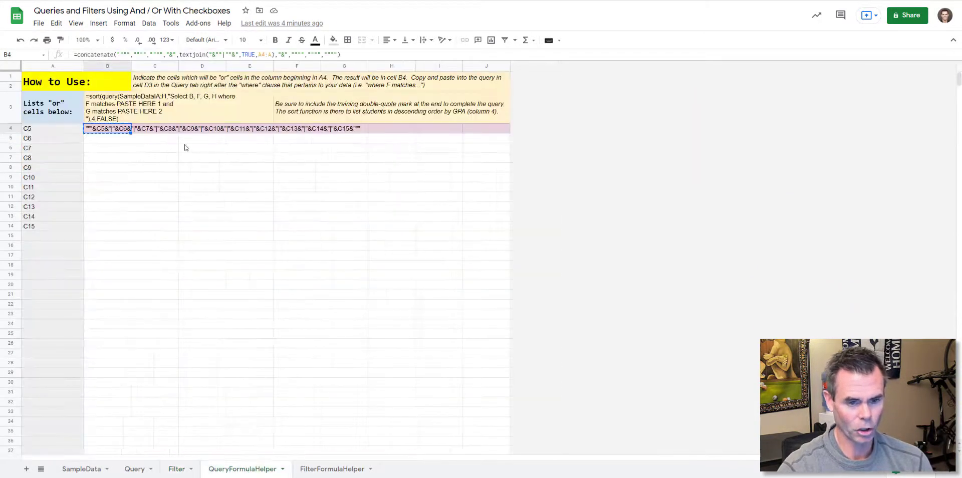
pyautogui.moveTo(52, 128); pyautogui.dragTo(52, 229)
pyautogui.click(101, 130)
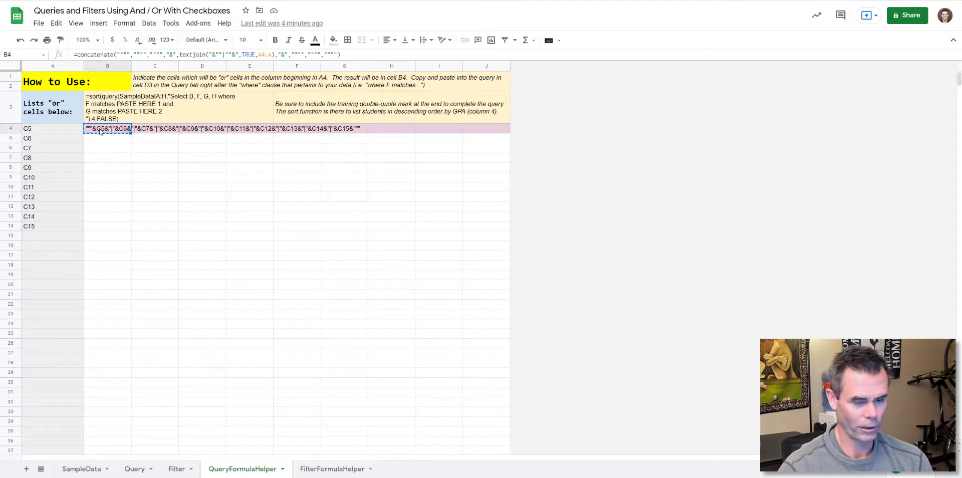
pyautogui.click(321, 469)
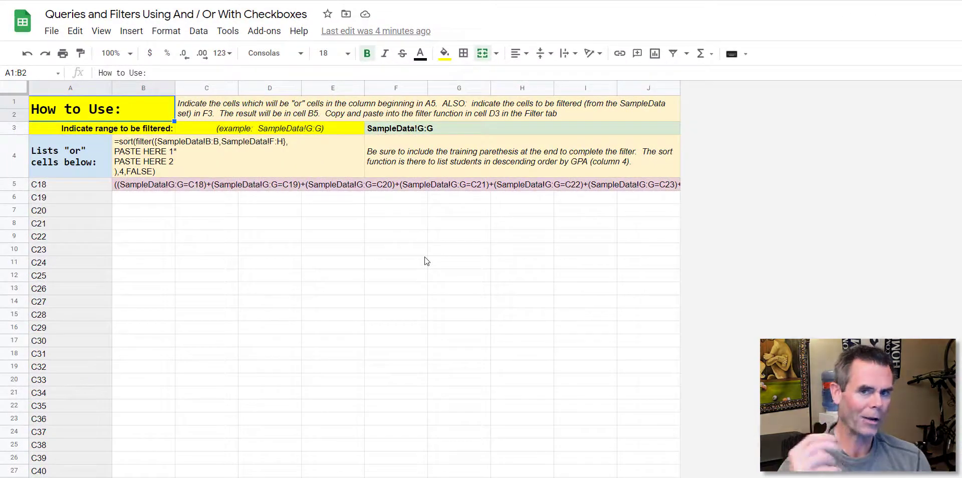
pyautogui.click(143, 186)
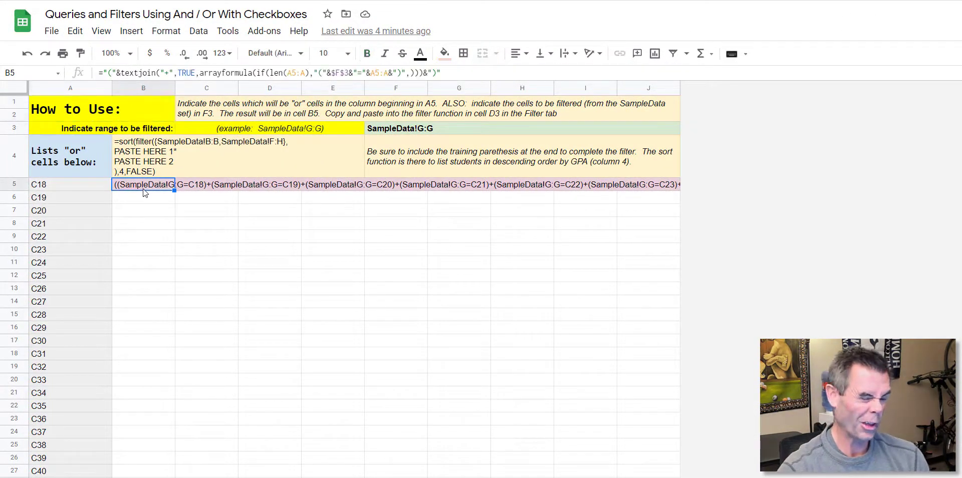
# - Select the filter range cell F3 in FilterFormulaHelper, and expand the Filter sheet's D3 formula to show all its lines
pyautogui.click(405, 129)
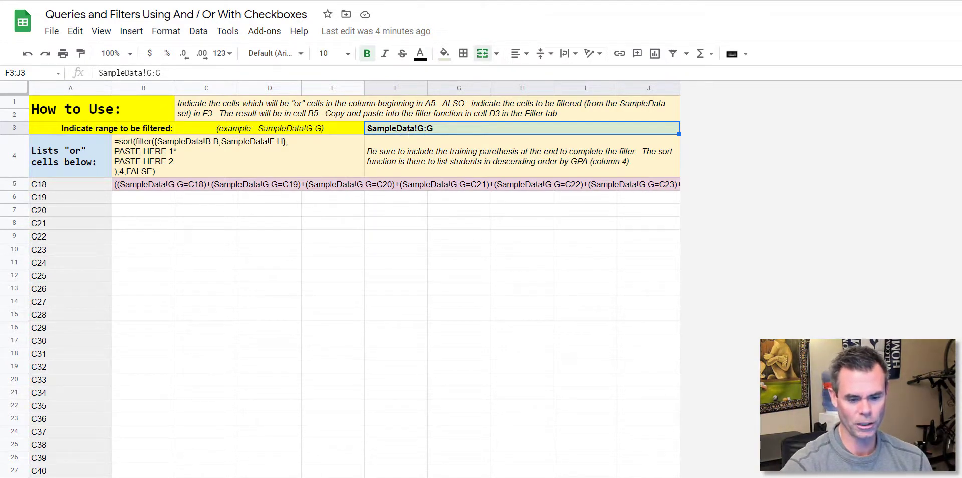
pyautogui.hotkey('ctrl', 'shift', 'pageup')
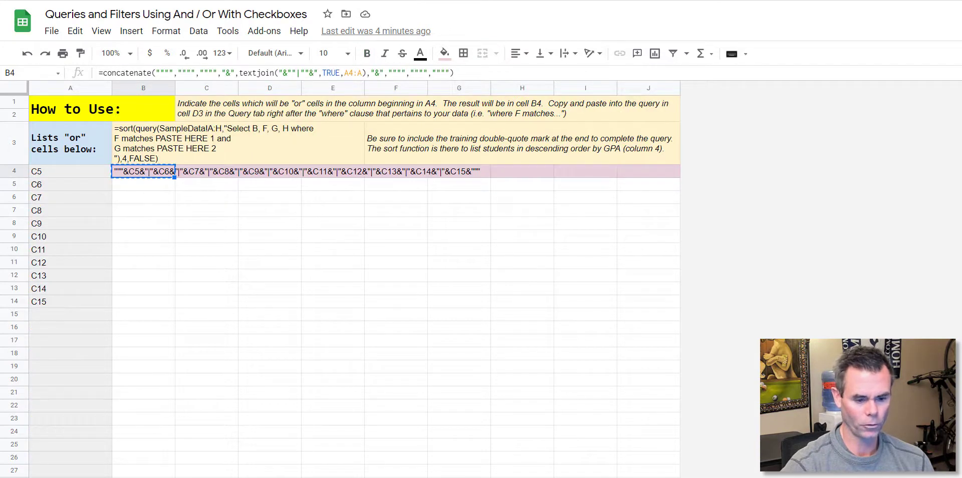
pyautogui.hotkey('ctrl', 'shift', 'pageup')
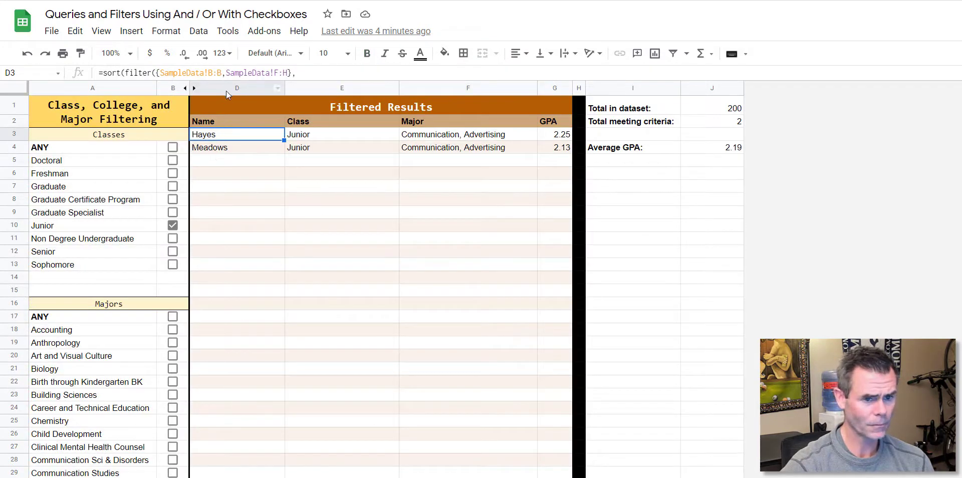
pyautogui.moveTo(224, 80); pyautogui.dragTo(224, 242)
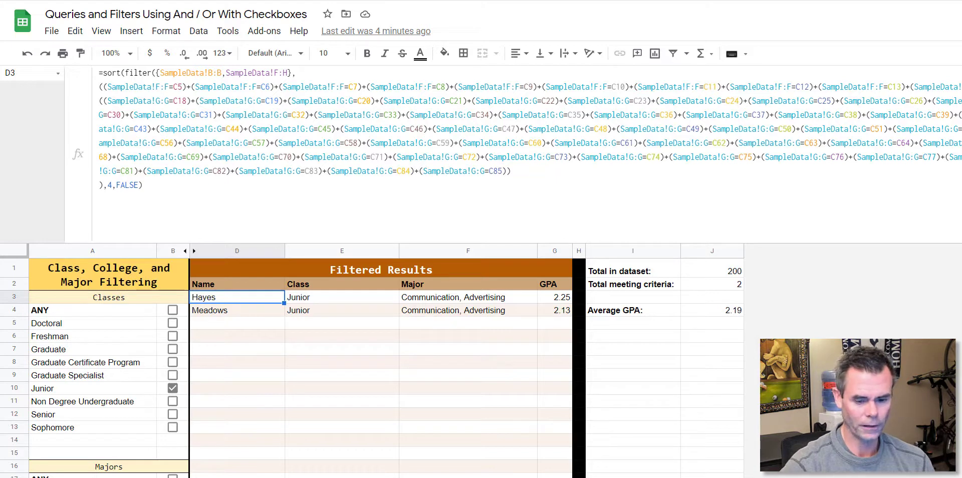
# - Highlight the majors from Communication, Advertising down through row 53 in the Filter sheet's checkbox list
pyautogui.click(401, 477)
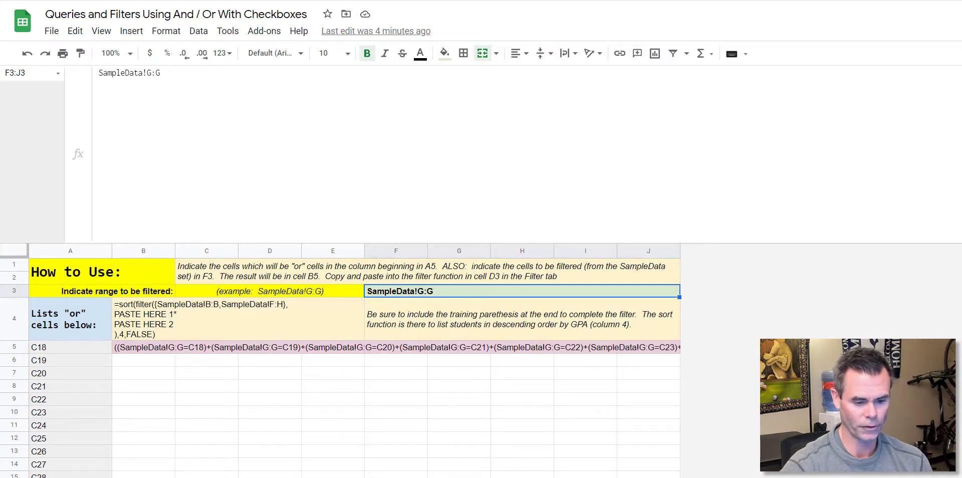
pyautogui.click(201, 477)
pyautogui.scroll(-7, 173, 429)
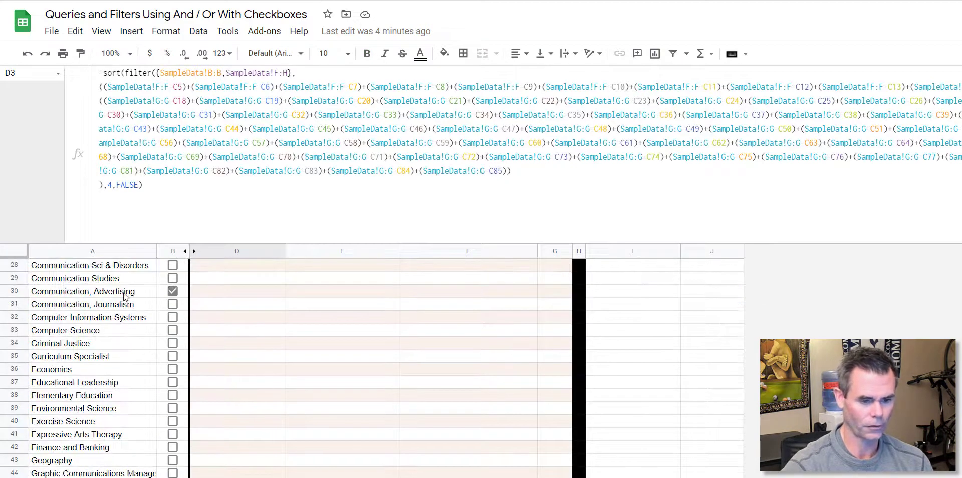
pyautogui.moveTo(124, 292); pyautogui.dragTo(124, 477)
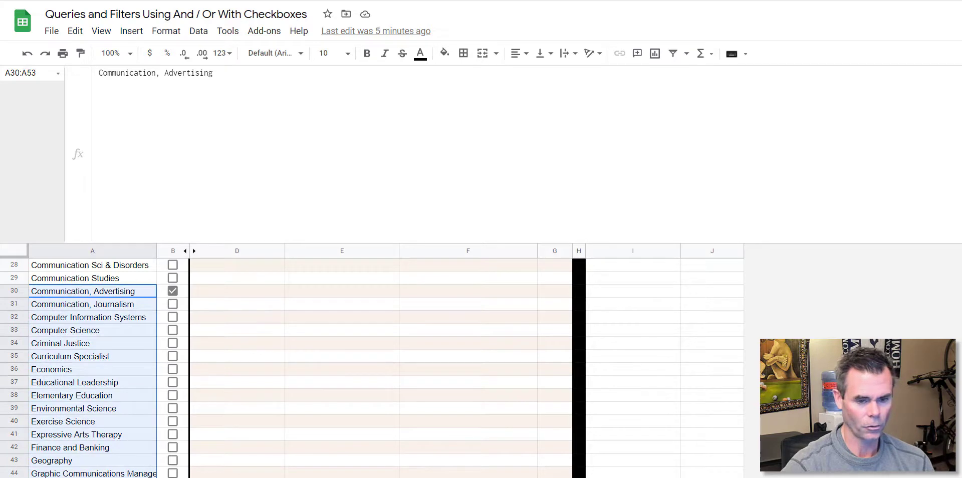
# - Highlight the whole list of "or" cell references in A5:A72 of FilterFormulaHelper
pyautogui.click(300, 476)
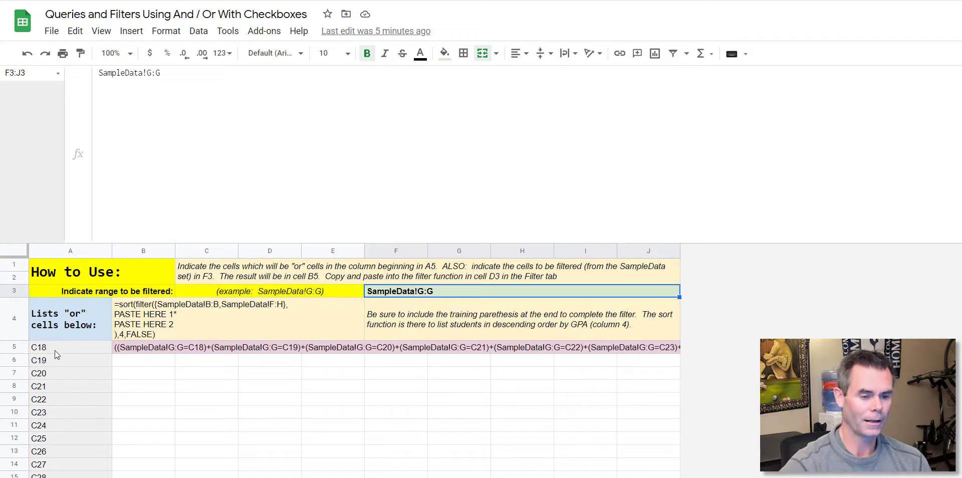
pyautogui.moveTo(55, 350); pyautogui.dragTo(65, 476)
pyautogui.scroll(-2, 70, 451)
pyautogui.scroll(-12, 106, 378)
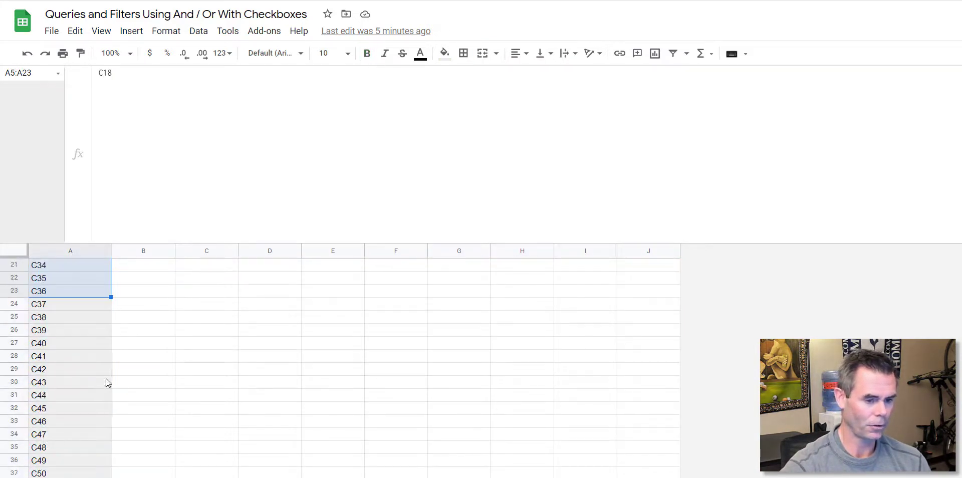
pyautogui.click(76, 442)
pyautogui.moveTo(76, 435); pyautogui.dragTo(70, 353)
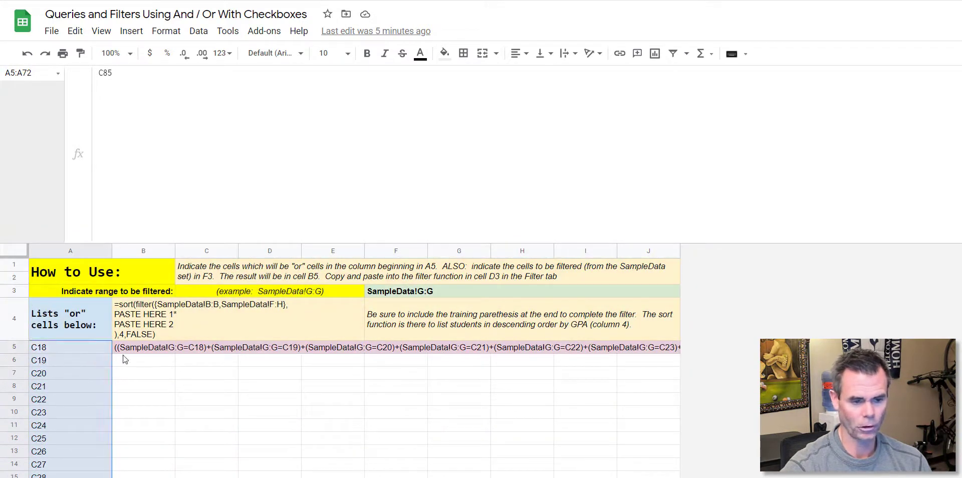
# - Inspect the textjoin formula in B5 of FilterFormulaHelper, and highlight PASTE HERE 1 in the B4 formula template
pyautogui.click(128, 350)
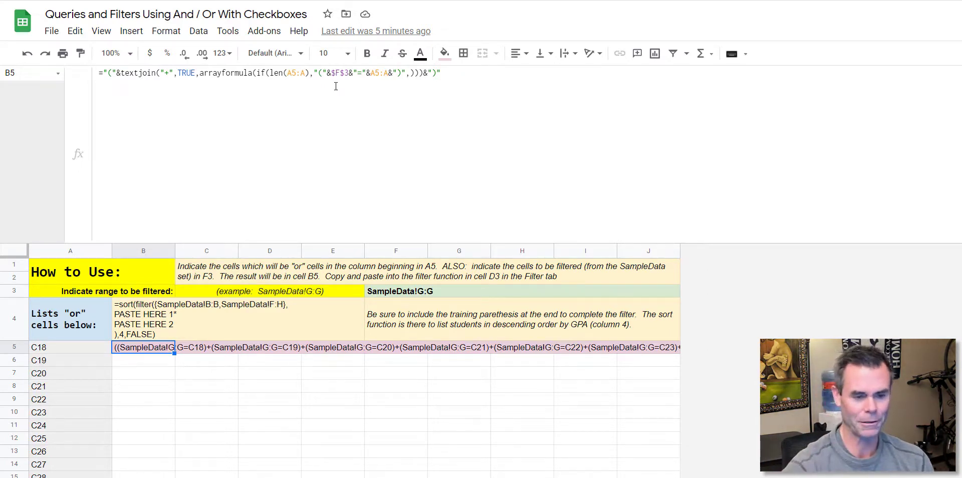
pyautogui.click(190, 327)
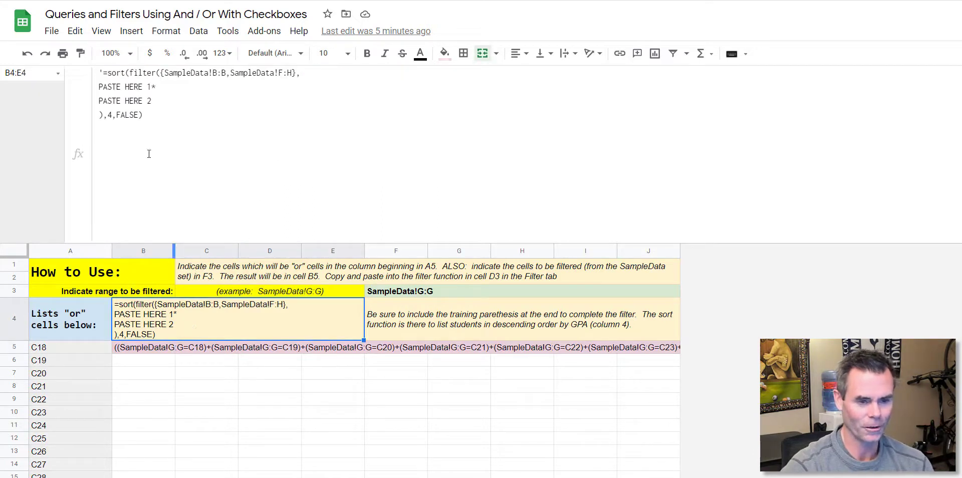
pyautogui.moveTo(152, 86); pyautogui.dragTo(100, 86)
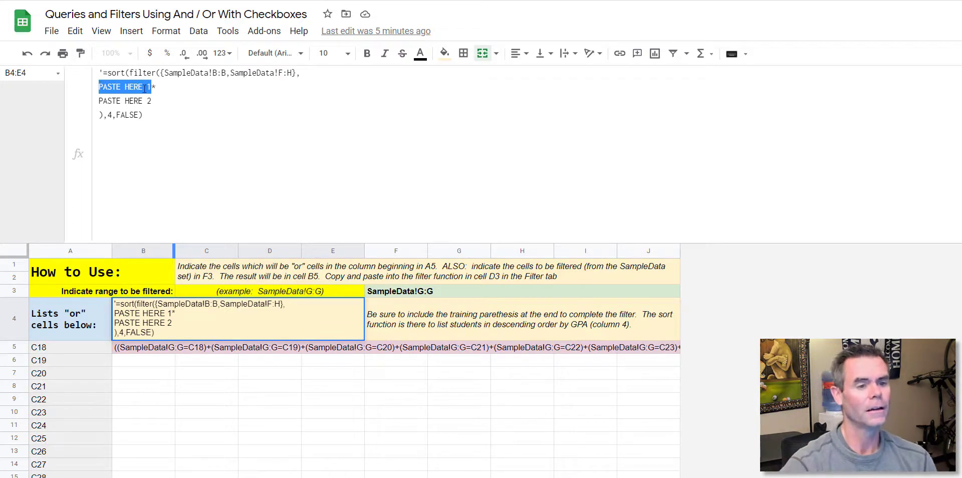
# - Check the Class column in SampleData, and set FilterFormulaHelper's range to be filtered in F3 to SampleData!F:F
pyautogui.click(401, 297)
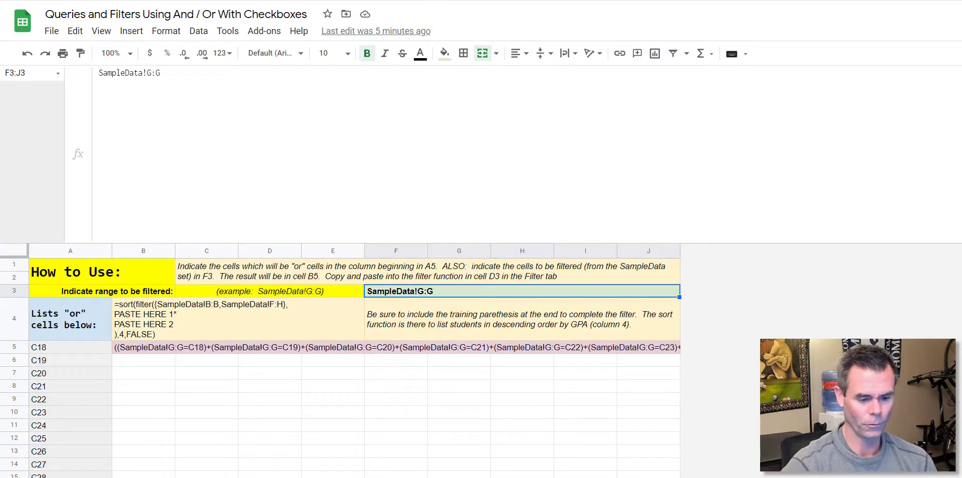
pyautogui.click(351, 476)
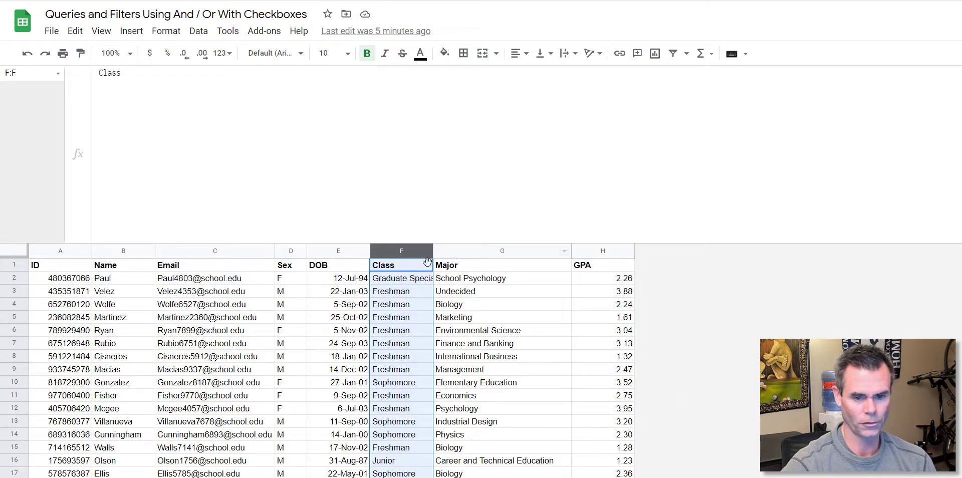
pyautogui.click(350, 477)
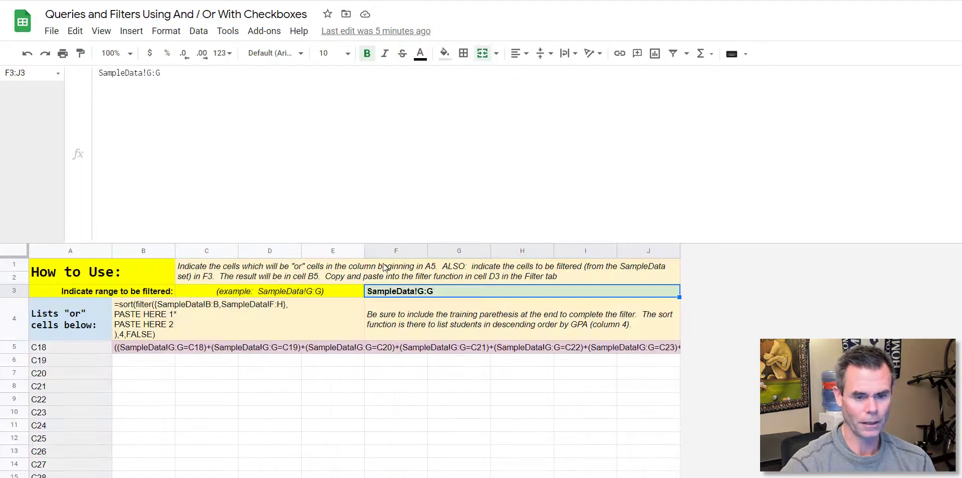
pyautogui.click(147, 73)
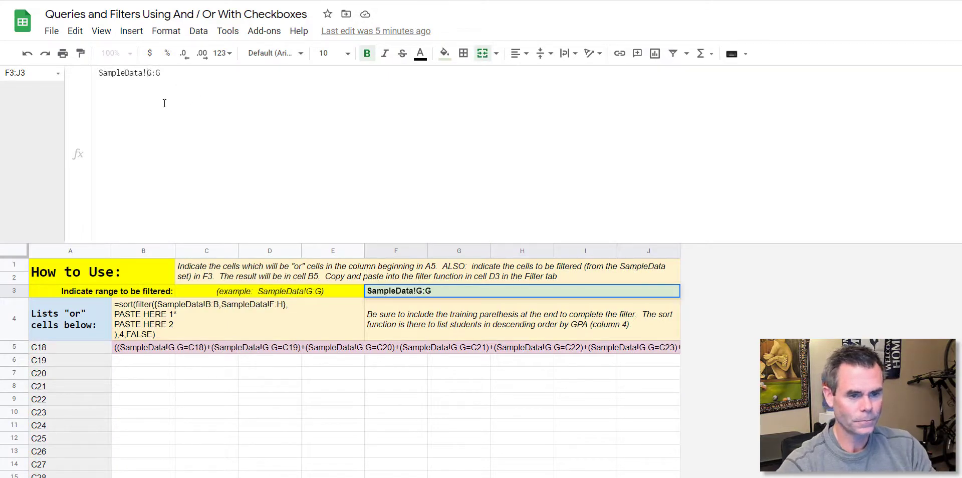
pyautogui.press('Delete')
pyautogui.write('F')
pyautogui.press('BackSpace')
pyautogui.write('F')
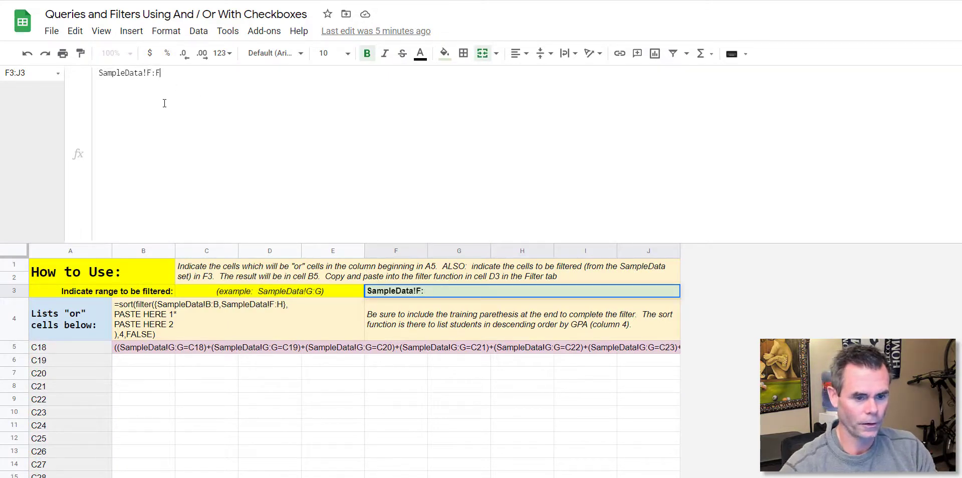
pyautogui.press('Return')
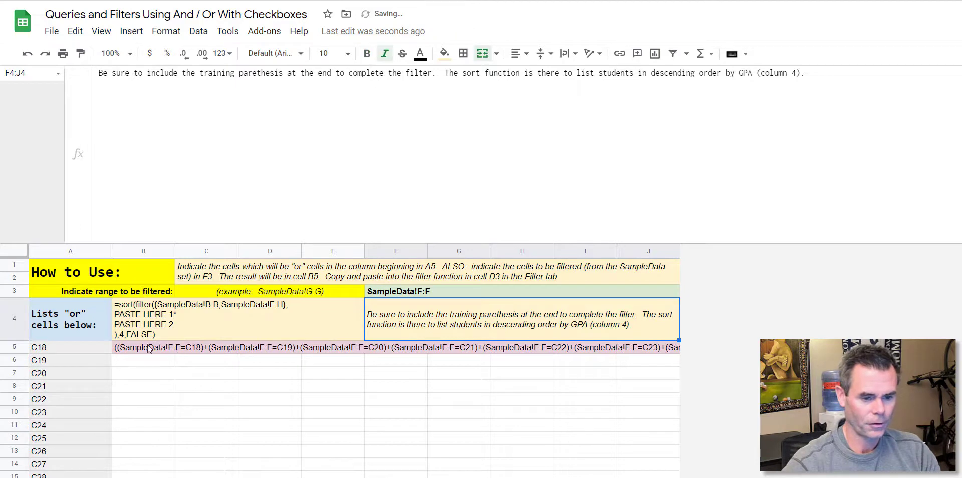
# - Compare the "or" references in A5:A10 of FilterFormulaHelper with the Filter sheet's class list, and select the generated conditions in B5
pyautogui.moveTo(59, 346); pyautogui.dragTo(57, 410)
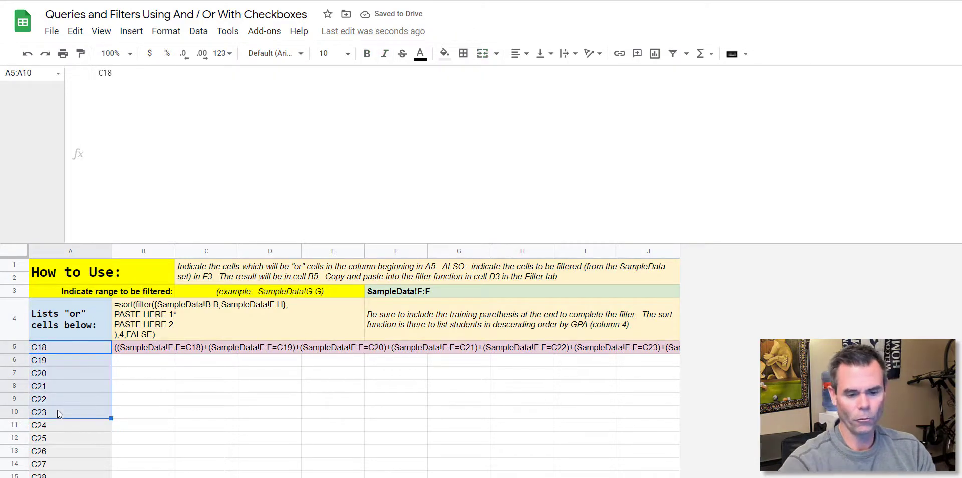
pyautogui.click(145, 477)
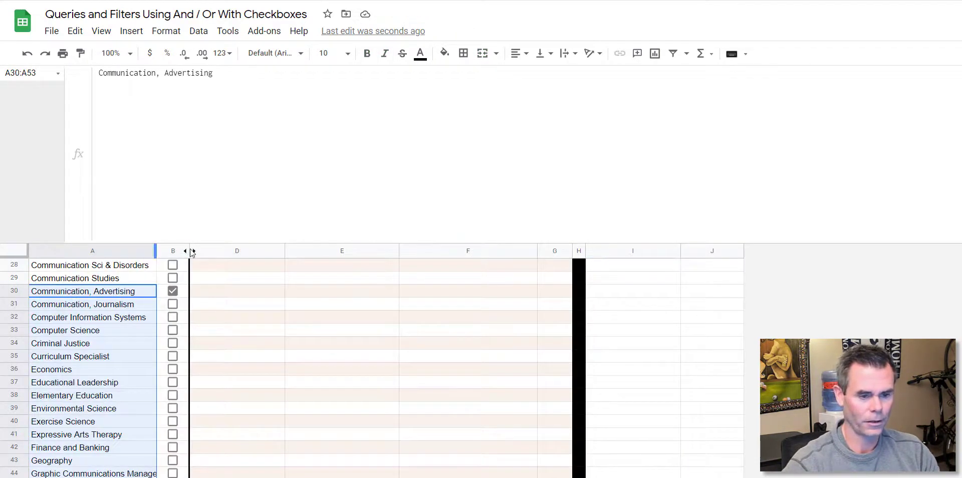
pyautogui.scroll(7, 172, 335)
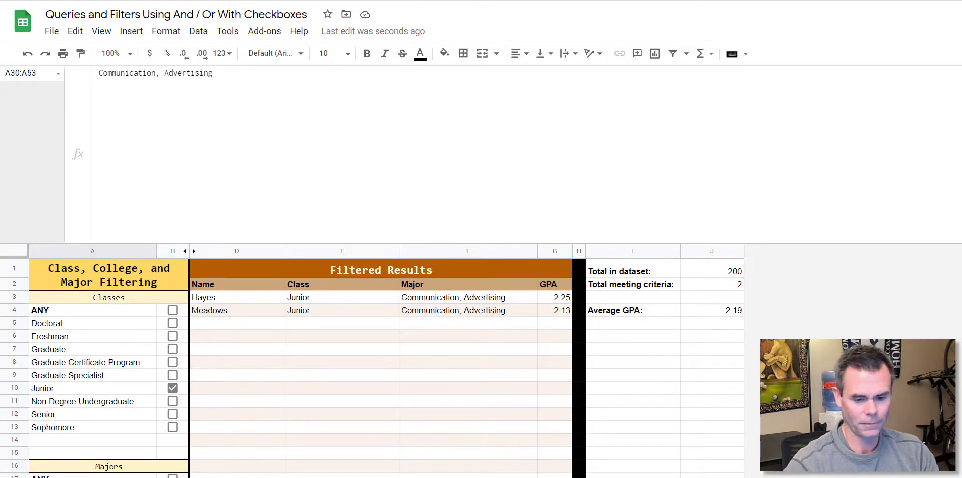
pyautogui.click(91, 477)
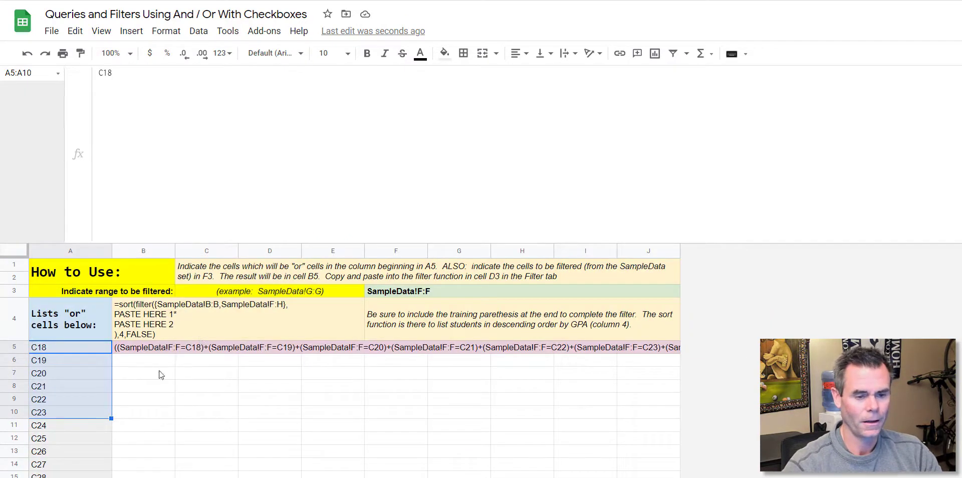
pyautogui.click(143, 351)
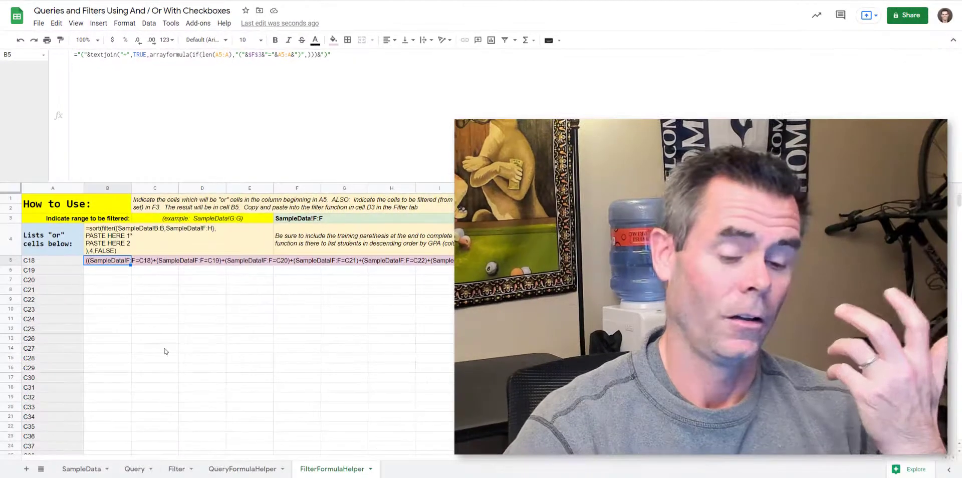
# - In the Filter sheet, replace the Junior and Communication, Advertising selections with ANY for both classes and majors
pyautogui.click(176, 469)
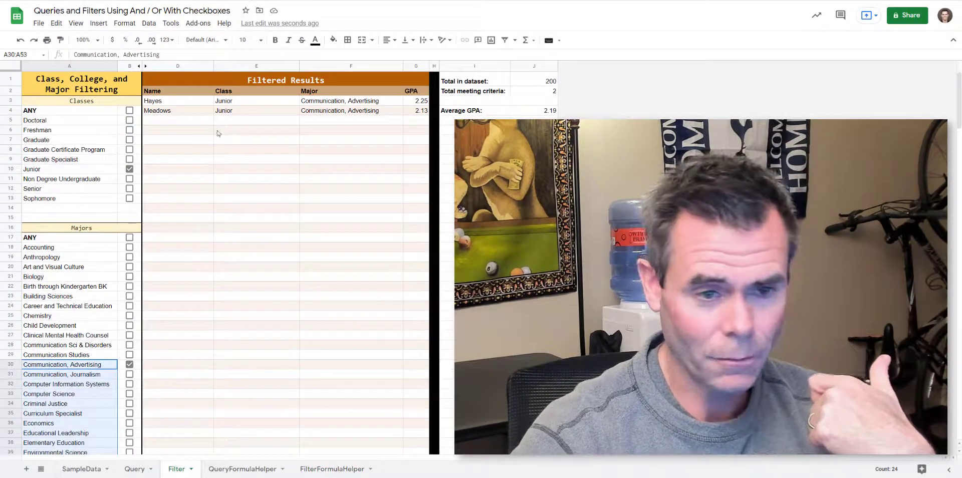
pyautogui.click(206, 131)
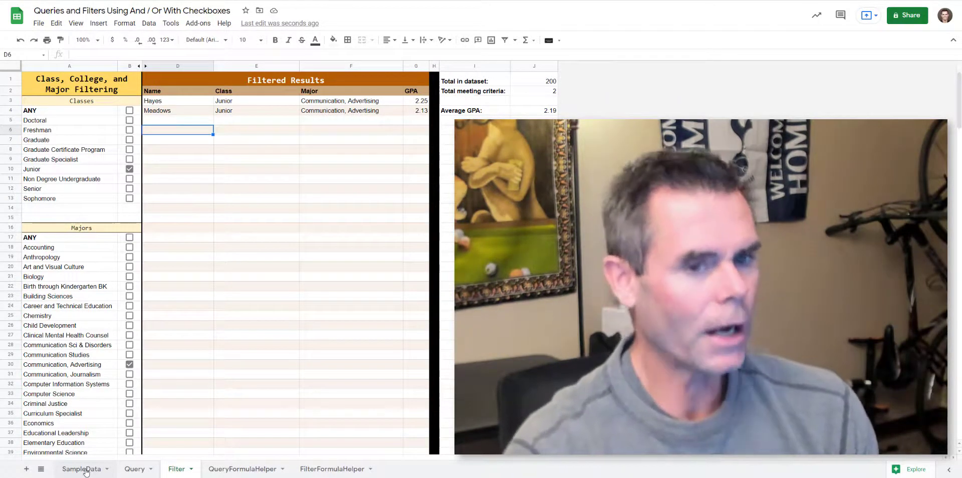
pyautogui.click(129, 168)
pyautogui.click(129, 110)
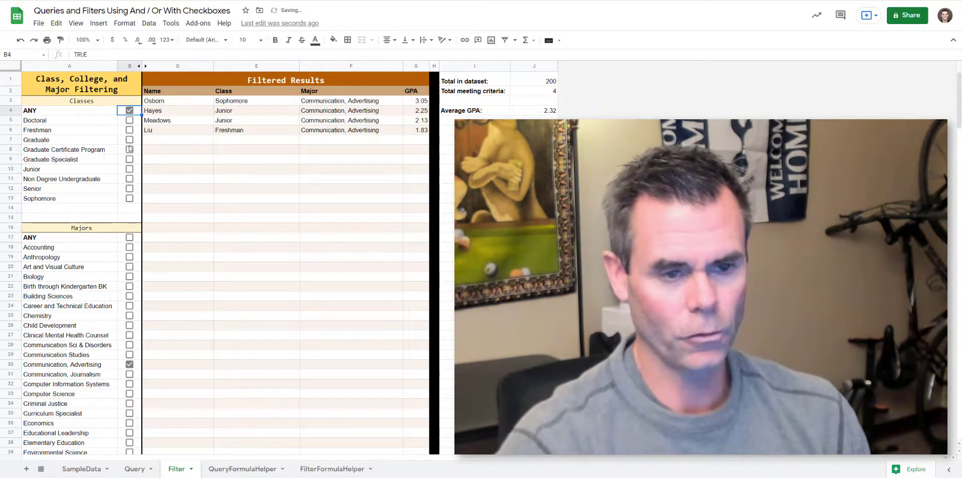
pyautogui.click(129, 237)
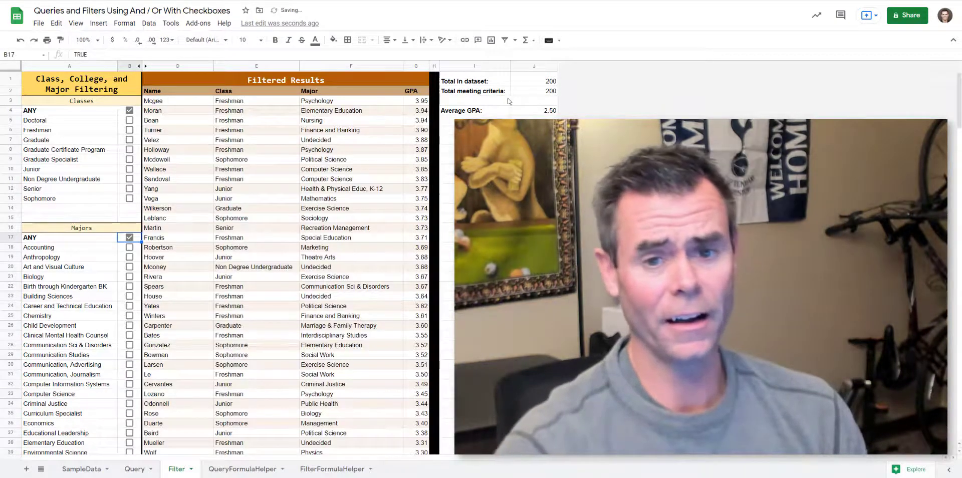
# - Highlight the dataset summary in I1:J4 of the Filter sheet and the empty area I12:J19 beneath it
pyautogui.moveTo(473, 81); pyautogui.dragTo(537, 116)
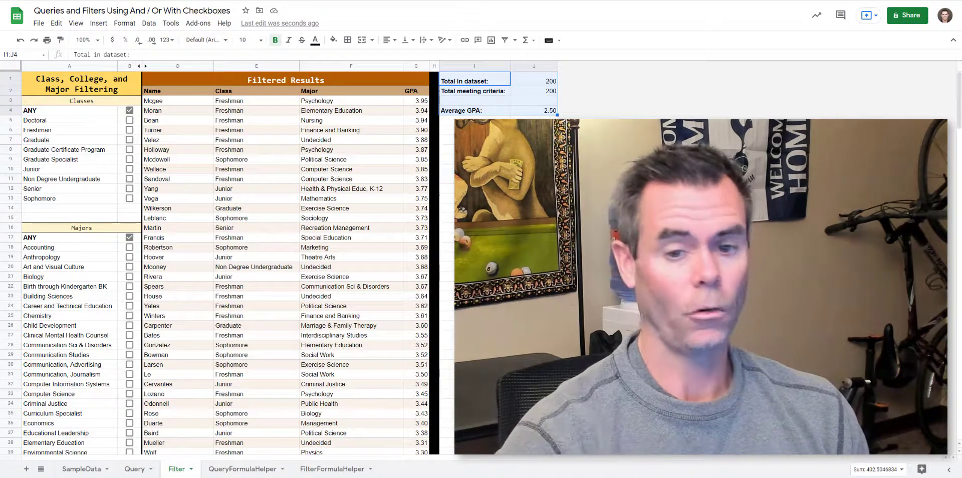
pyautogui.moveTo(474, 188); pyautogui.dragTo(533, 257)
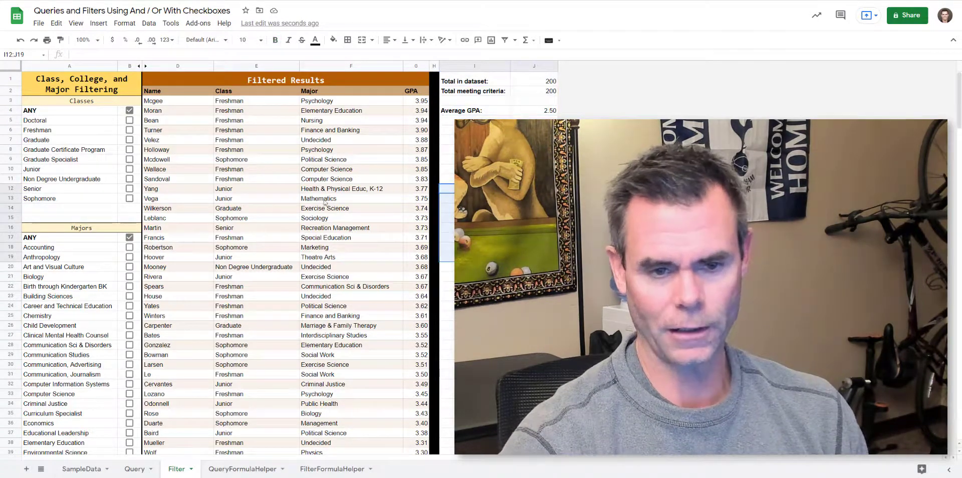